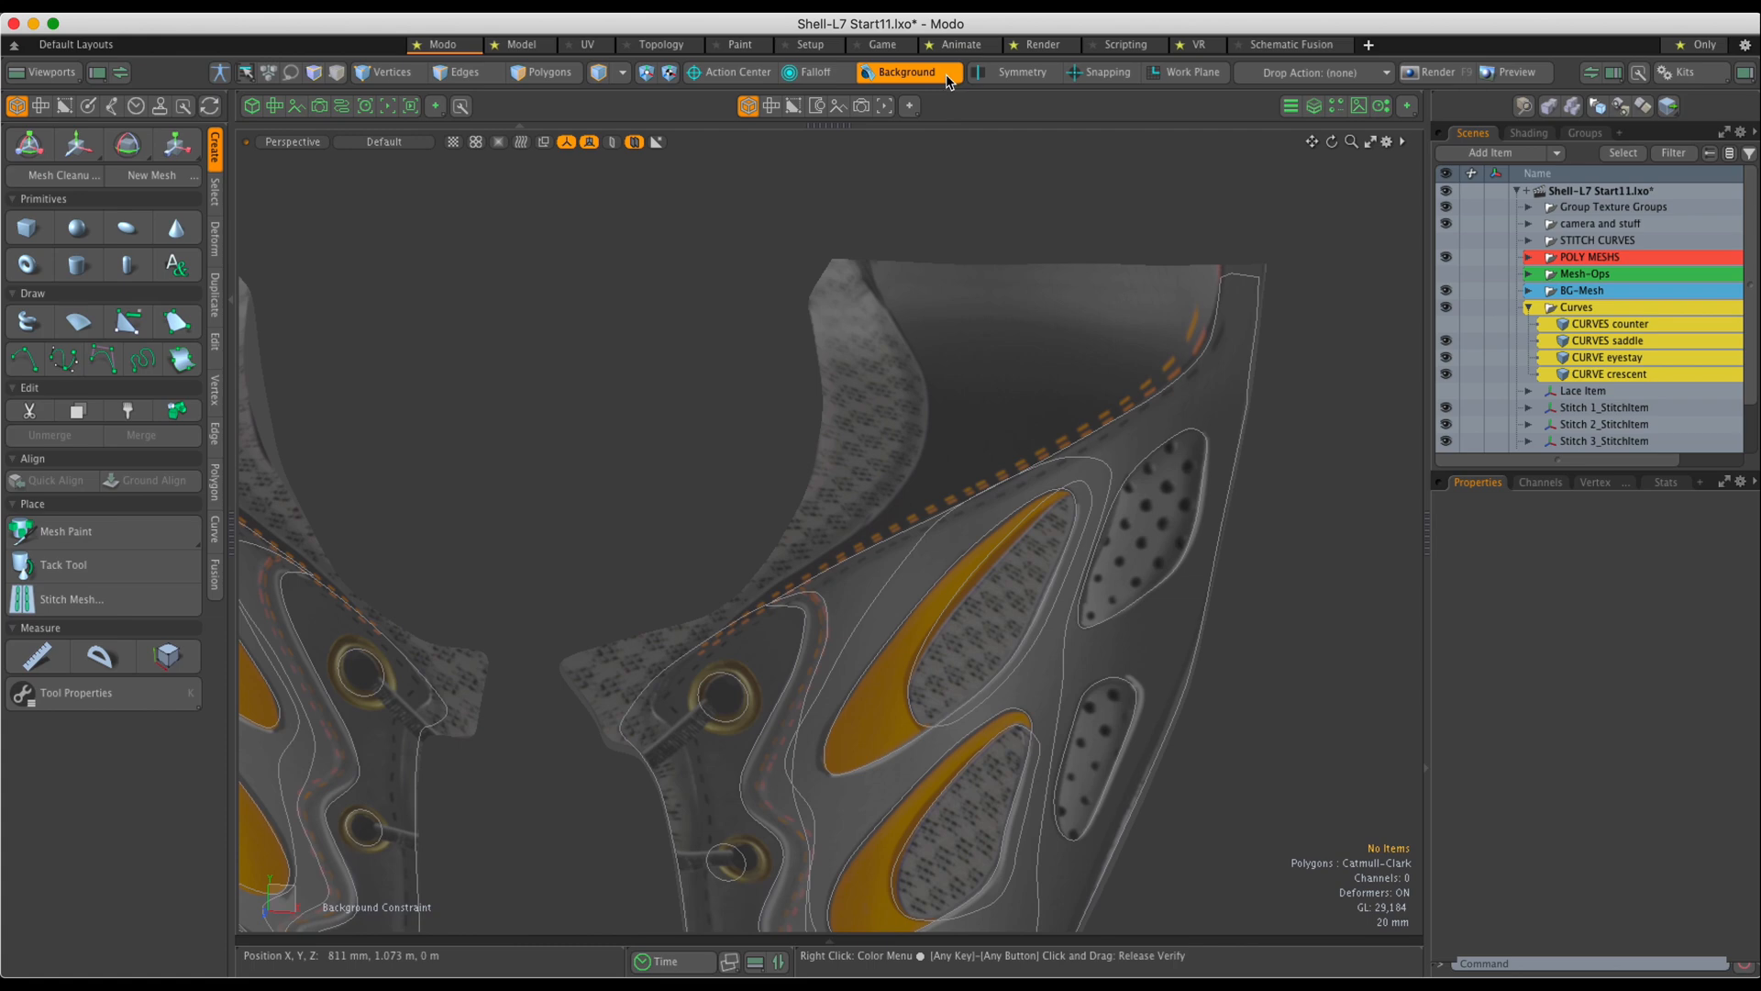
Test-select the background shell mesh and the crescent curve in the viewport, separately and together.
{"action": "left_click", "coordinate": [1145, 465]}
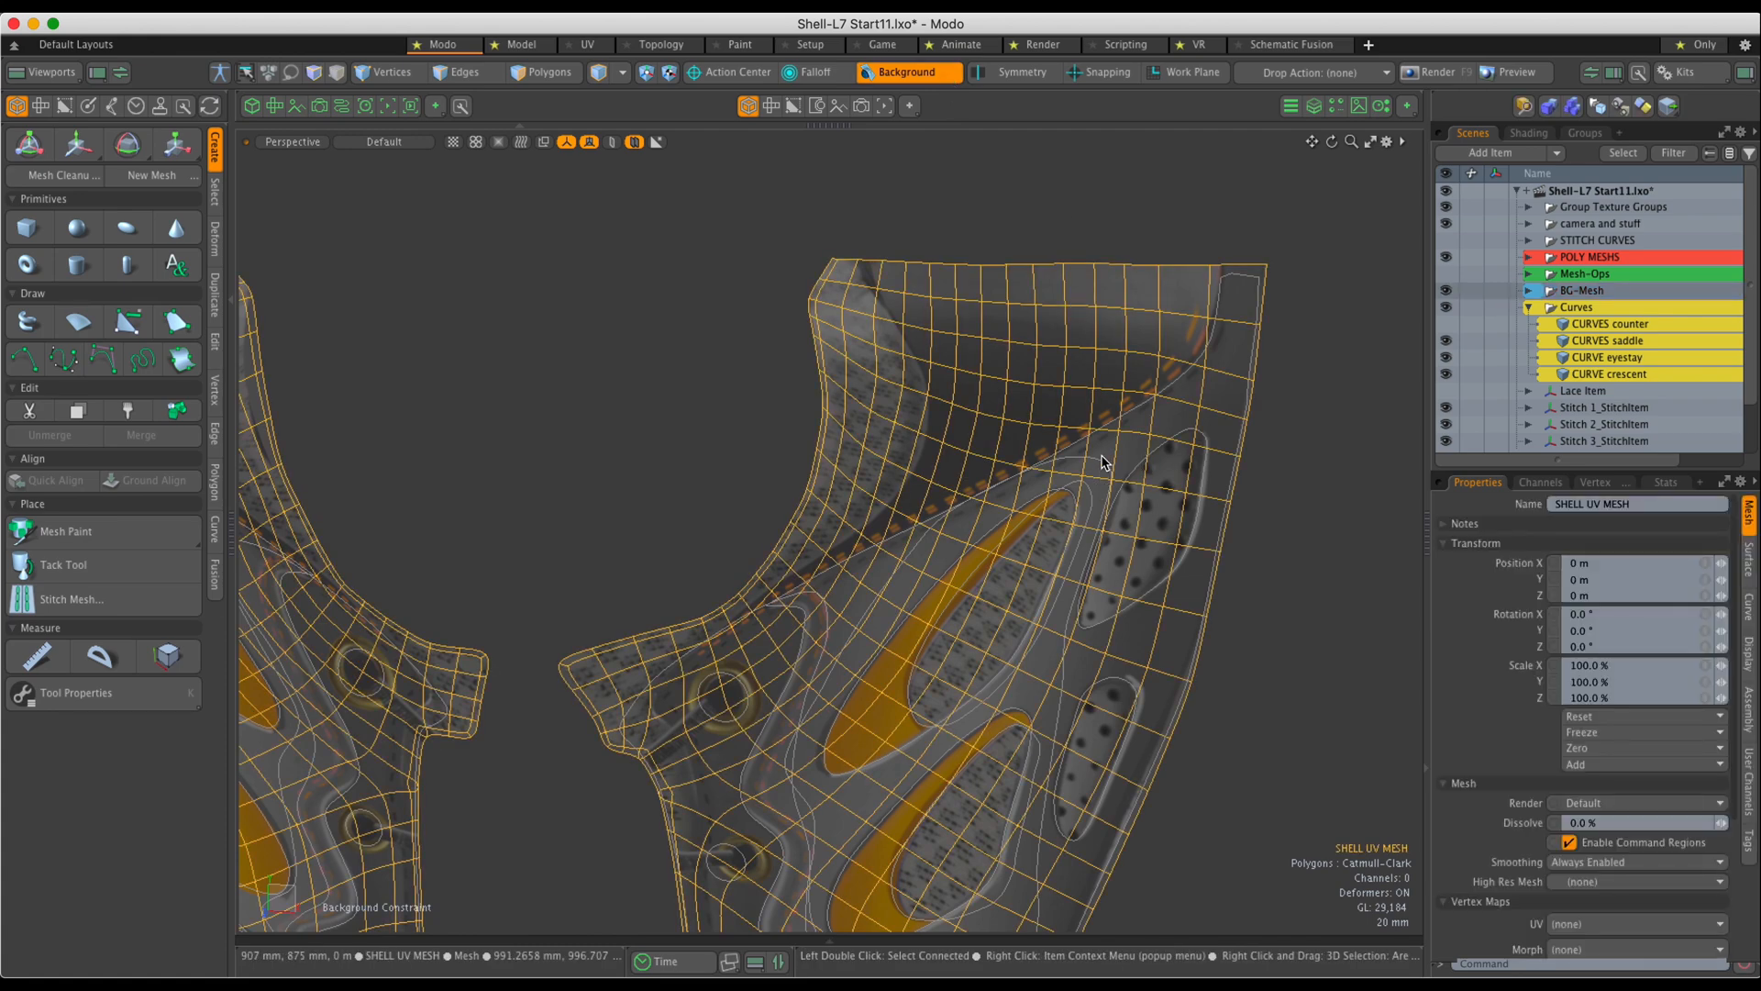
{"action": "left_click", "coordinate": [1101, 461], "text": "shift"}
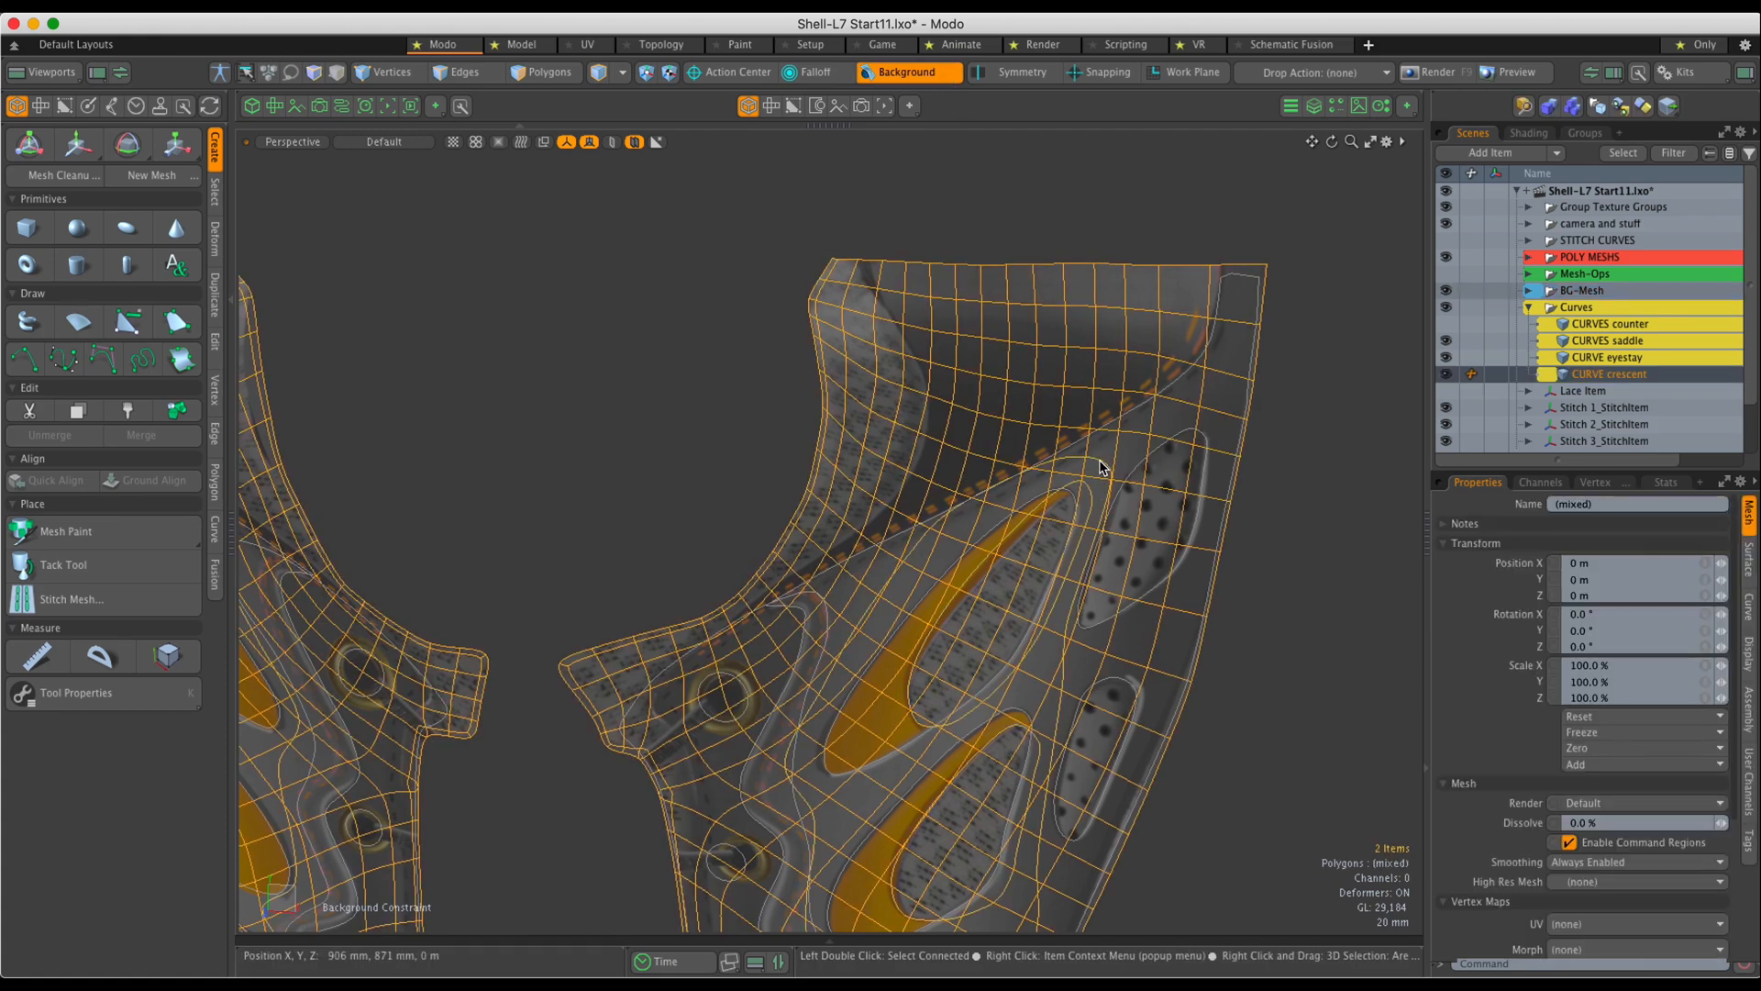
{"action": "left_click", "coordinate": [1278, 536]}
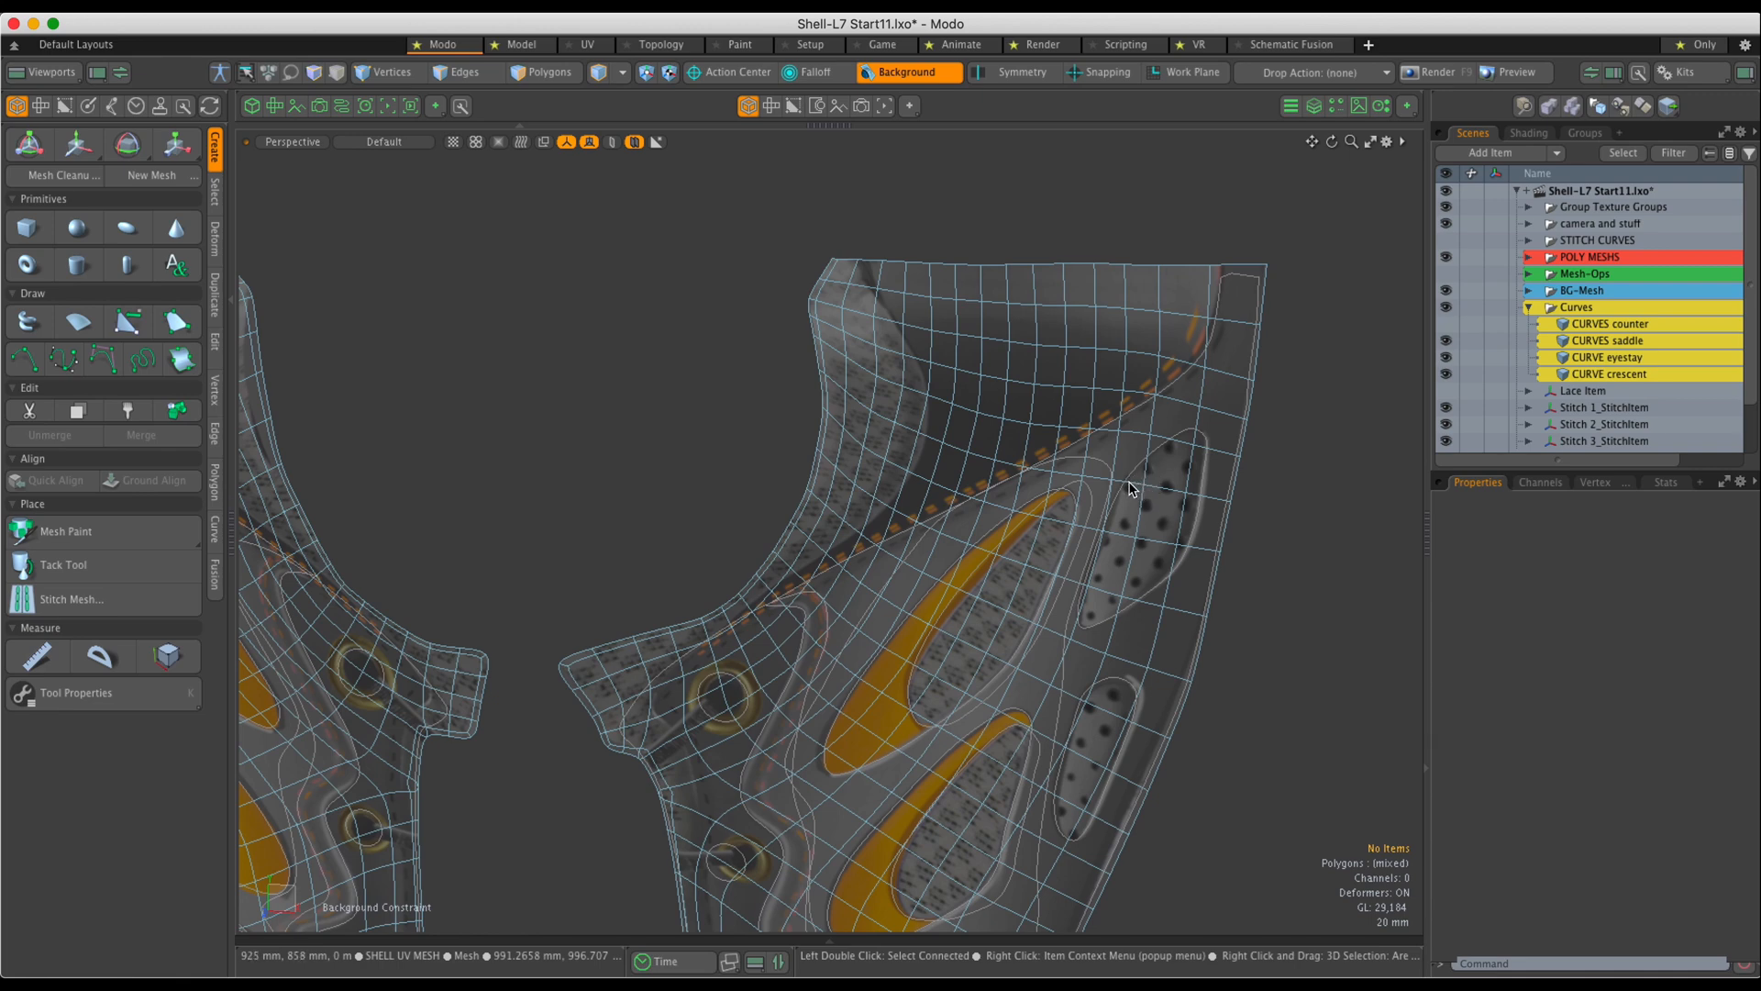
{"action": "left_click", "coordinate": [1131, 485]}
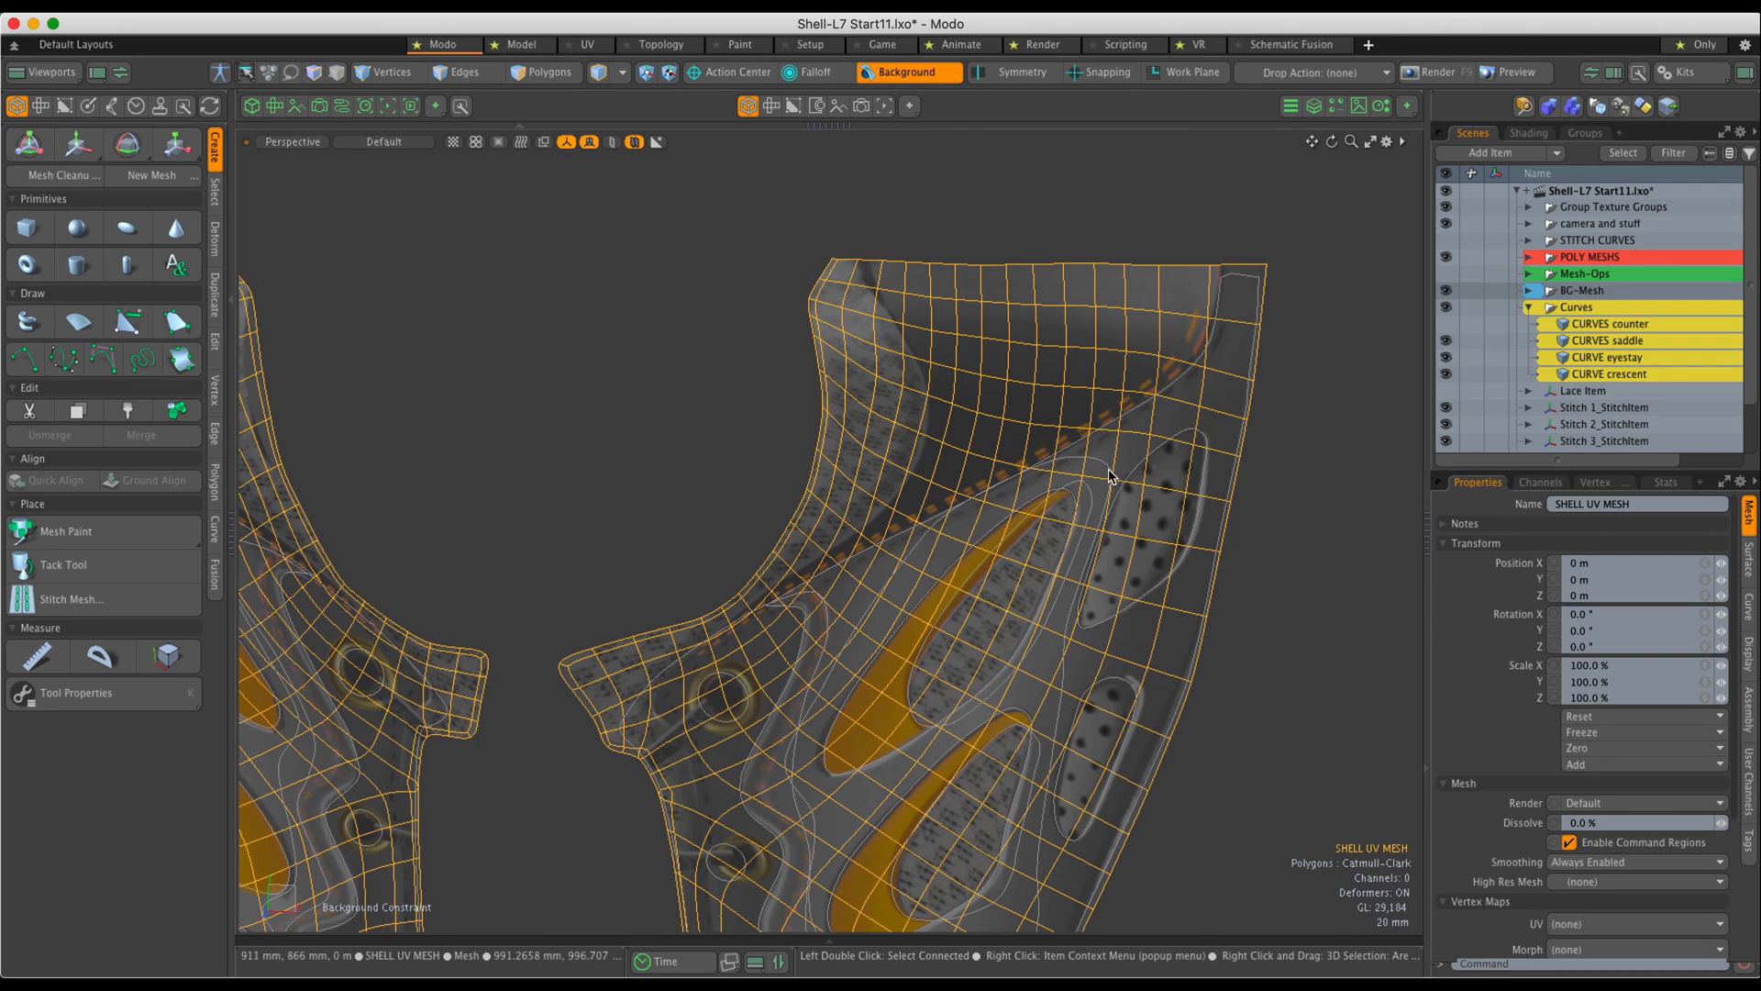
{"action": "scroll", "coordinate": [1110, 475], "scroll_direction": "up", "scroll_amount": 5}
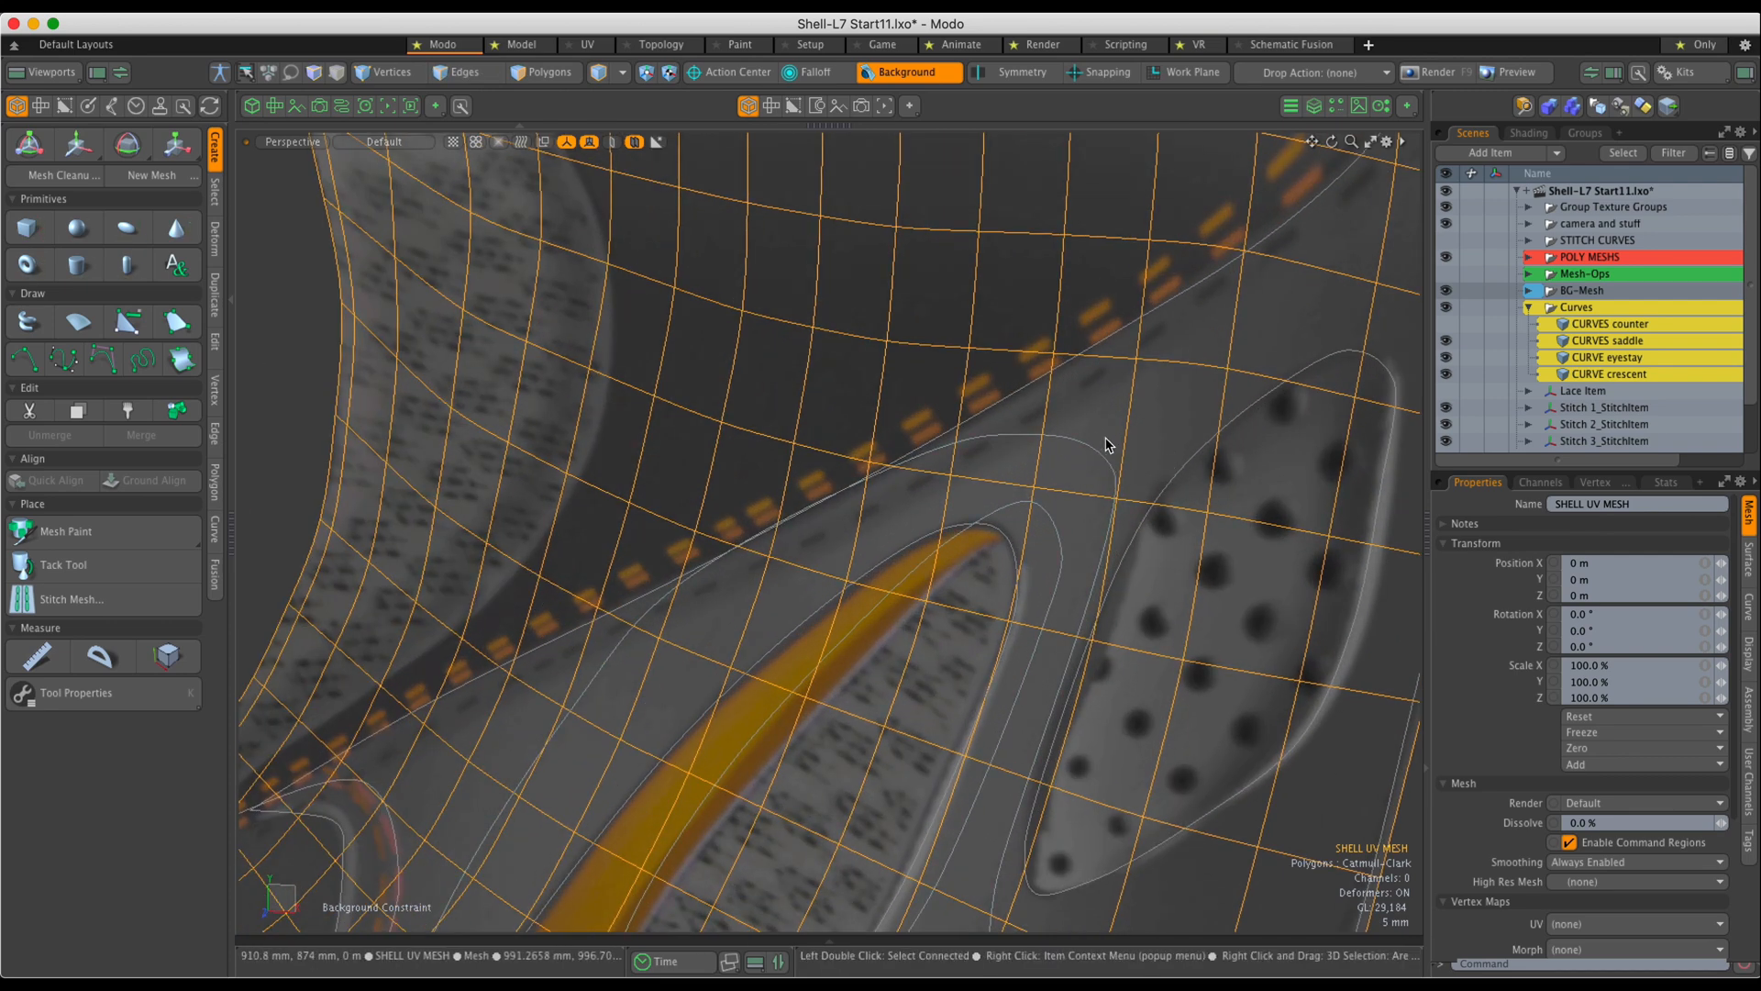
{"action": "left_click", "coordinate": [1147, 466]}
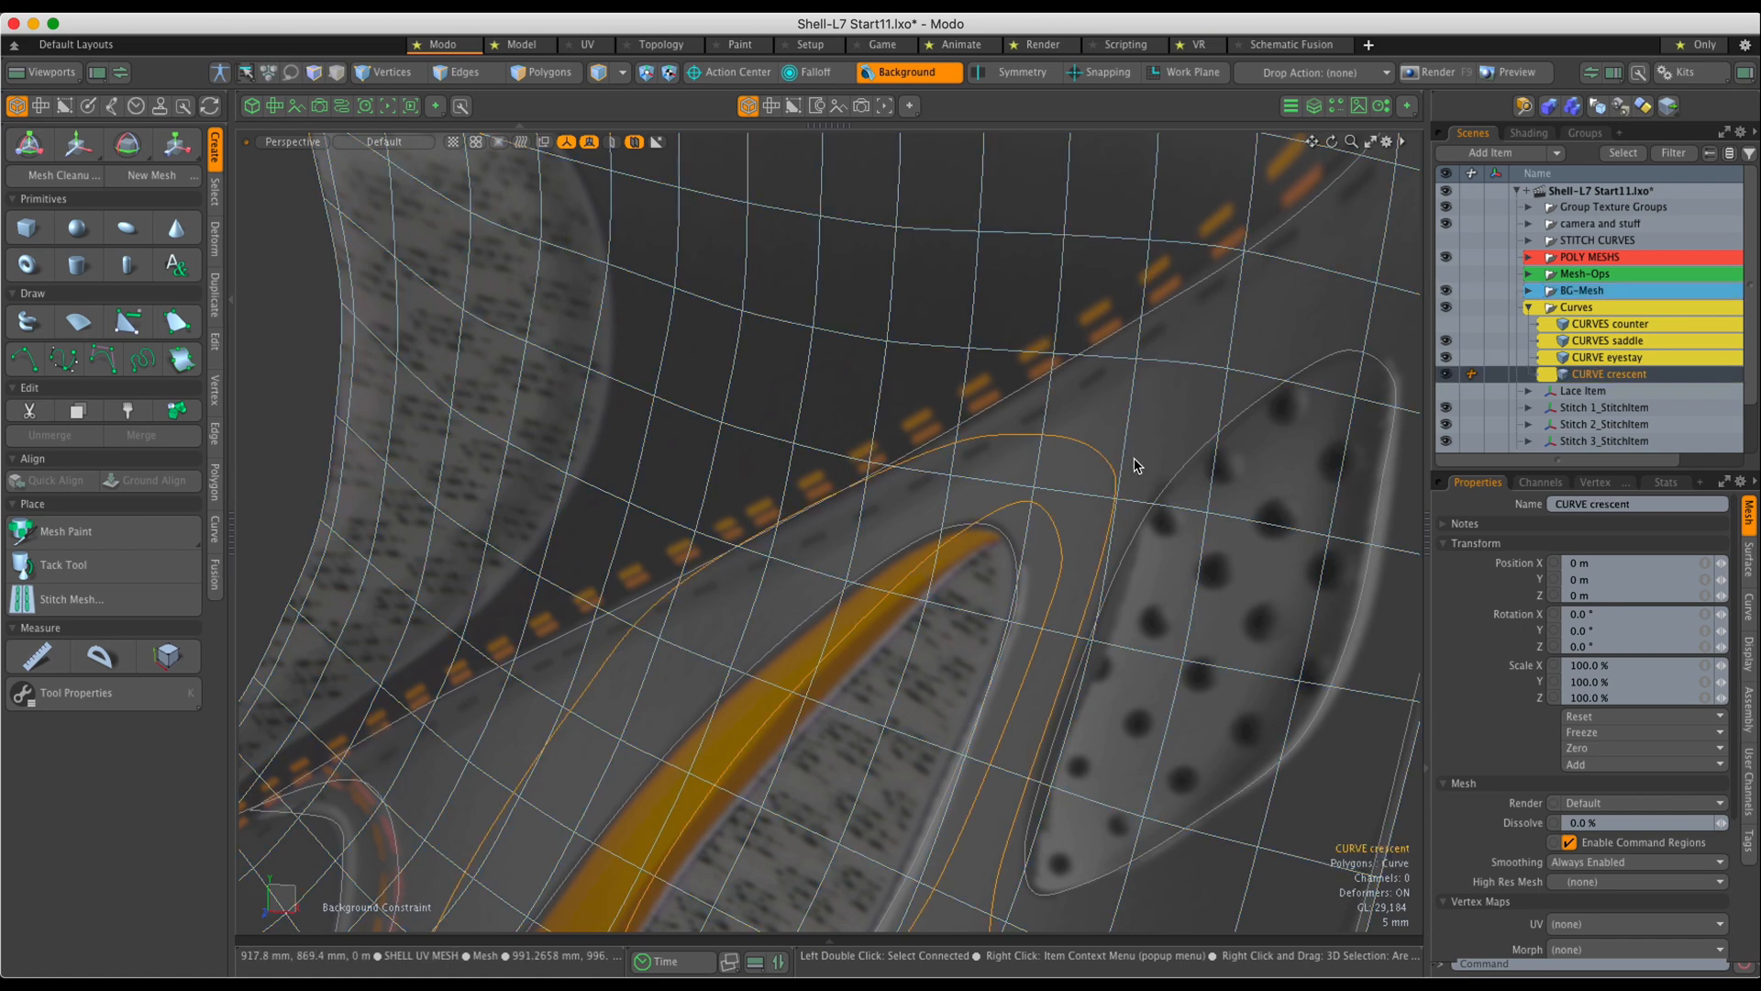
{"action": "left_click_drag", "start_coordinate": [1167, 444], "coordinate": [1005, 531], "text": "ctrl+alt"}
{"action": "left_click", "coordinate": [1308, 534]}
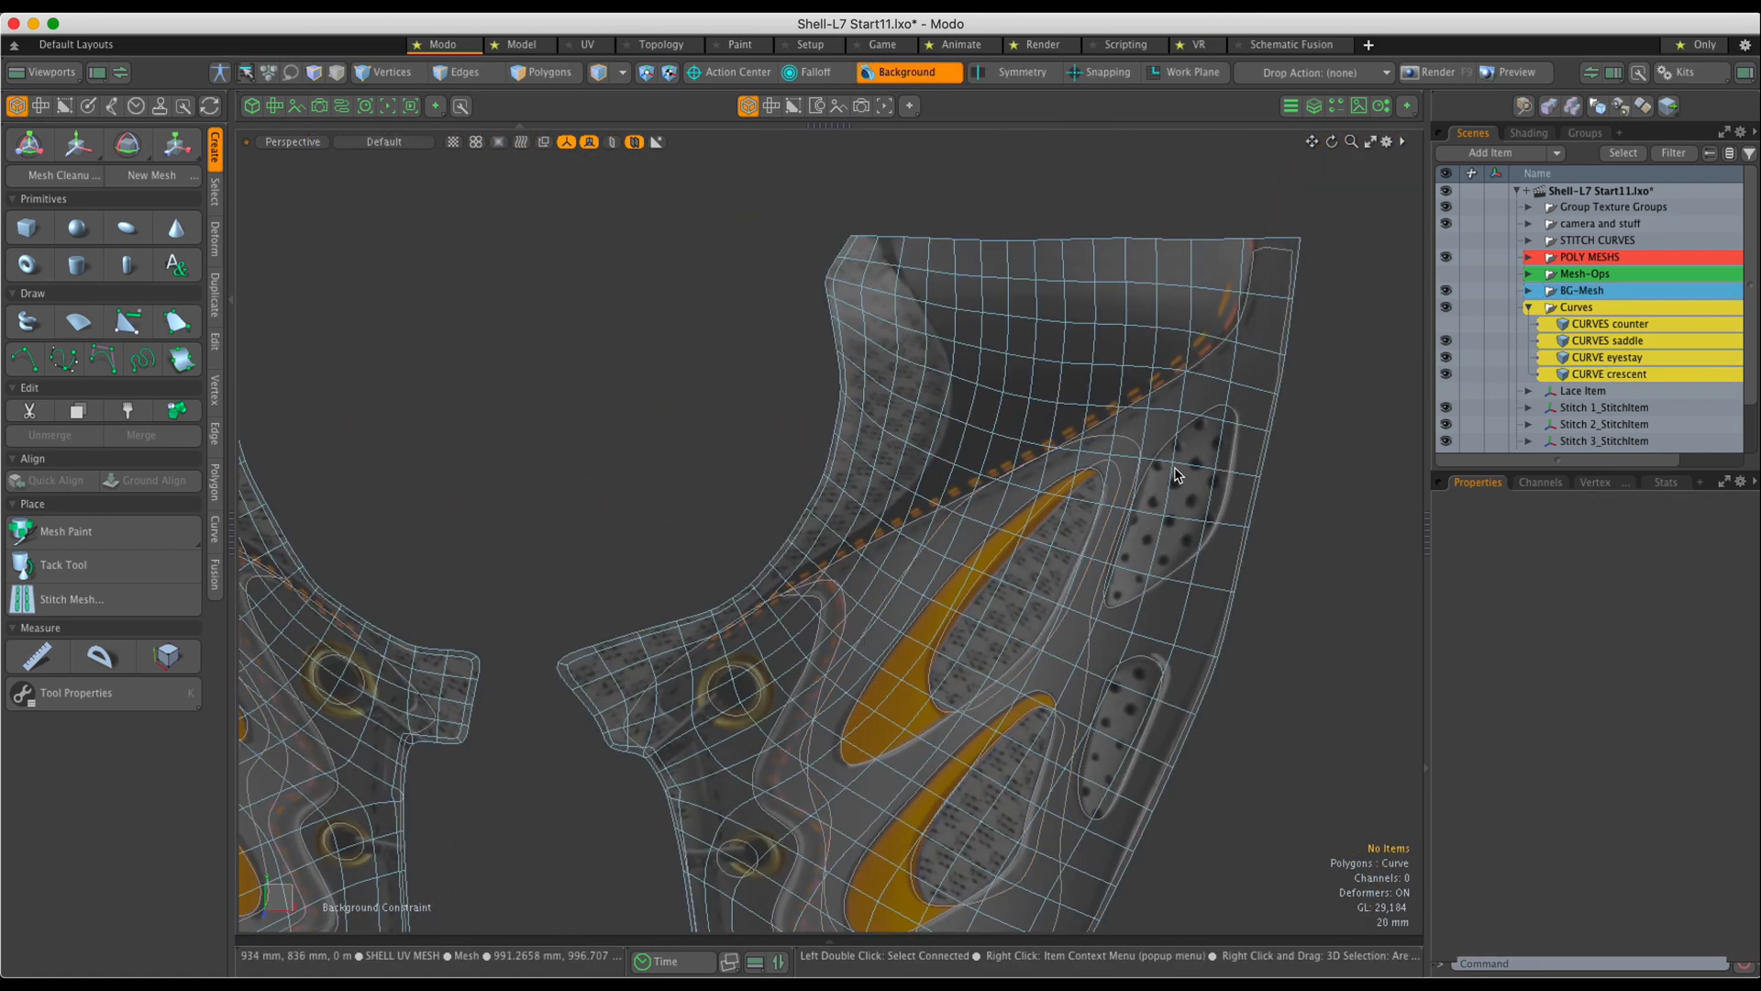
{"action": "mouse_move", "coordinate": [1309, 562]}
{"action": "left_mouse_down", "text": "ctrl+alt"}
{"action": "mouse_move", "coordinate": [1337, 569]}
{"action": "mouse_move", "coordinate": [1330, 554]}
{"action": "left_mouse_up", "text": "ctrl+alt"}
Lock the SHELL UV MESH item in the BG-Mesh group.
{"action": "left_click", "coordinate": [1190, 336]}
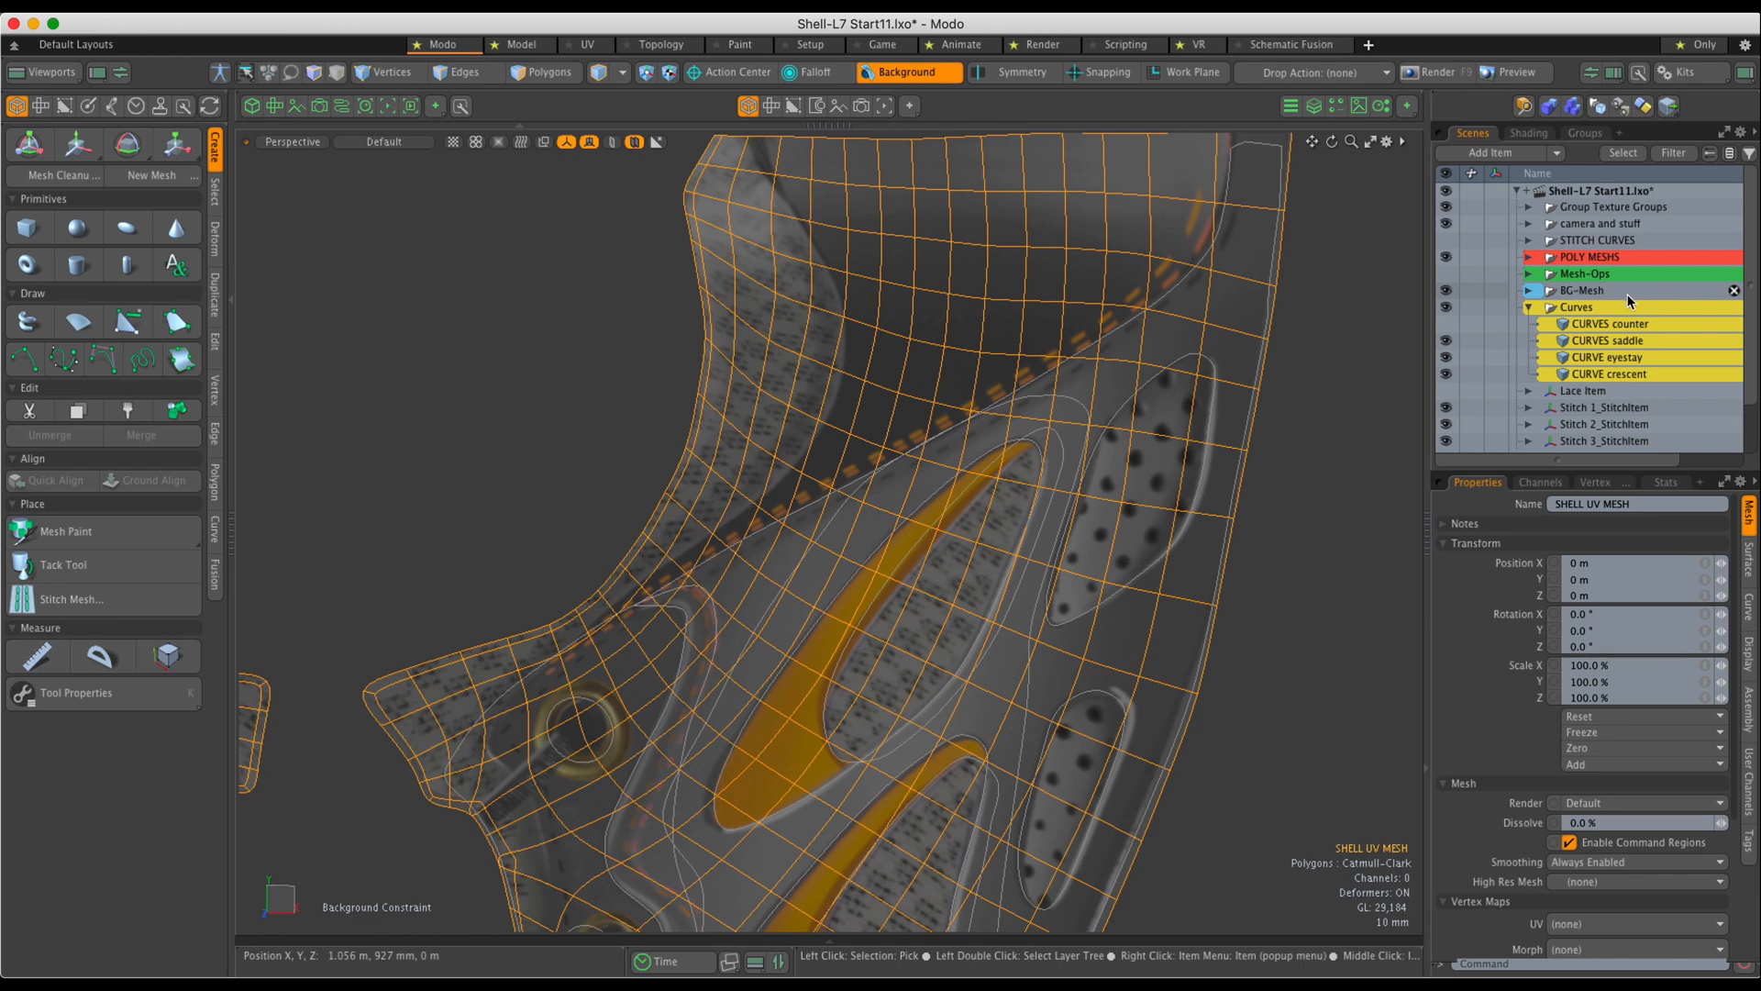
{"action": "left_click", "coordinate": [1529, 290]}
{"action": "right_click", "coordinate": [1570, 322]}
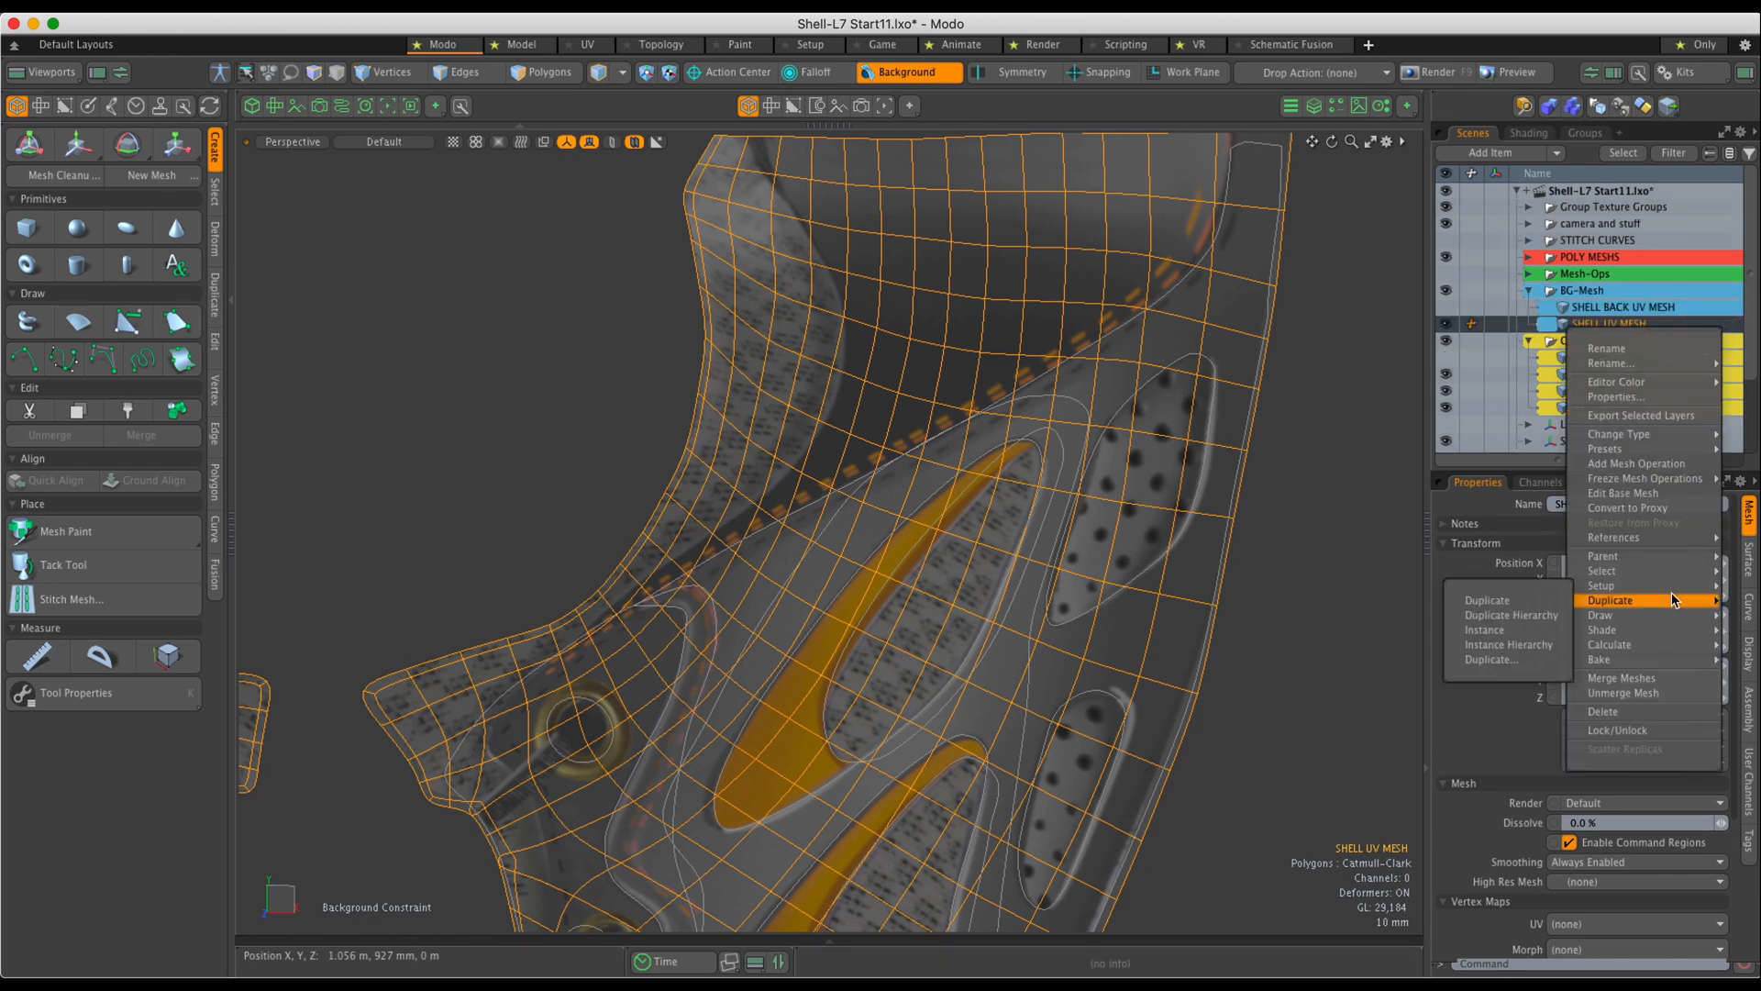
{"action": "left_click", "coordinate": [1617, 730]}
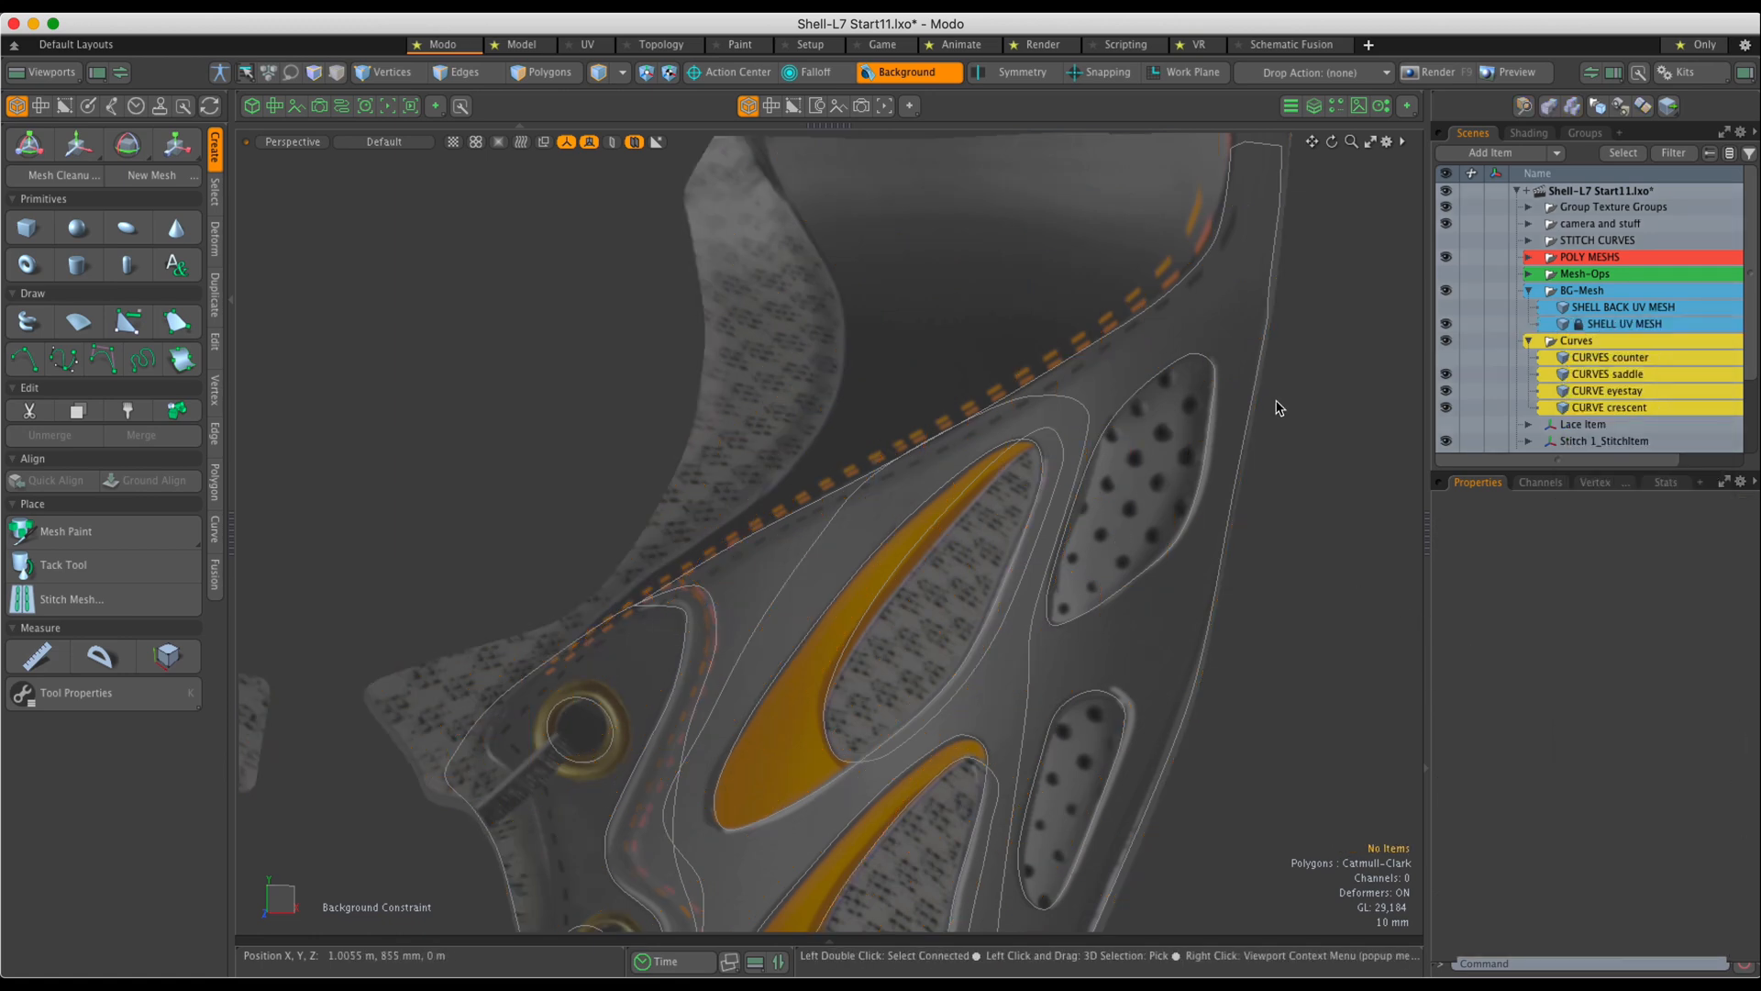
Unlock the SHELL UV MESH item.
{"action": "left_click", "coordinate": [1632, 321]}
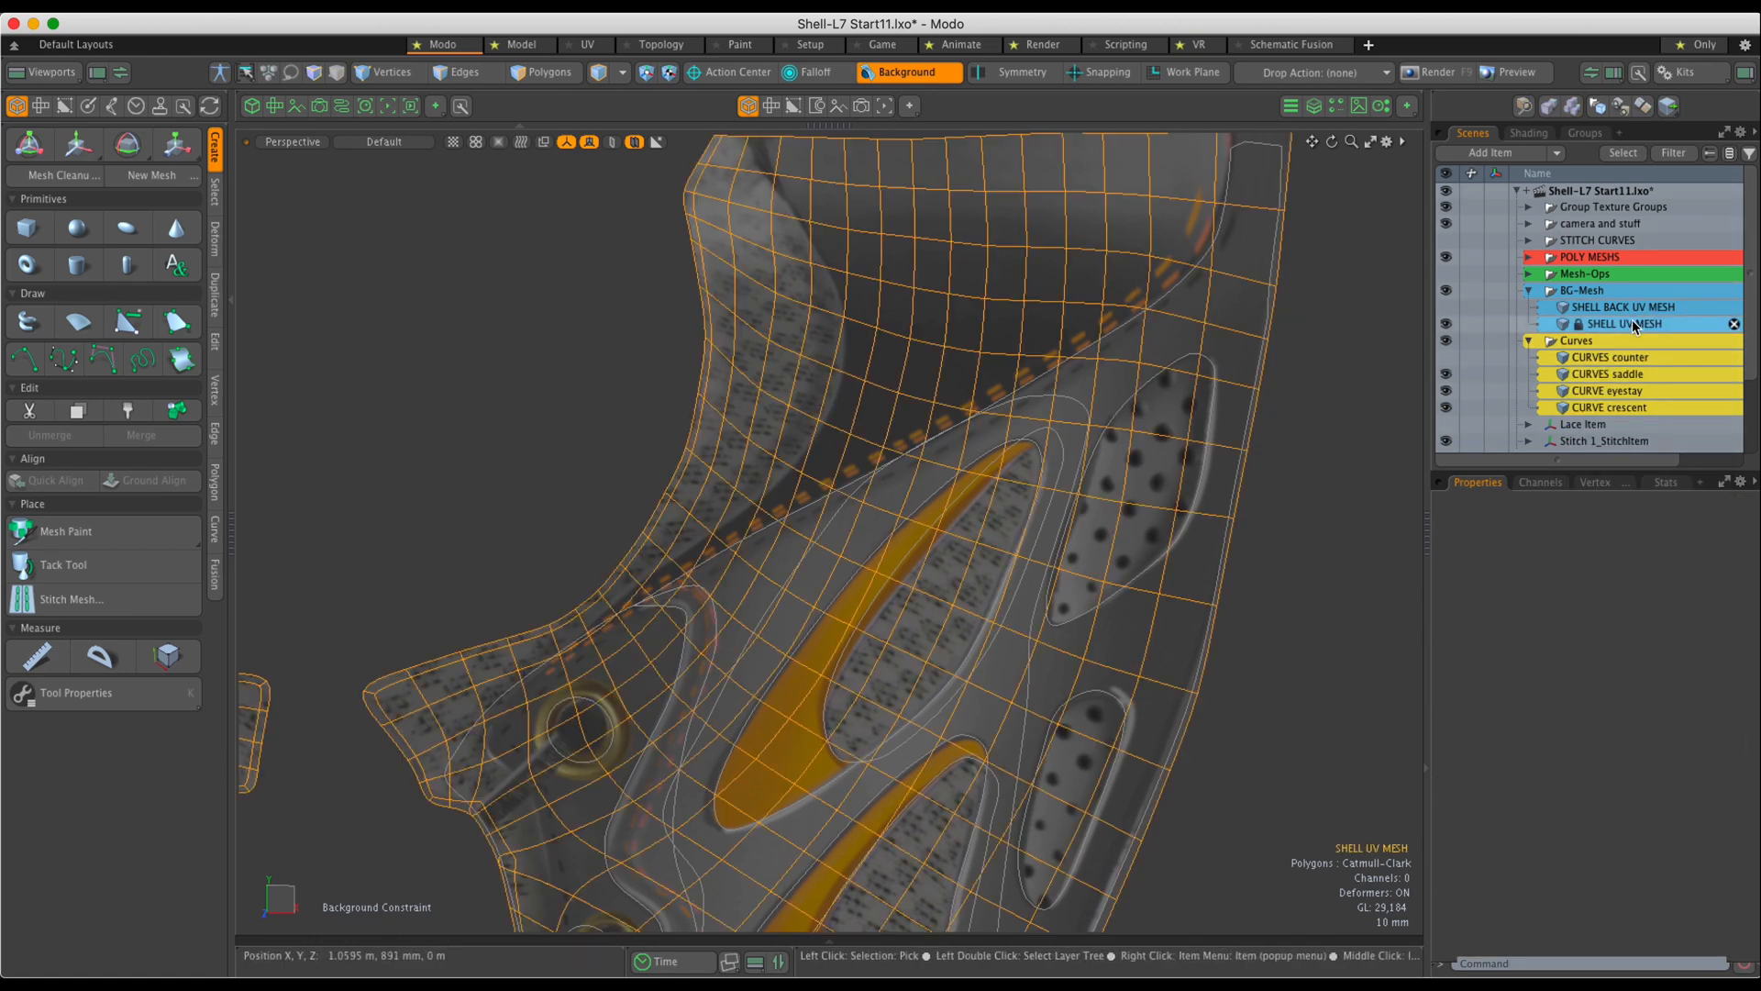
{"action": "right_click", "coordinate": [1632, 320]}
{"action": "left_click", "coordinate": [1644, 725]}
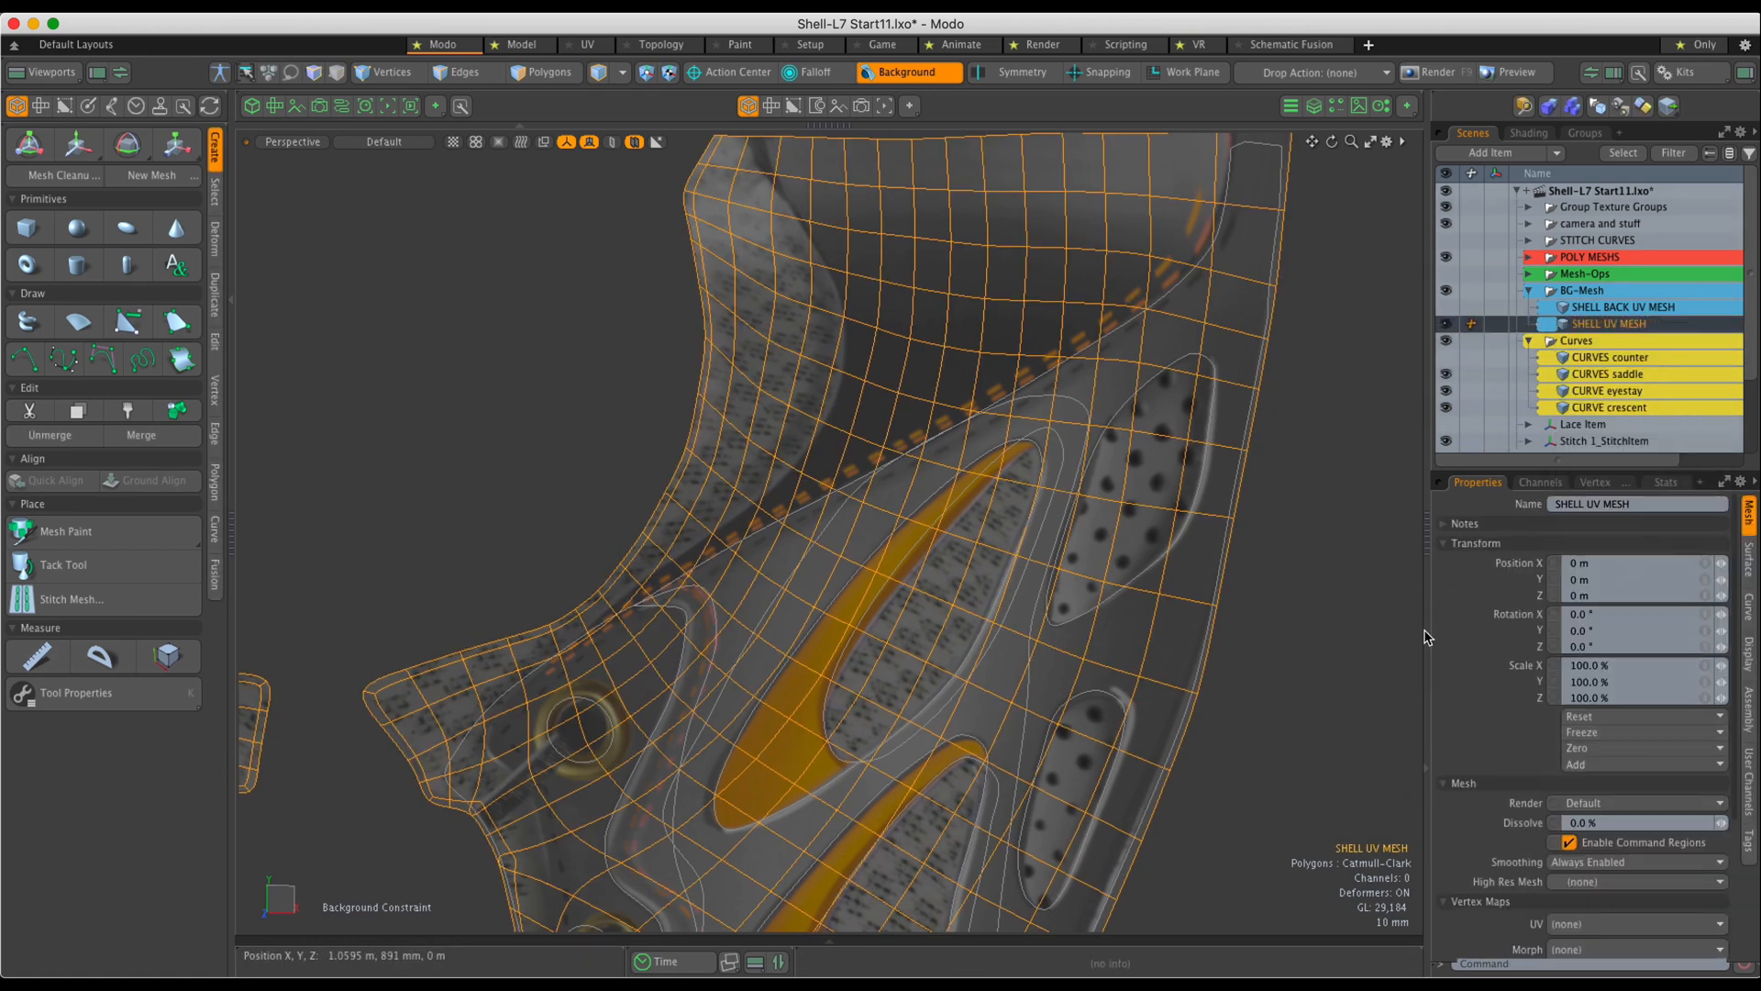
Set the Select channel of SHELL UV MESH to No and clear the selection.
{"action": "left_click_drag", "start_coordinate": [1299, 505], "coordinate": [1317, 538], "text": "ctrl+alt"}
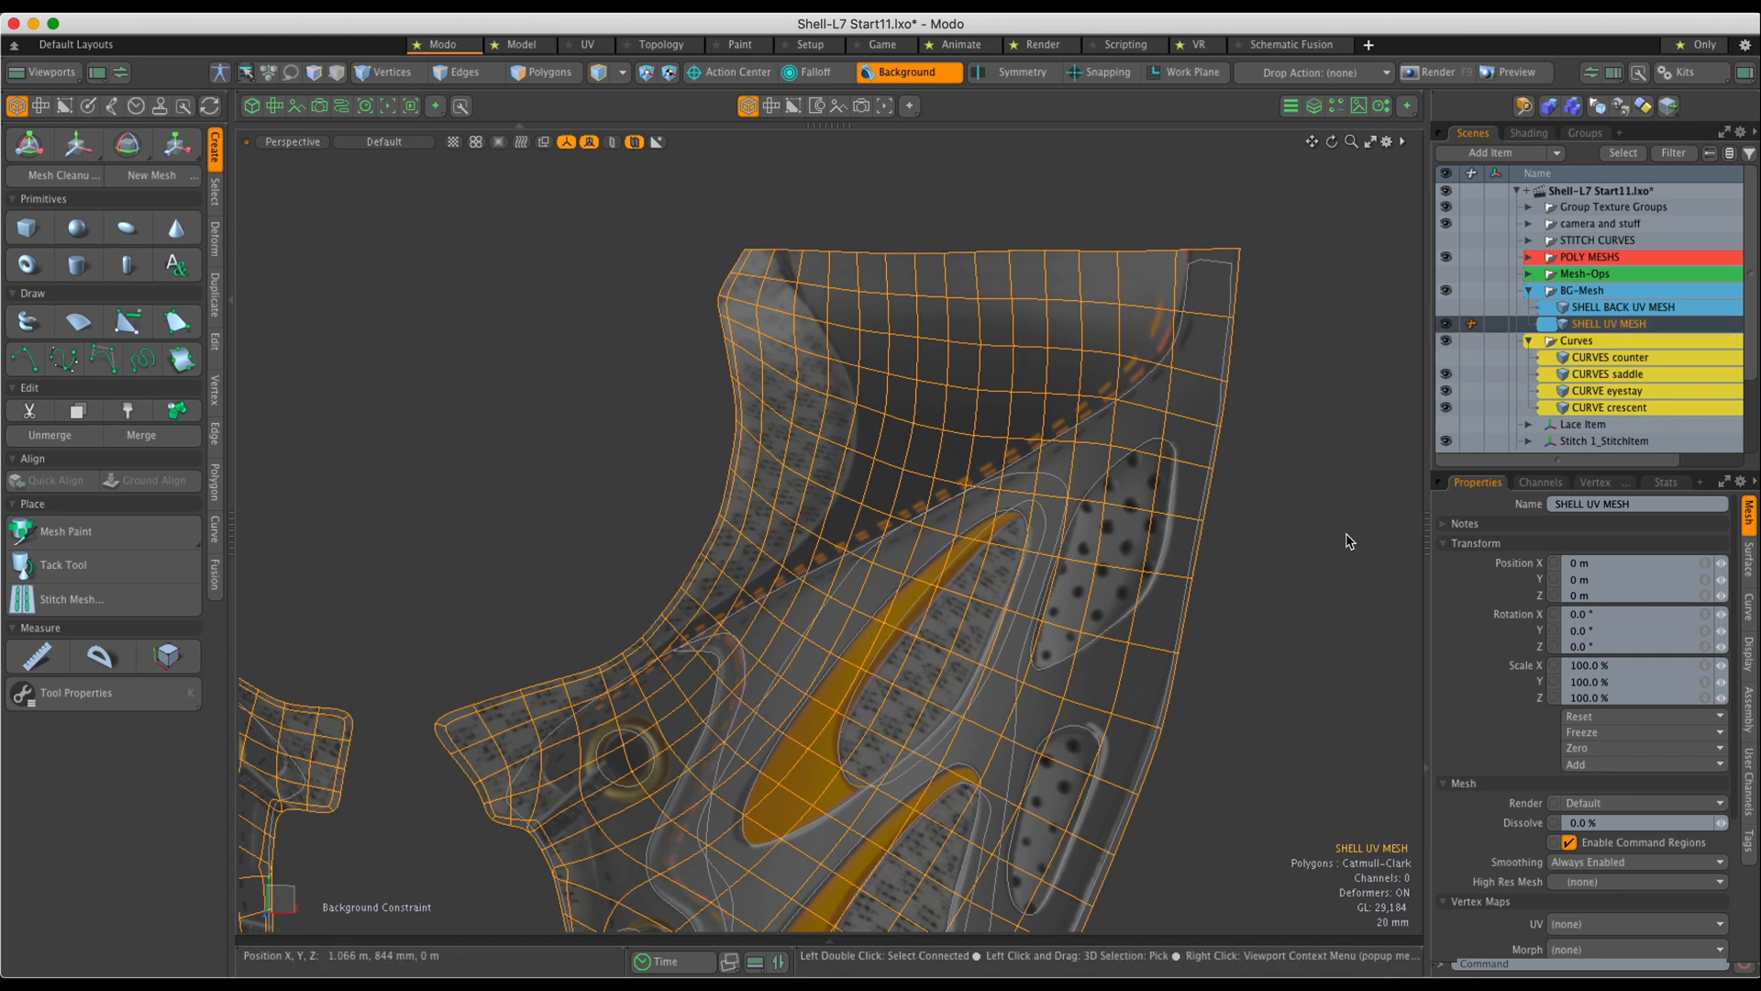
{"action": "left_click", "coordinate": [1540, 481]}
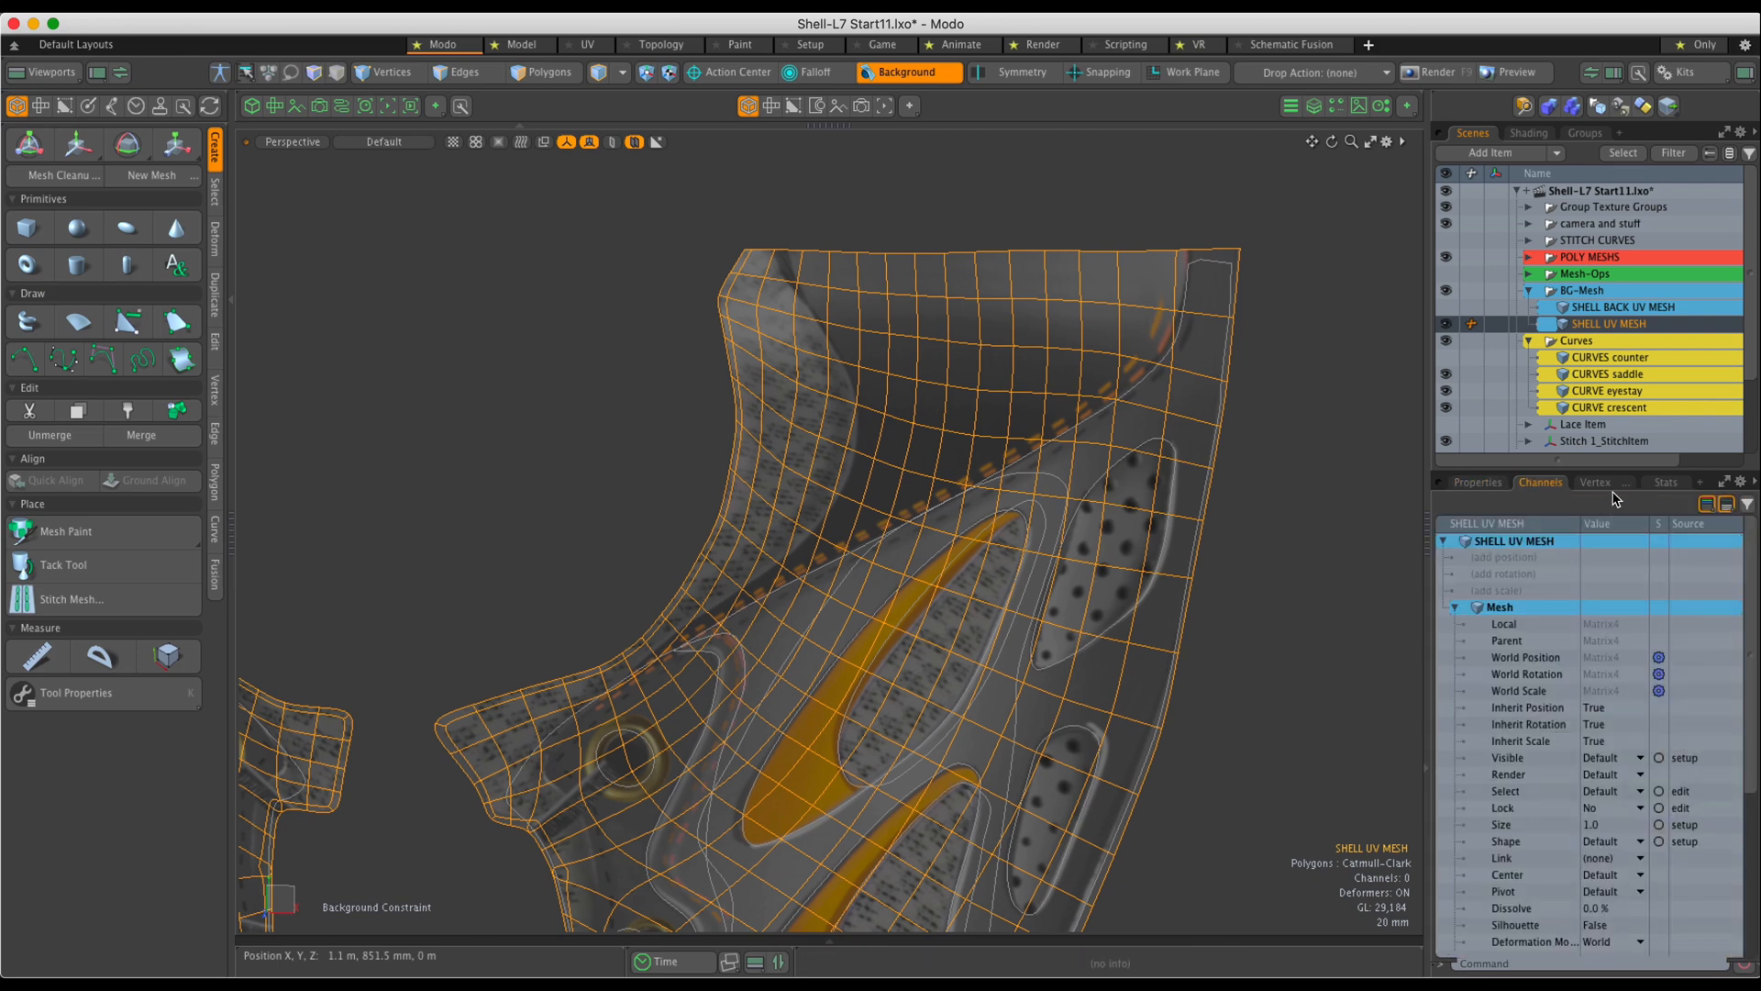
{"action": "left_click_drag", "start_coordinate": [1624, 468], "coordinate": [1623, 271]}
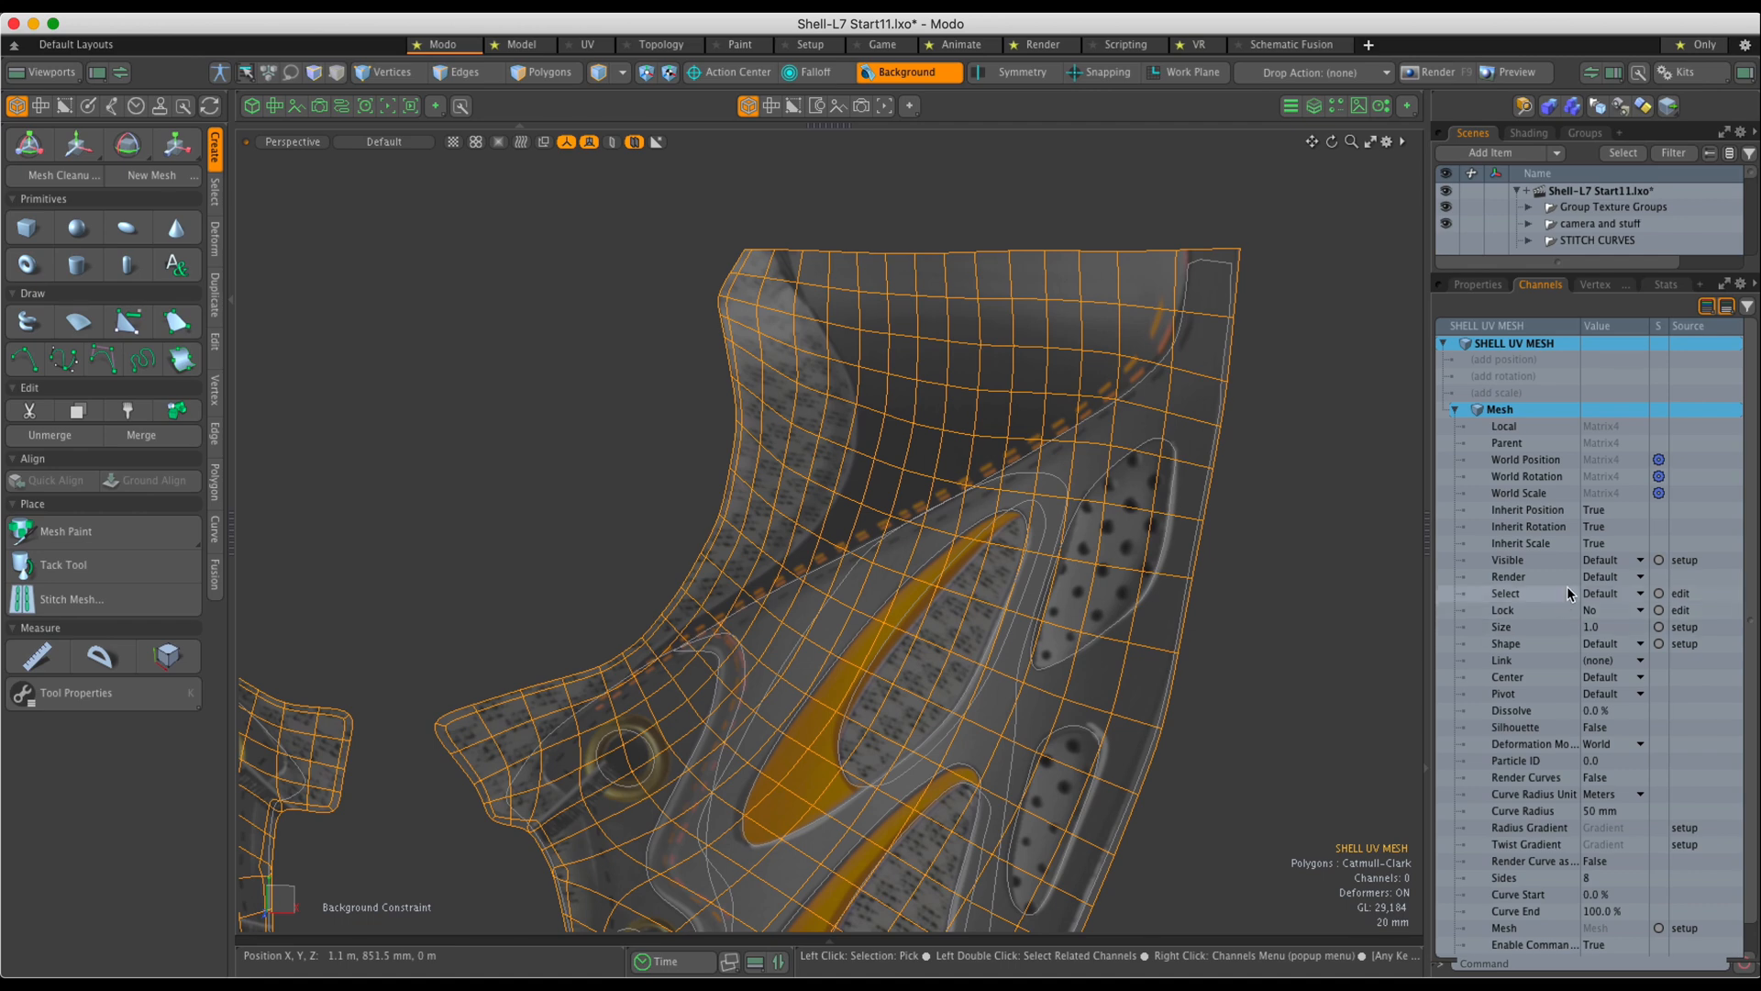
{"action": "left_click", "coordinate": [1638, 593]}
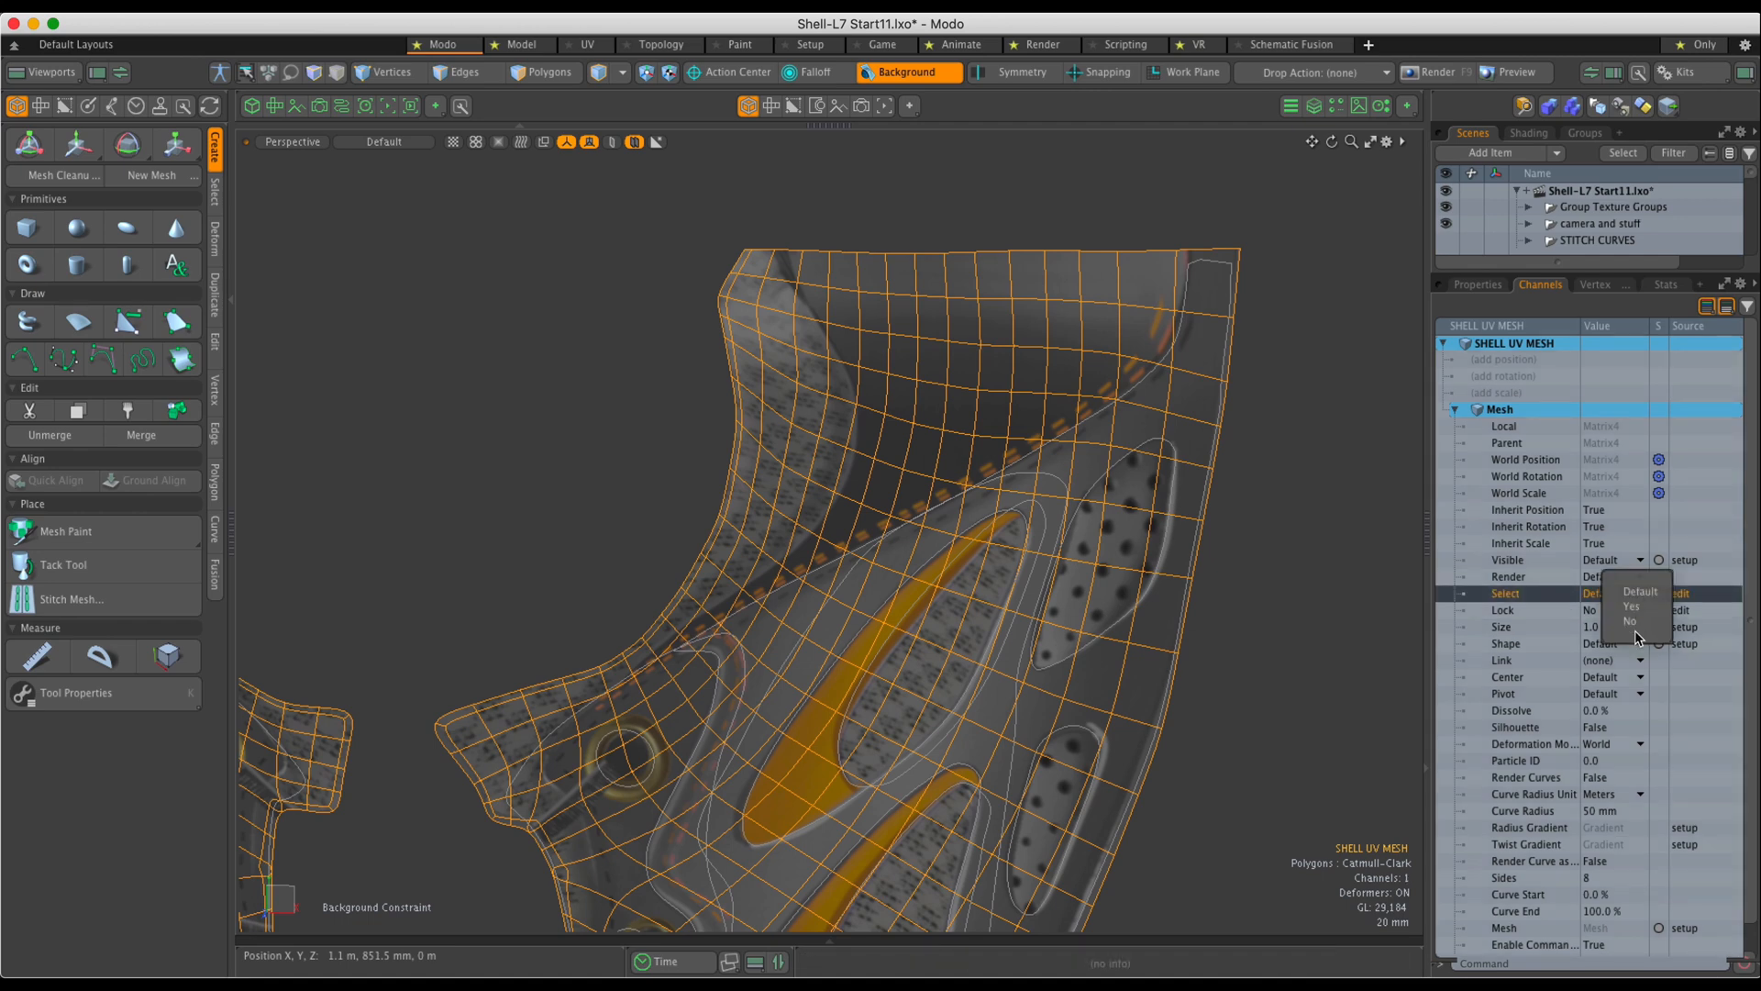
{"action": "left_click", "coordinate": [1633, 621]}
{"action": "left_click", "coordinate": [1359, 559]}
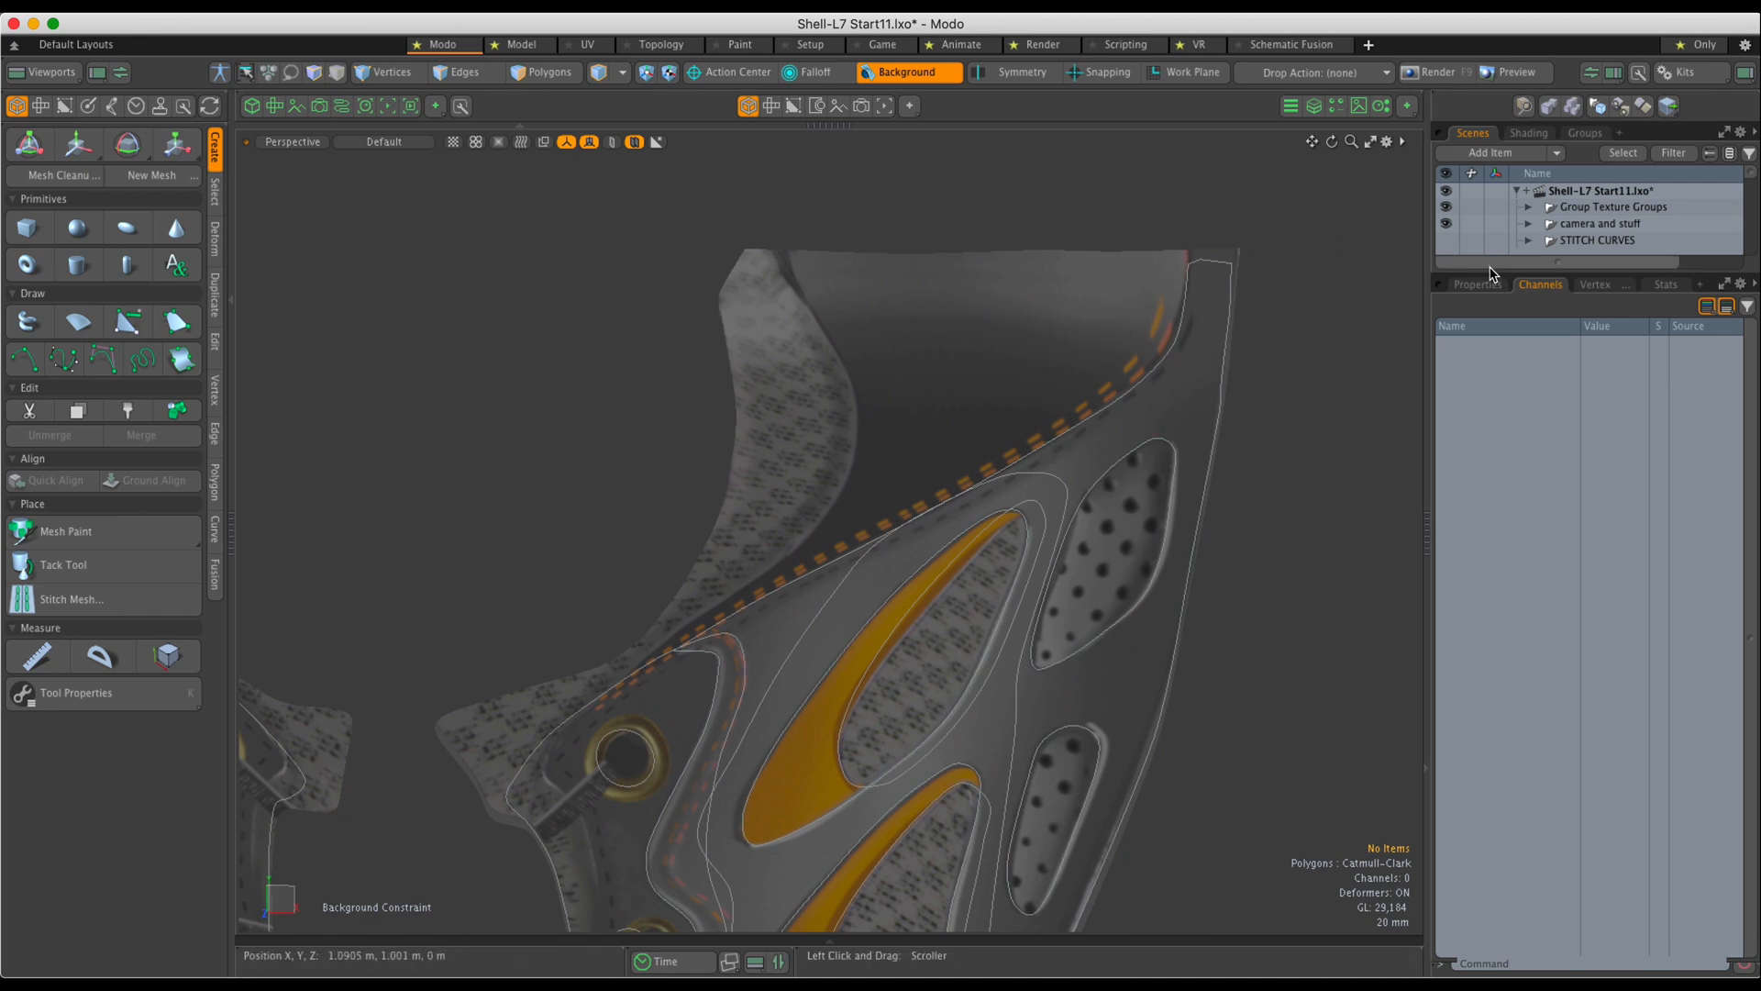
Enlarge the item list and test picking the saddle and neighbouring curves over the background shell mesh.
{"action": "left_click_drag", "start_coordinate": [1488, 270], "coordinate": [1489, 374]}
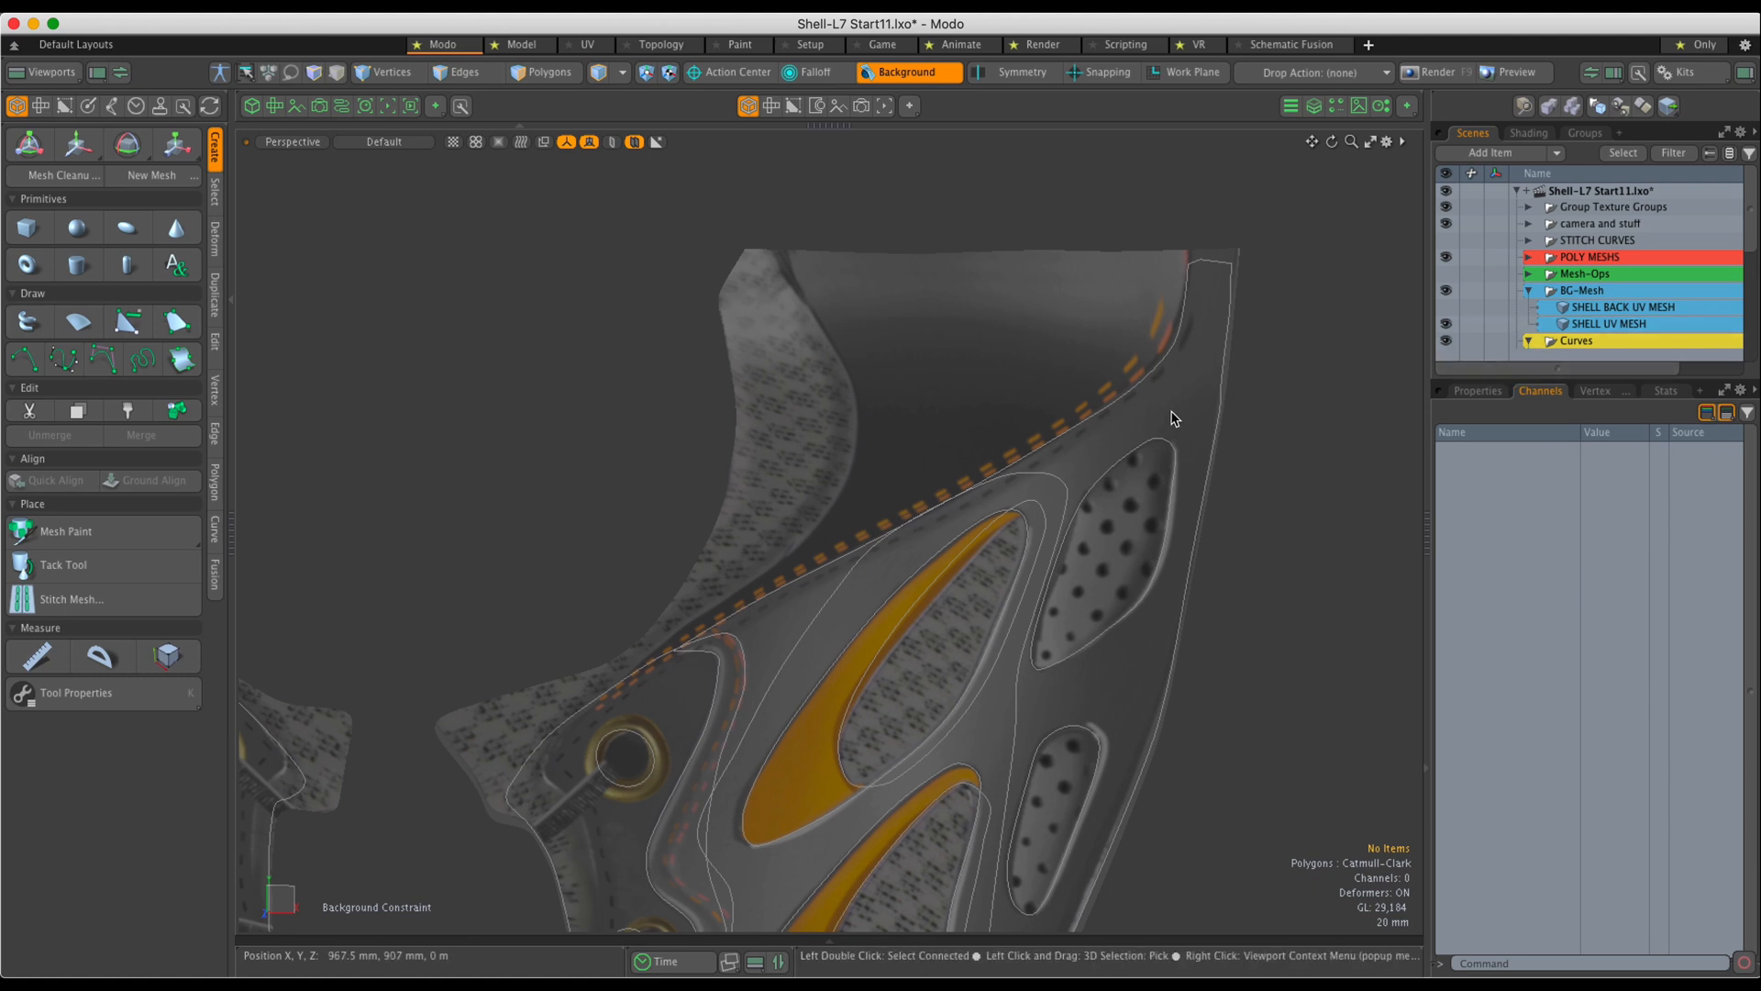
{"action": "left_click", "coordinate": [1224, 394]}
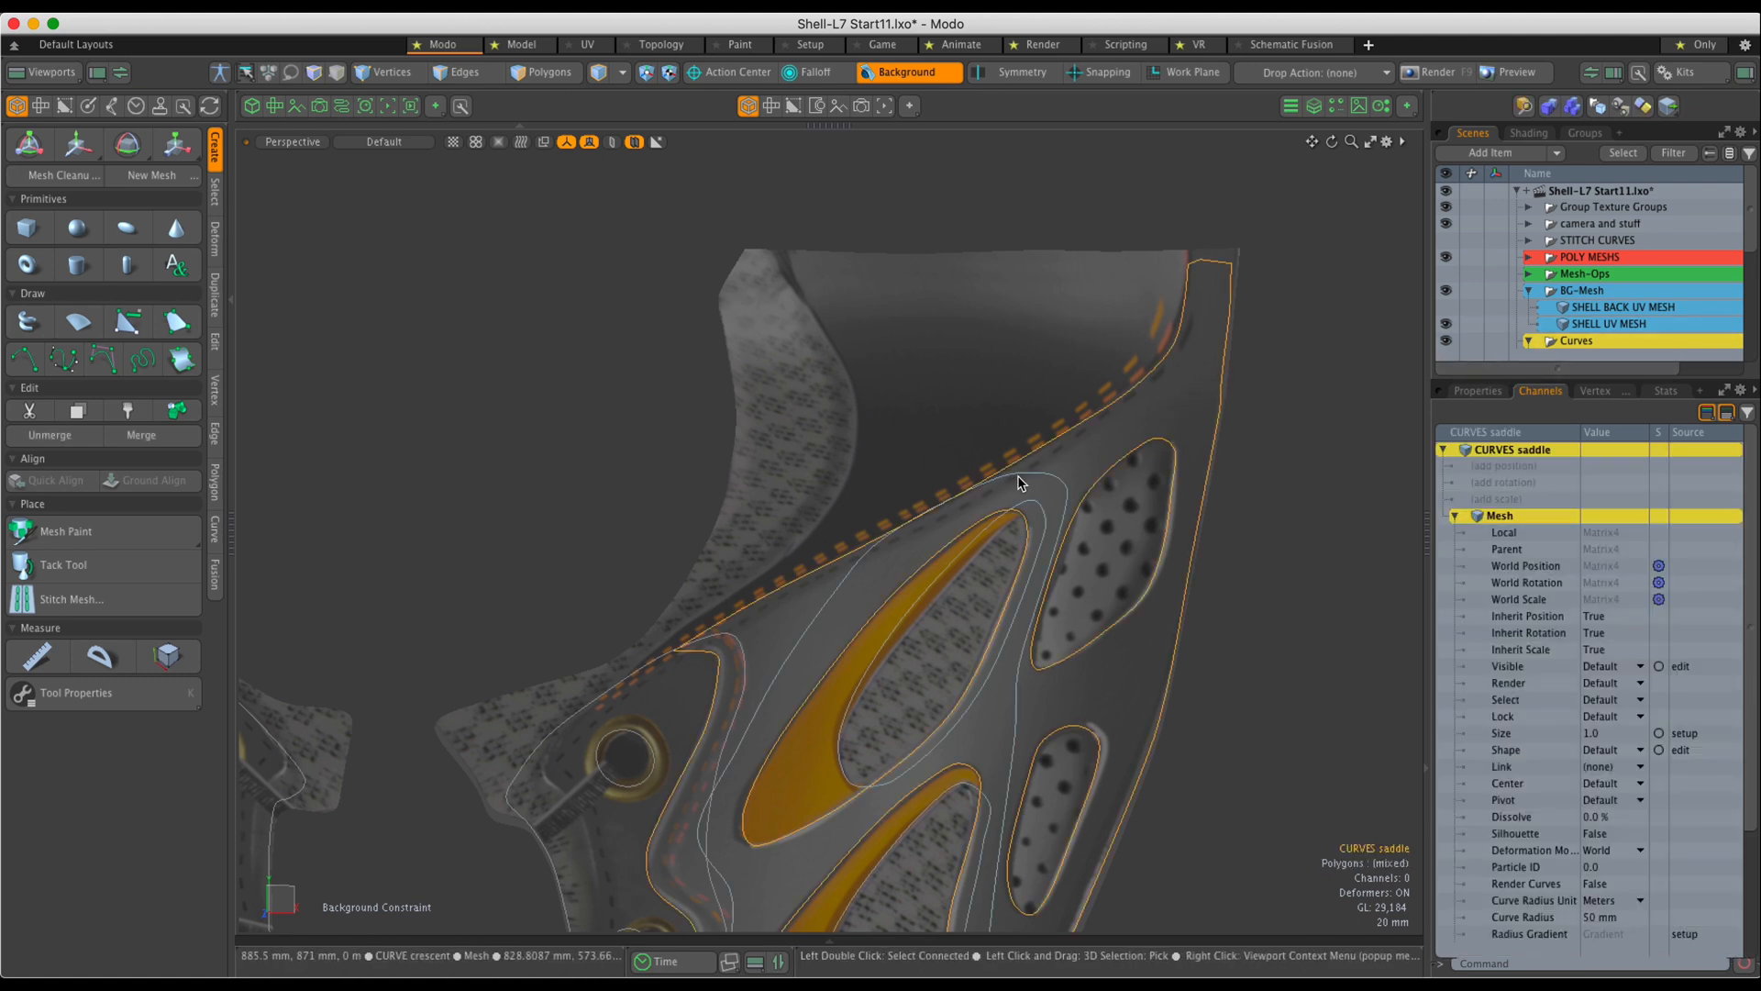
{"action": "left_click", "coordinate": [727, 659]}
{"action": "left_click", "coordinate": [1285, 403]}
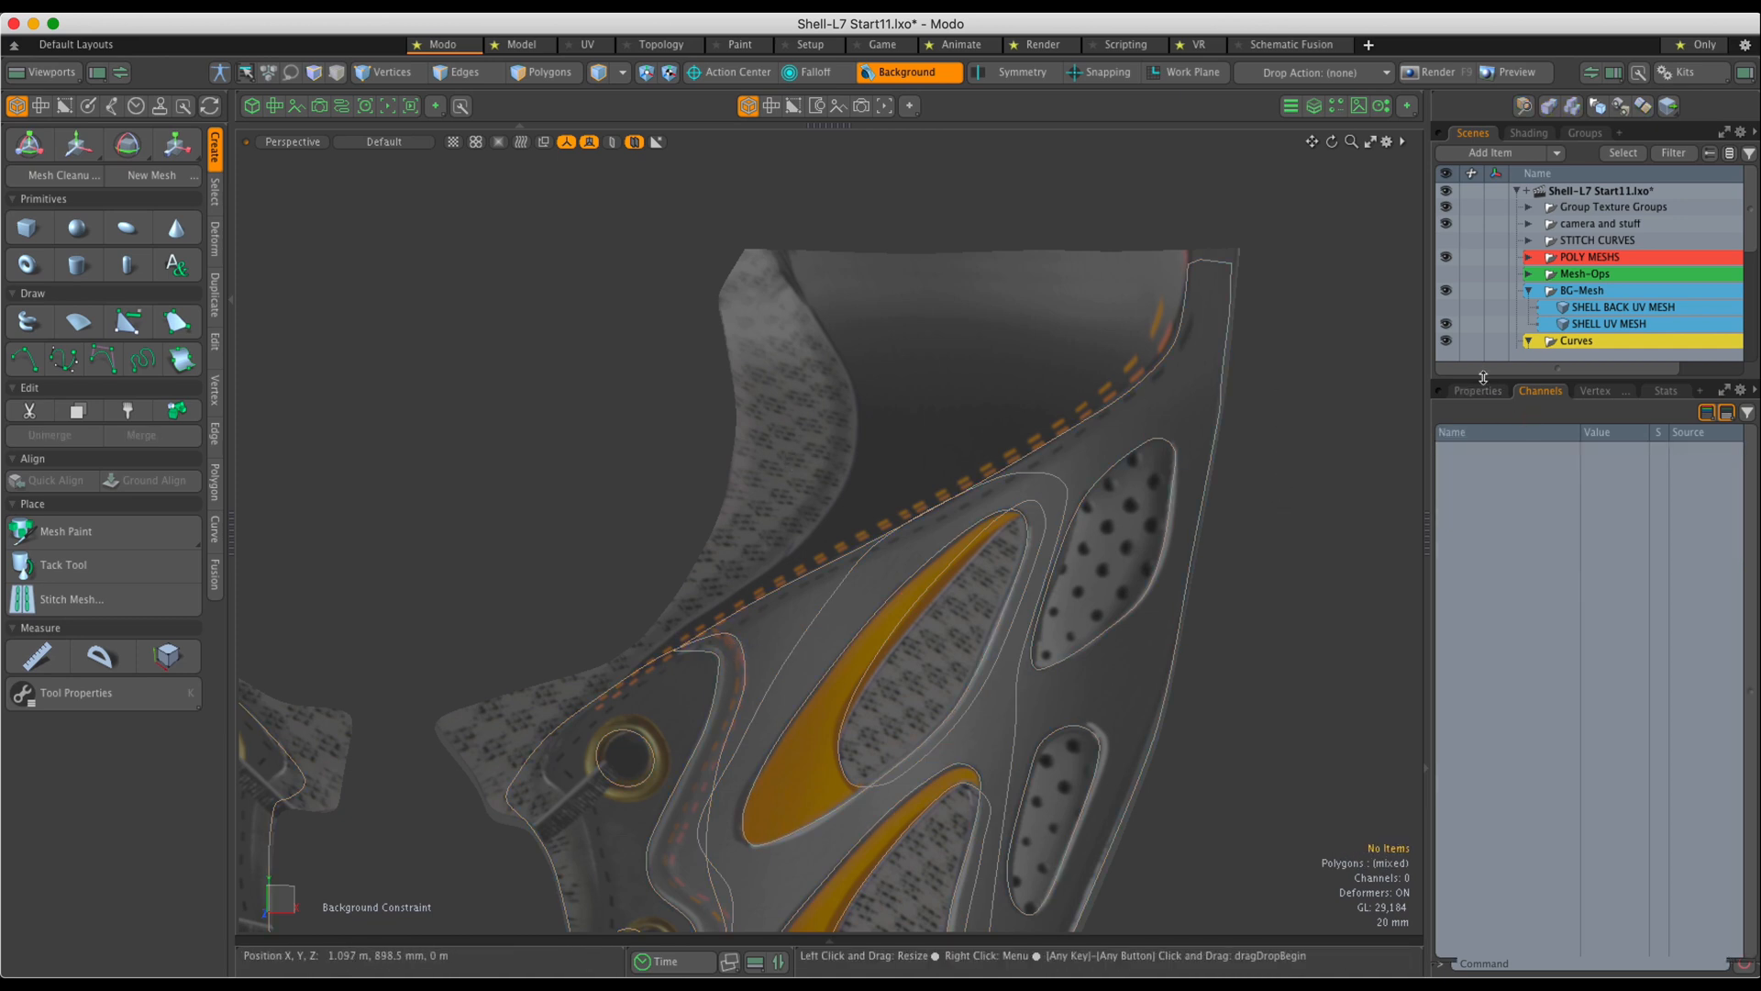
Set the Select channel of SHELL UV MESH back to Default.
{"action": "left_click_drag", "start_coordinate": [1275, 491], "coordinate": [1464, 435], "text": "ctrl+alt"}
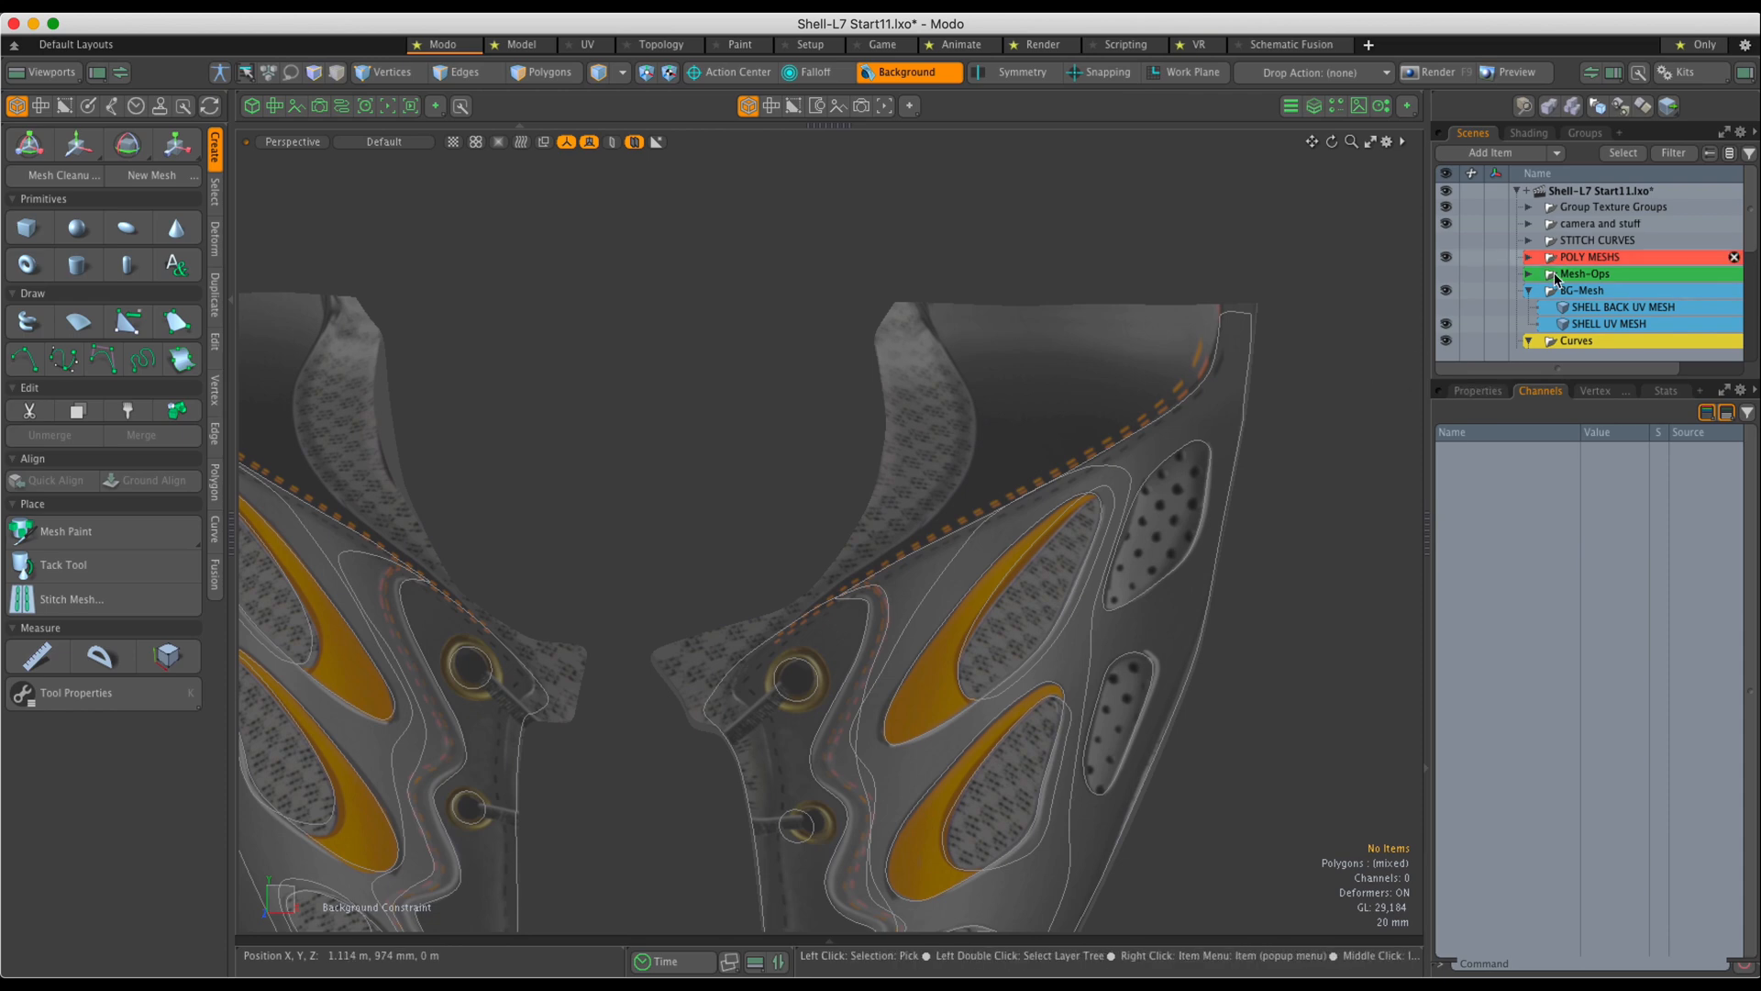
{"action": "left_click", "coordinate": [1603, 322]}
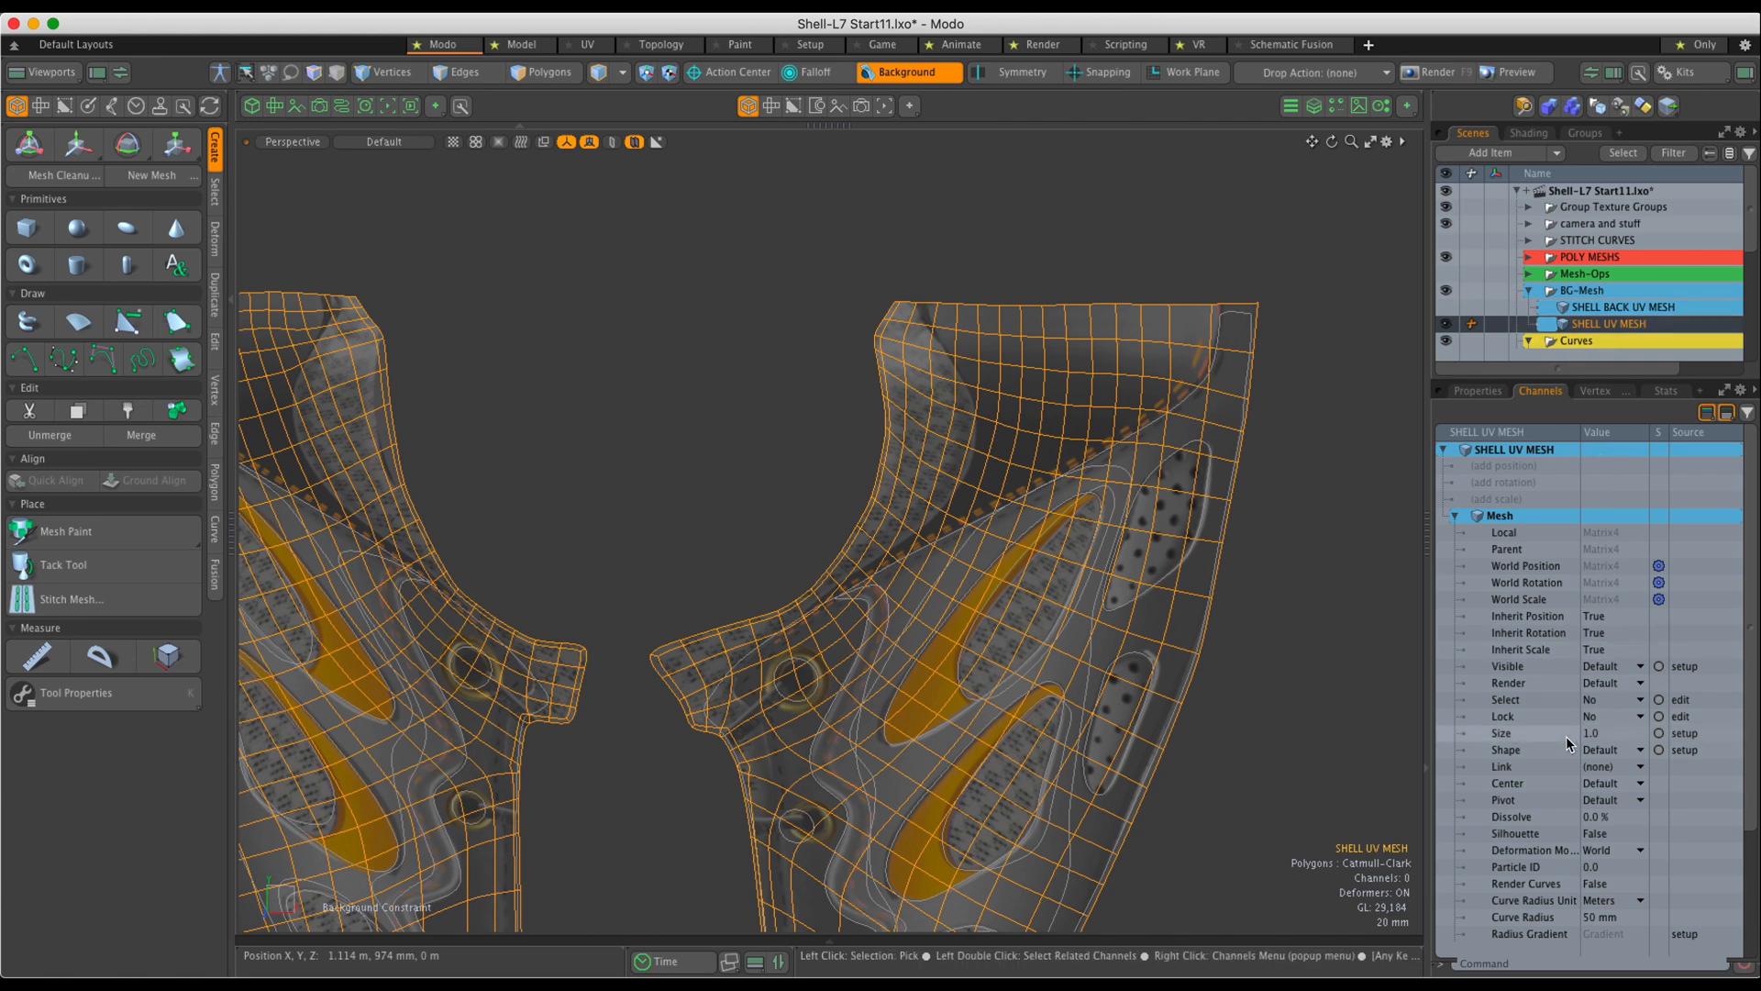
{"action": "left_click", "coordinate": [1602, 701]}
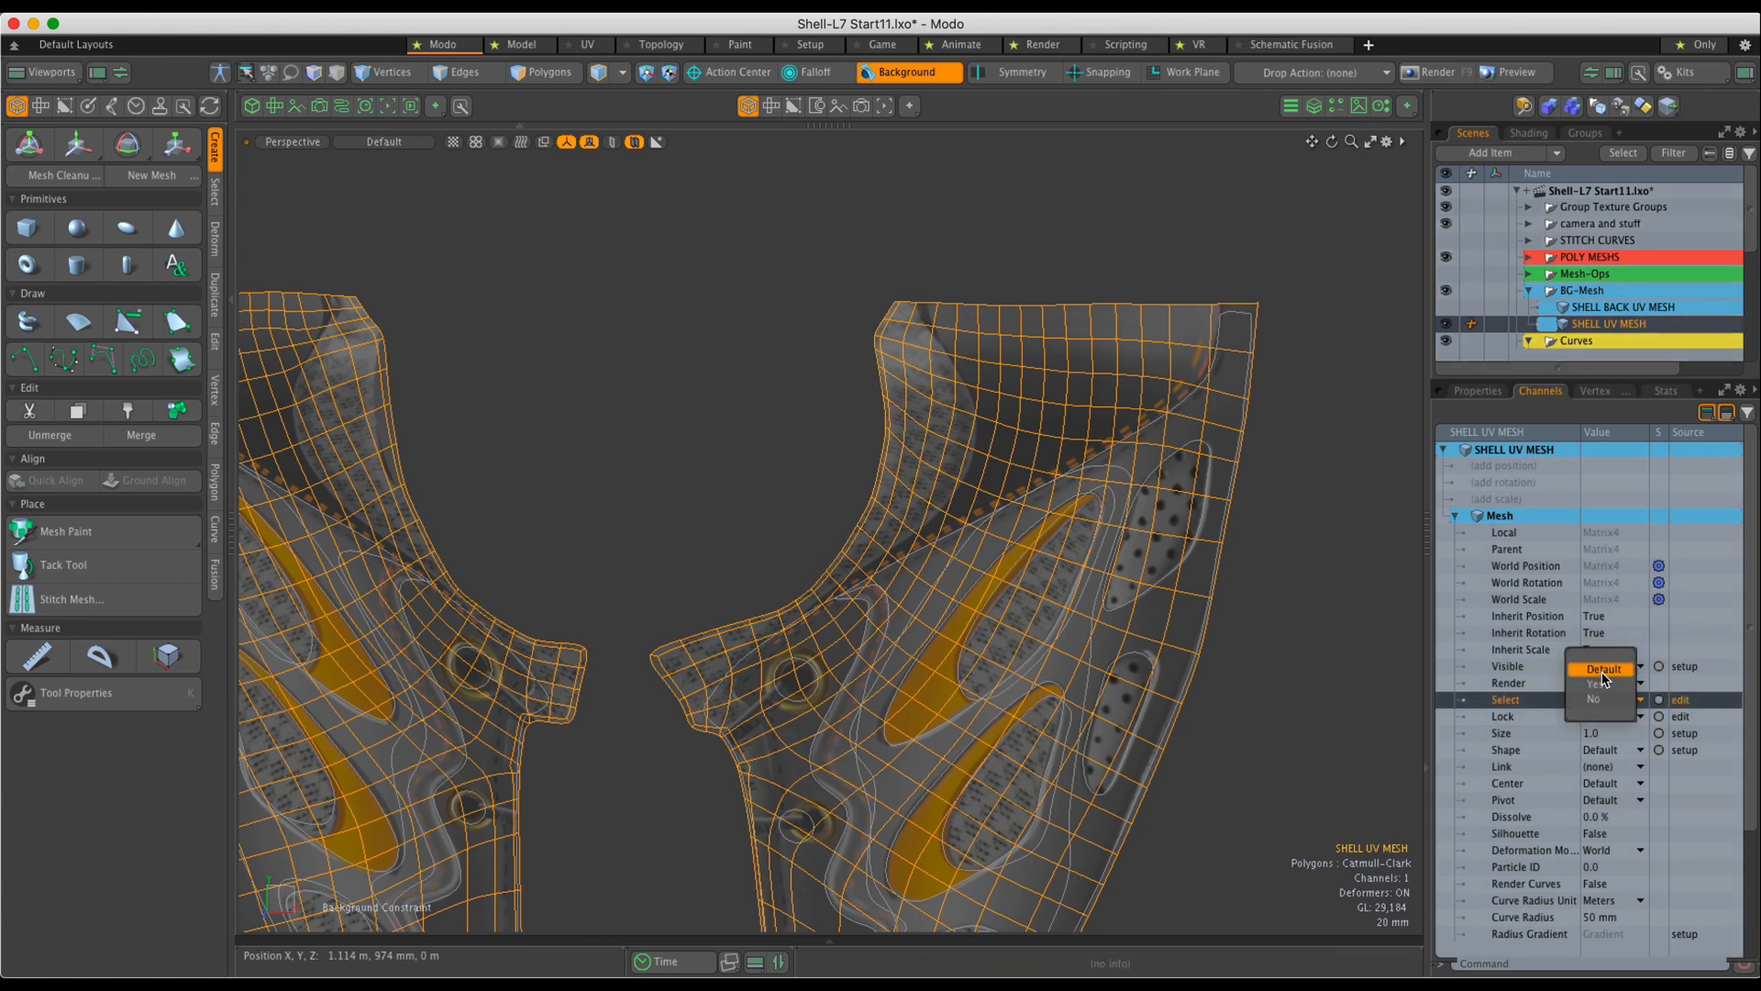
{"action": "left_click", "coordinate": [1598, 669]}
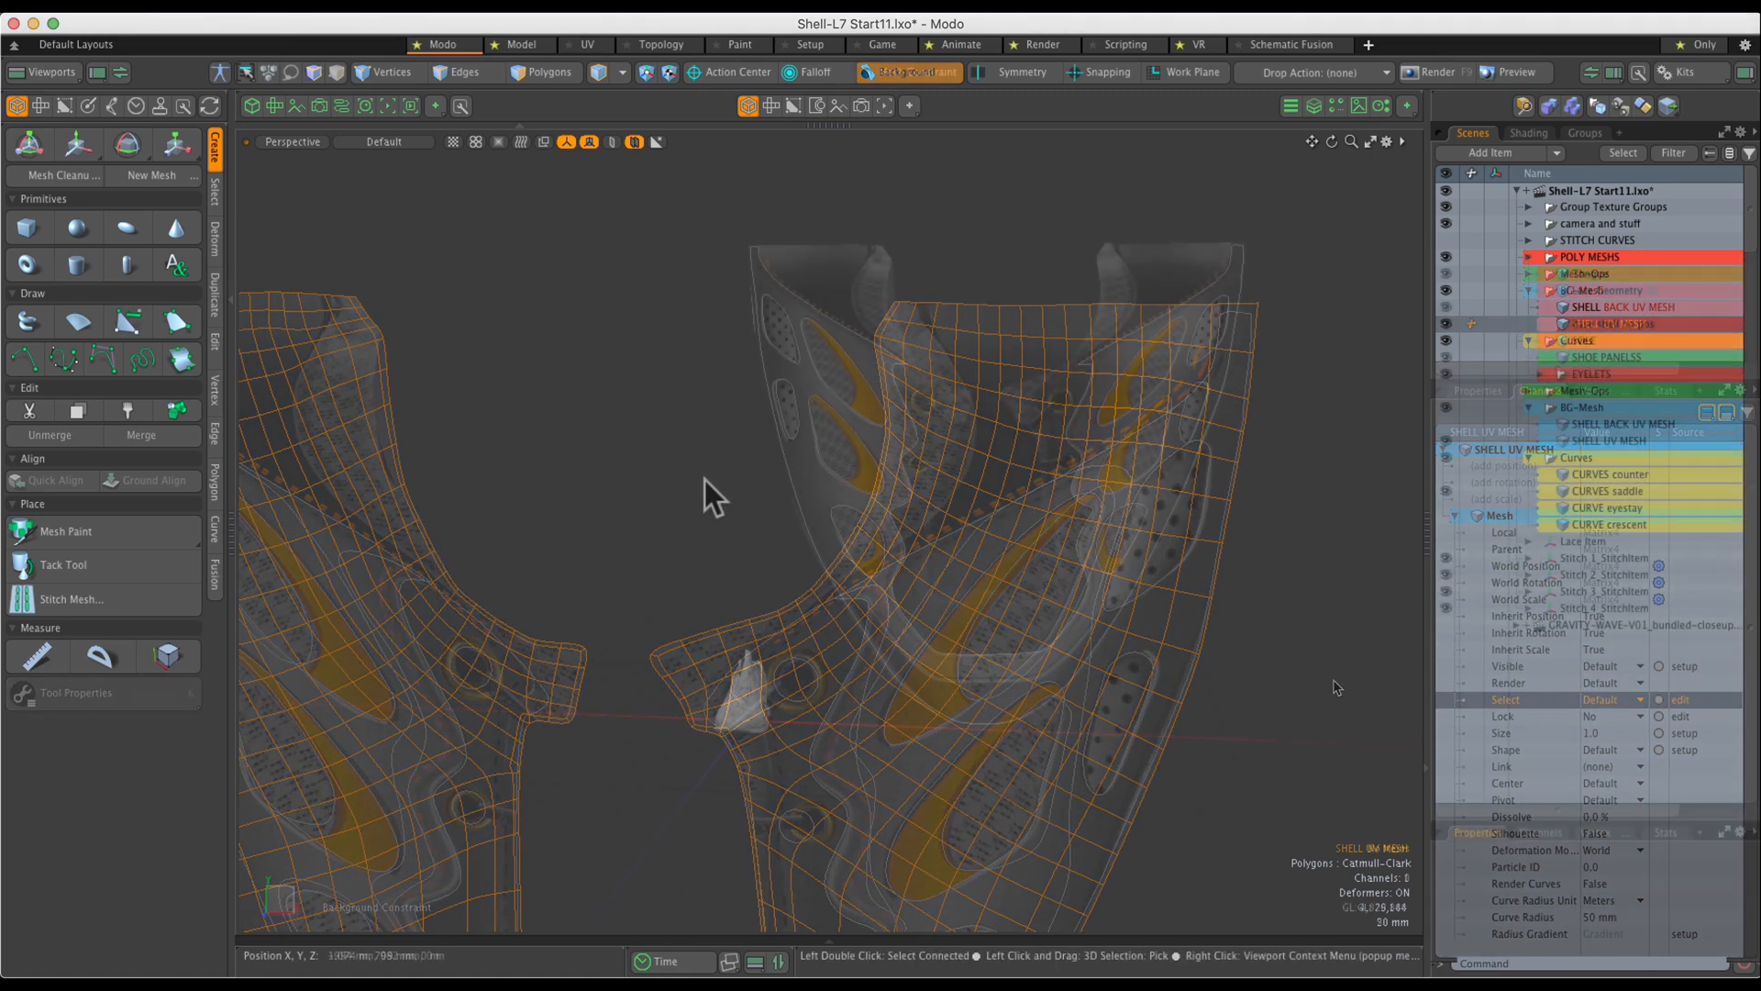
Show the shell's UV layout beside the 3D view for comparison with the flattened shell, and hide it again.
{"action": "left_click_drag", "start_coordinate": [715, 499], "coordinate": [746, 523], "text": "alt"}
{"action": "left_click_drag", "start_coordinate": [948, 428], "coordinate": [960, 418], "text": "ctrl+alt"}
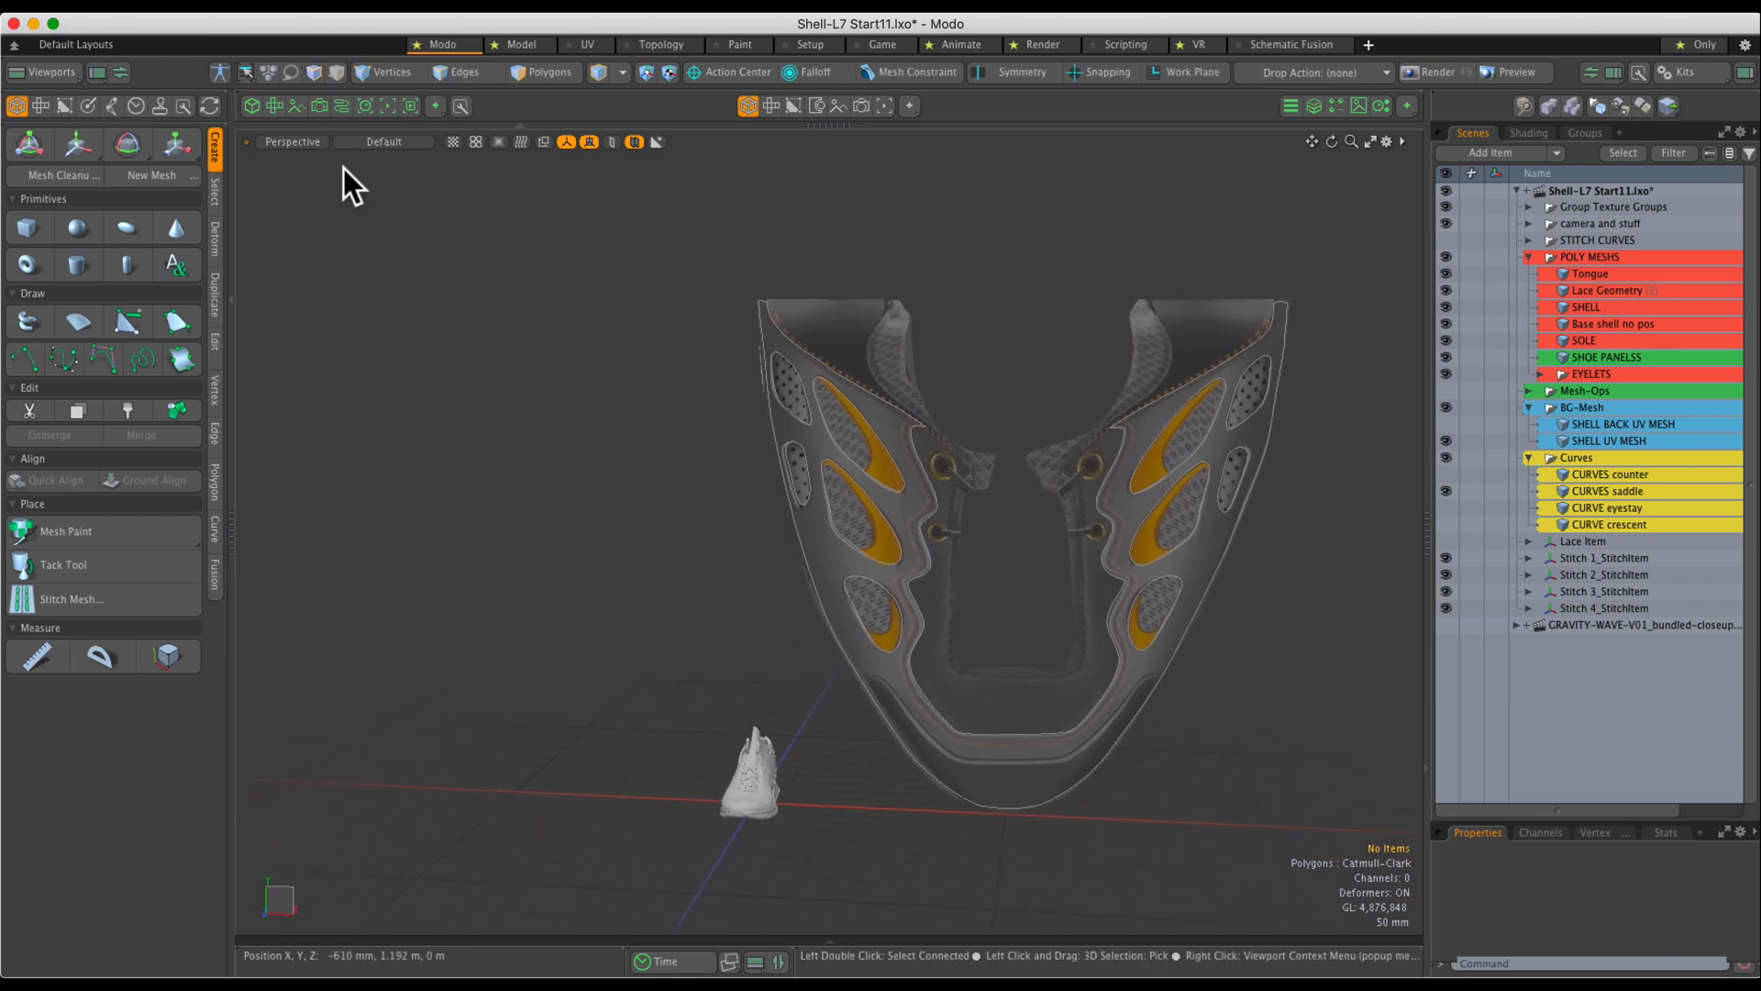
{"action": "left_click", "coordinate": [273, 107]}
{"action": "left_click_drag", "start_coordinate": [627, 300], "coordinate": [576, 317], "text": "ctrl+alt"}
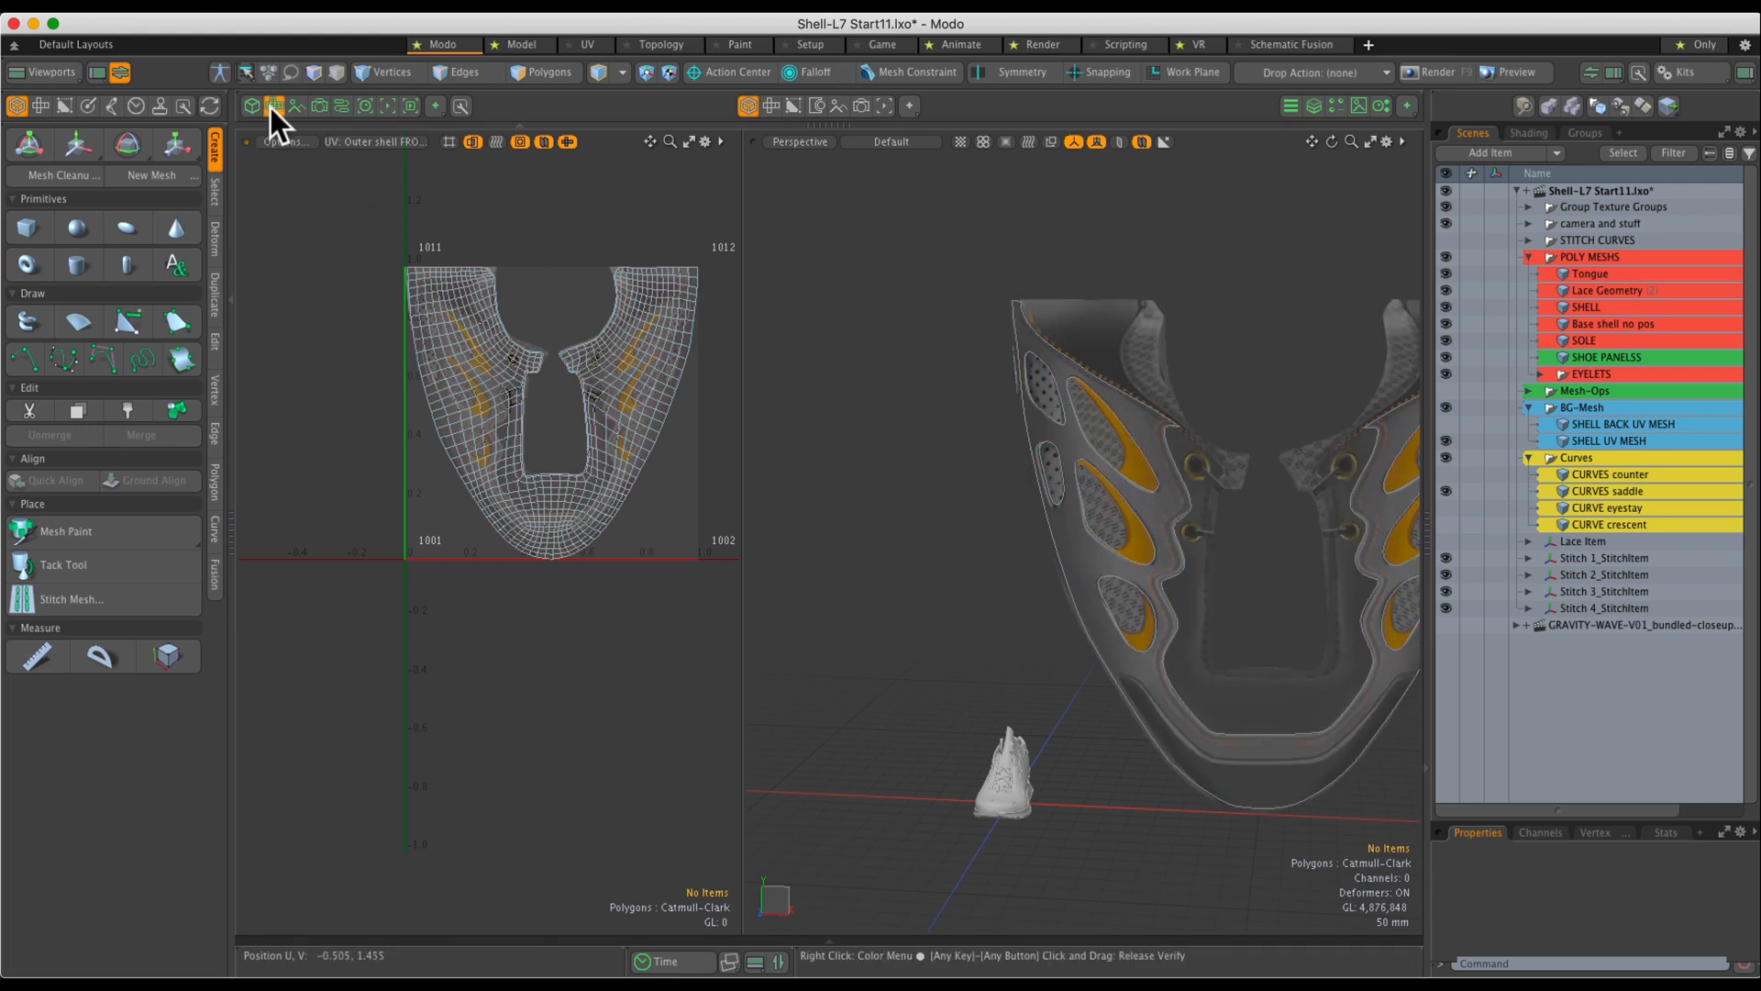
{"action": "left_click", "coordinate": [274, 106]}
{"action": "left_click_drag", "start_coordinate": [908, 322], "coordinate": [1026, 330], "text": "ctrl+alt"}
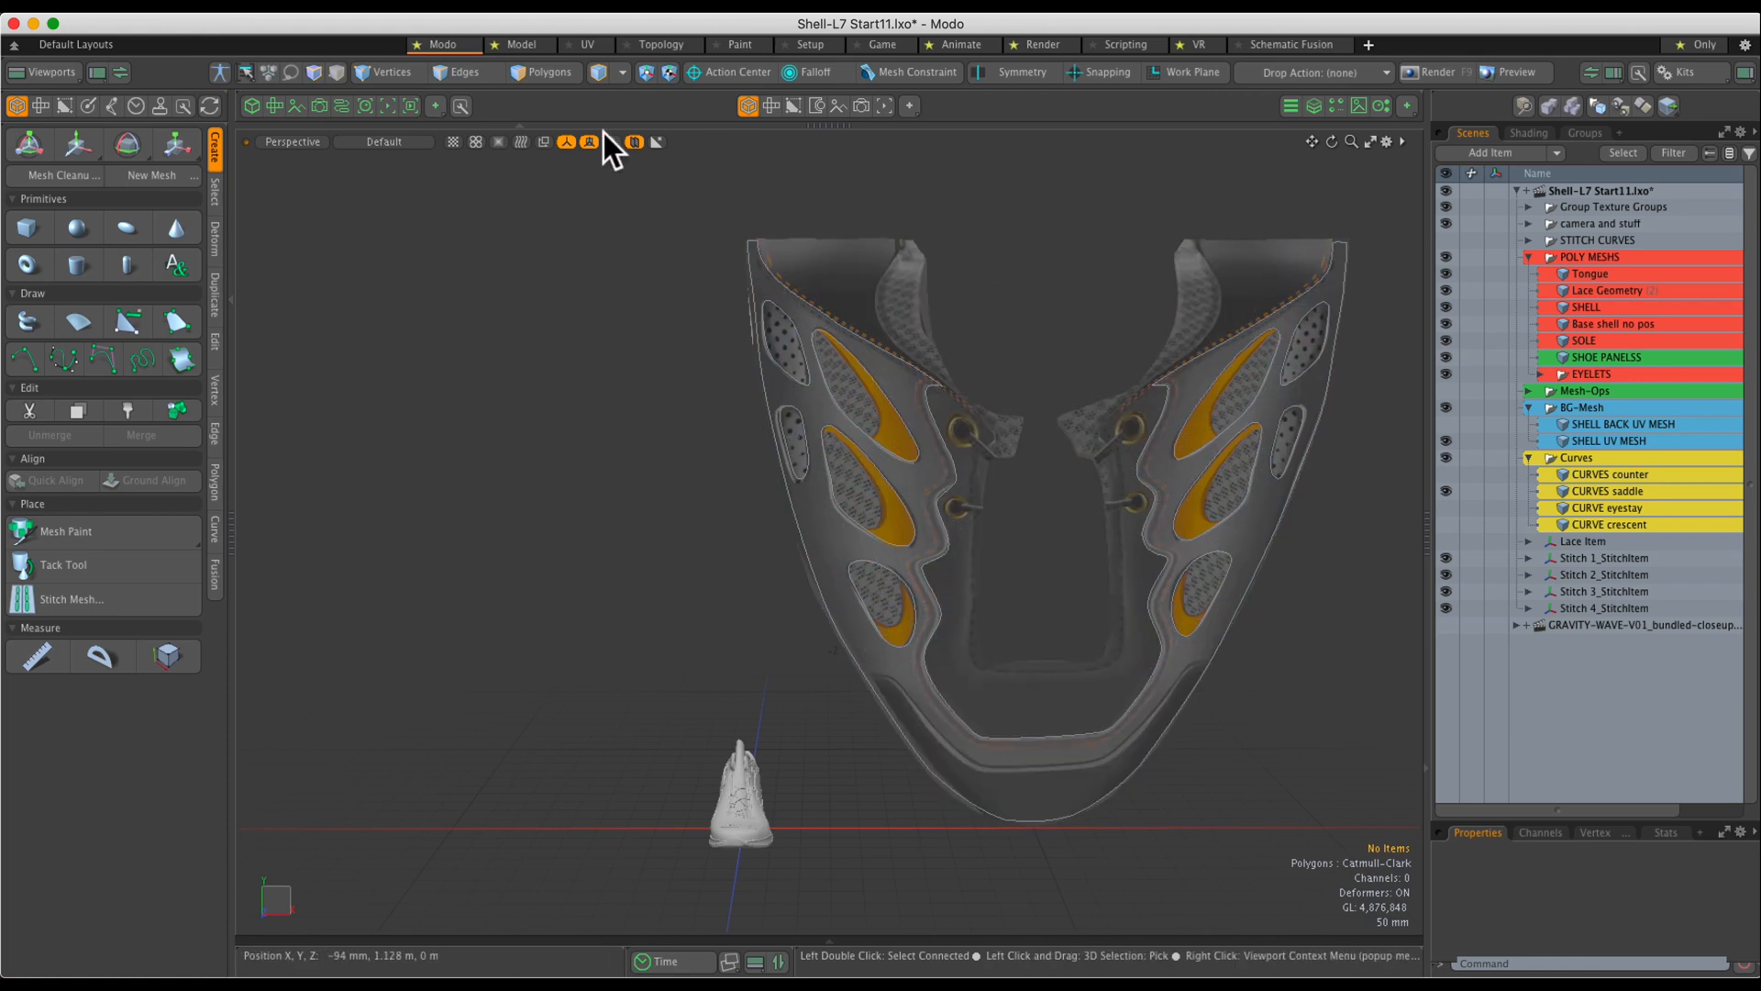
Switch to edge selection and examine the flattened shell's wireframe and curves from several angles.
{"action": "left_click", "coordinate": [465, 71]}
{"action": "left_click_drag", "start_coordinate": [1018, 431], "coordinate": [1024, 530], "text": "alt"}
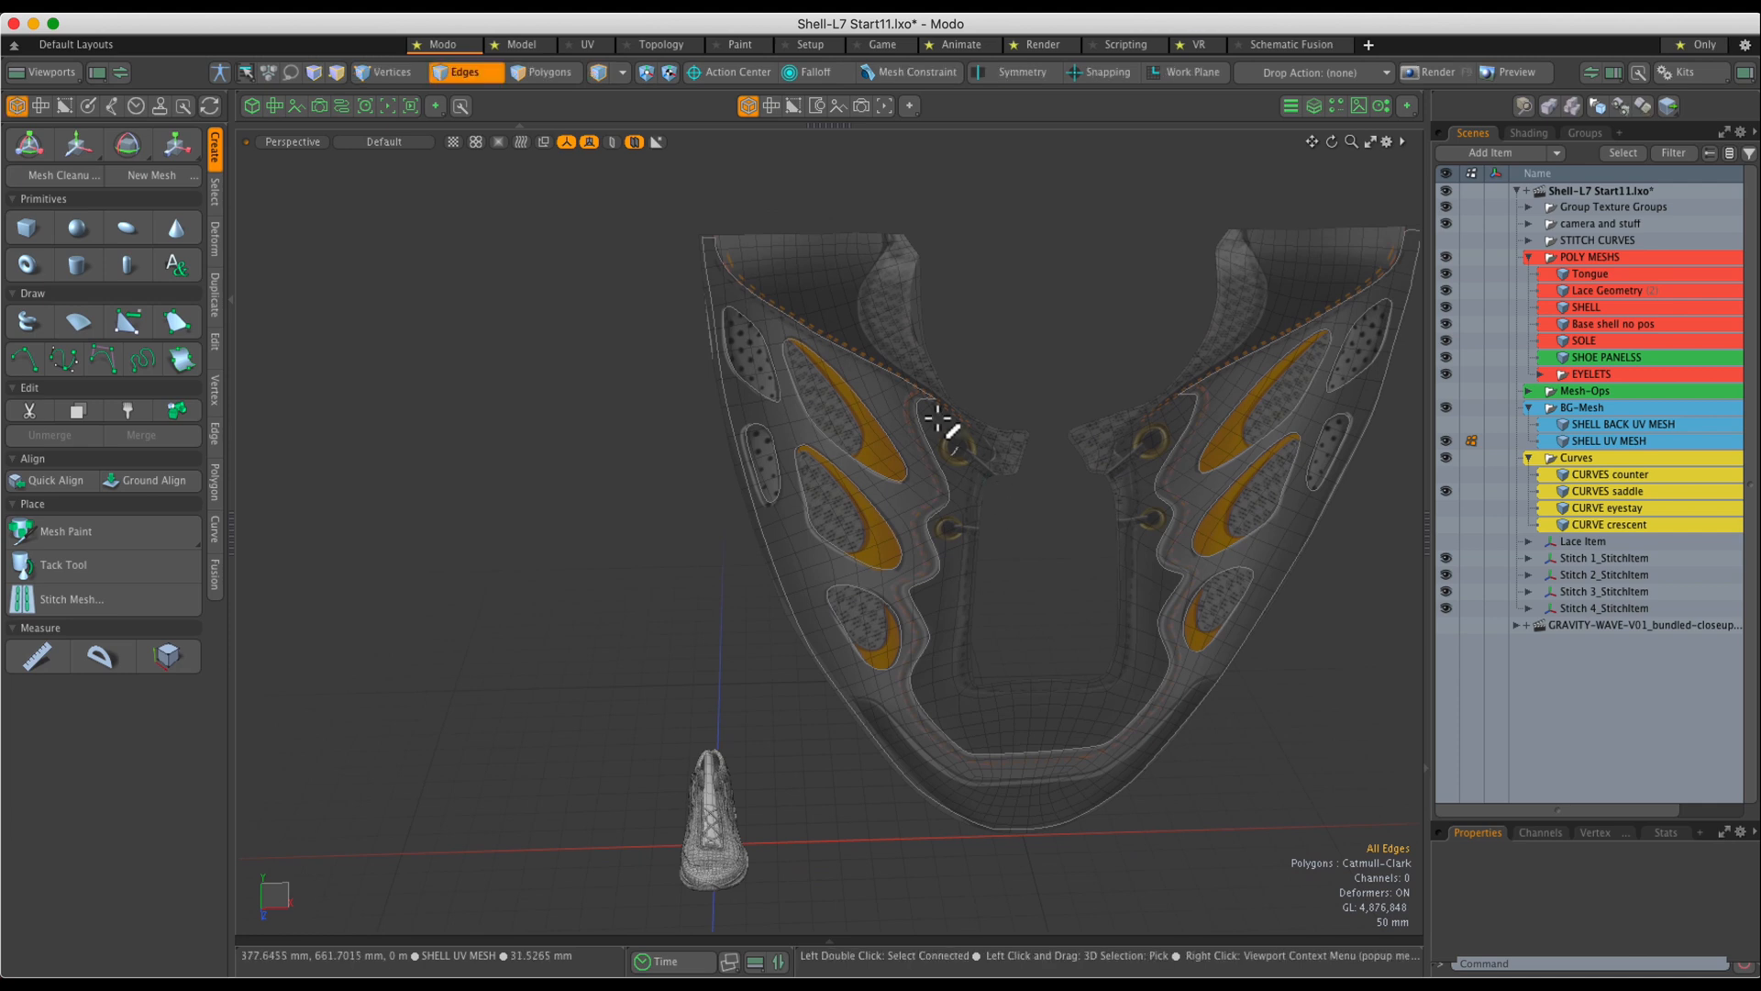
{"action": "mouse_move", "coordinate": [932, 393]}
{"action": "left_mouse_down", "text": "ctrl+alt"}
{"action": "mouse_move", "coordinate": [975, 381]}
{"action": "mouse_move", "coordinate": [915, 397]}
{"action": "mouse_move", "coordinate": [928, 365]}
{"action": "left_mouse_up", "text": "ctrl+alt"}
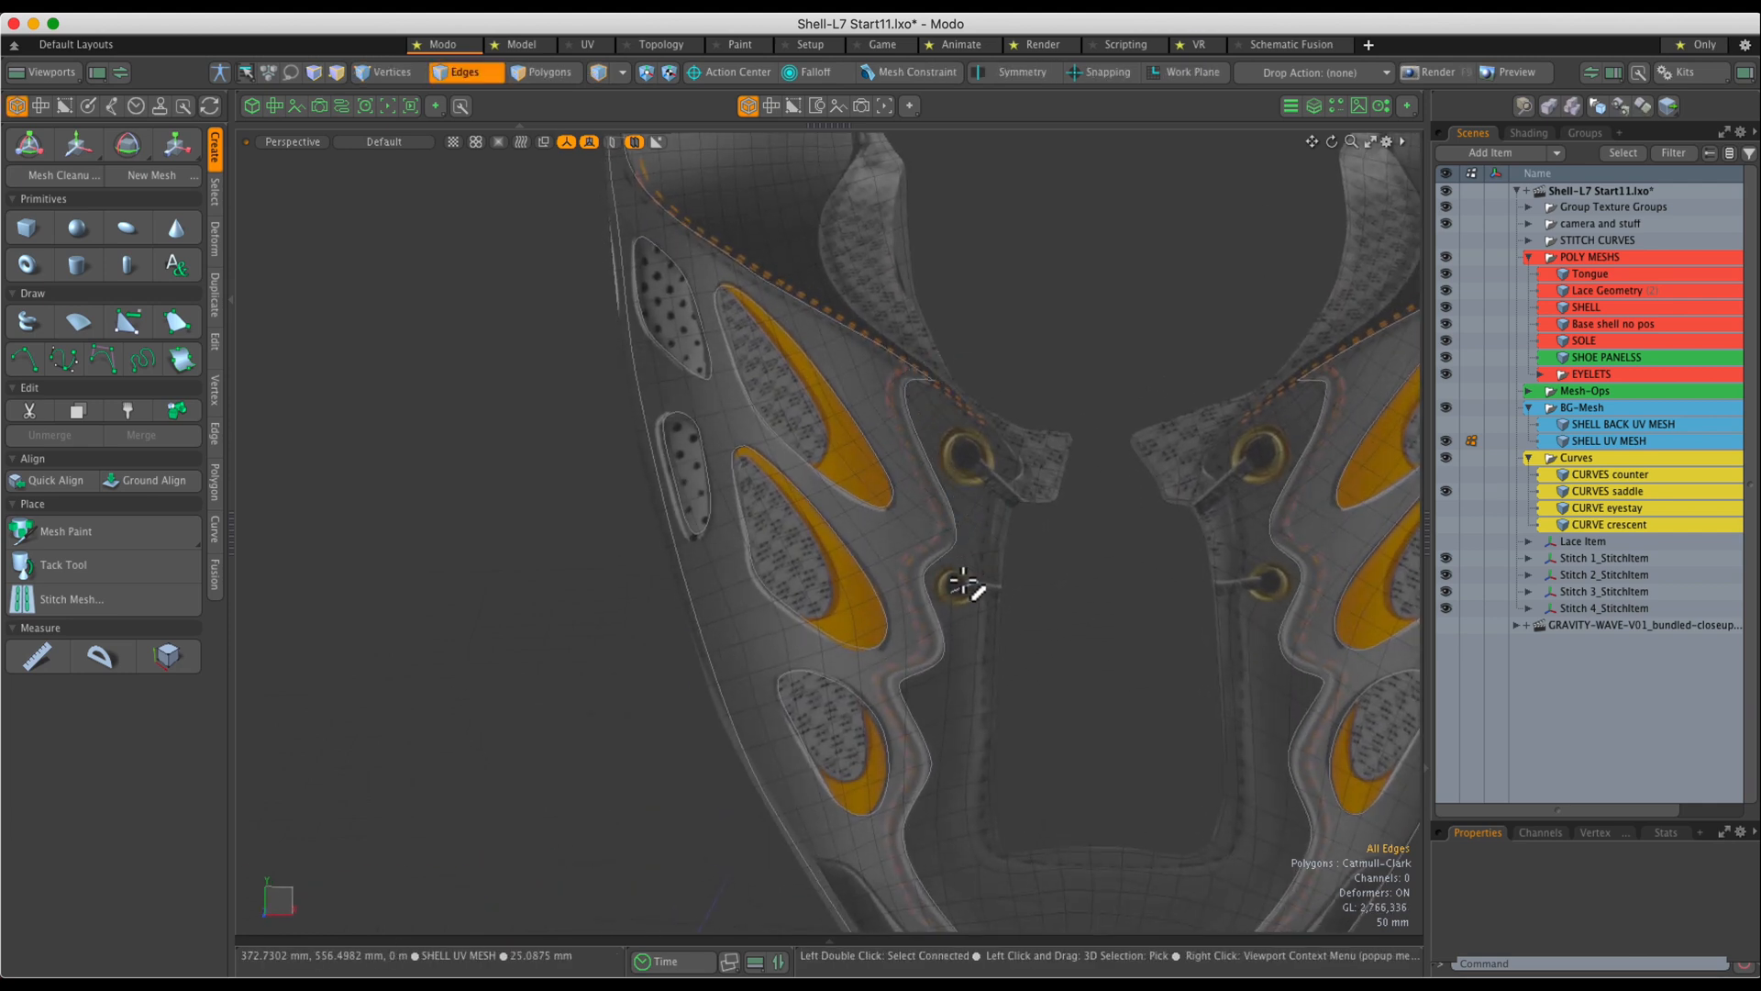
{"action": "left_click_drag", "start_coordinate": [925, 660], "coordinate": [814, 394], "text": "ctrl+alt"}
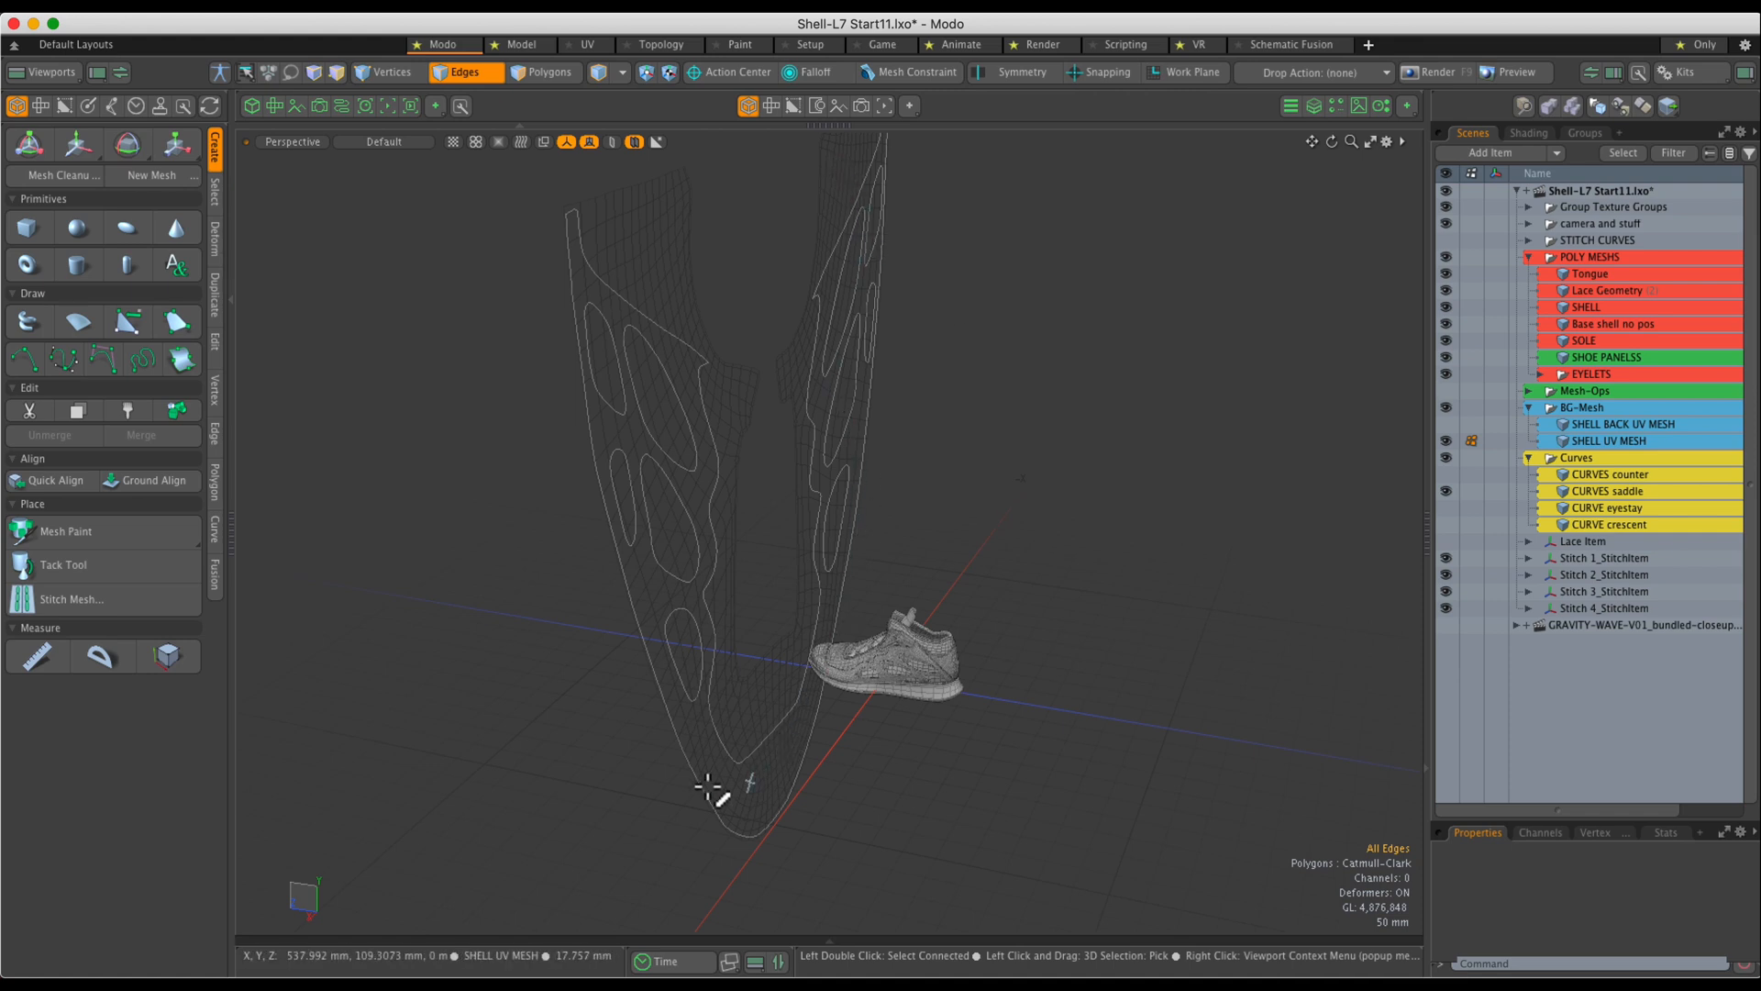
{"action": "left_click_drag", "start_coordinate": [827, 507], "coordinate": [914, 573], "text": "ctrl+alt"}
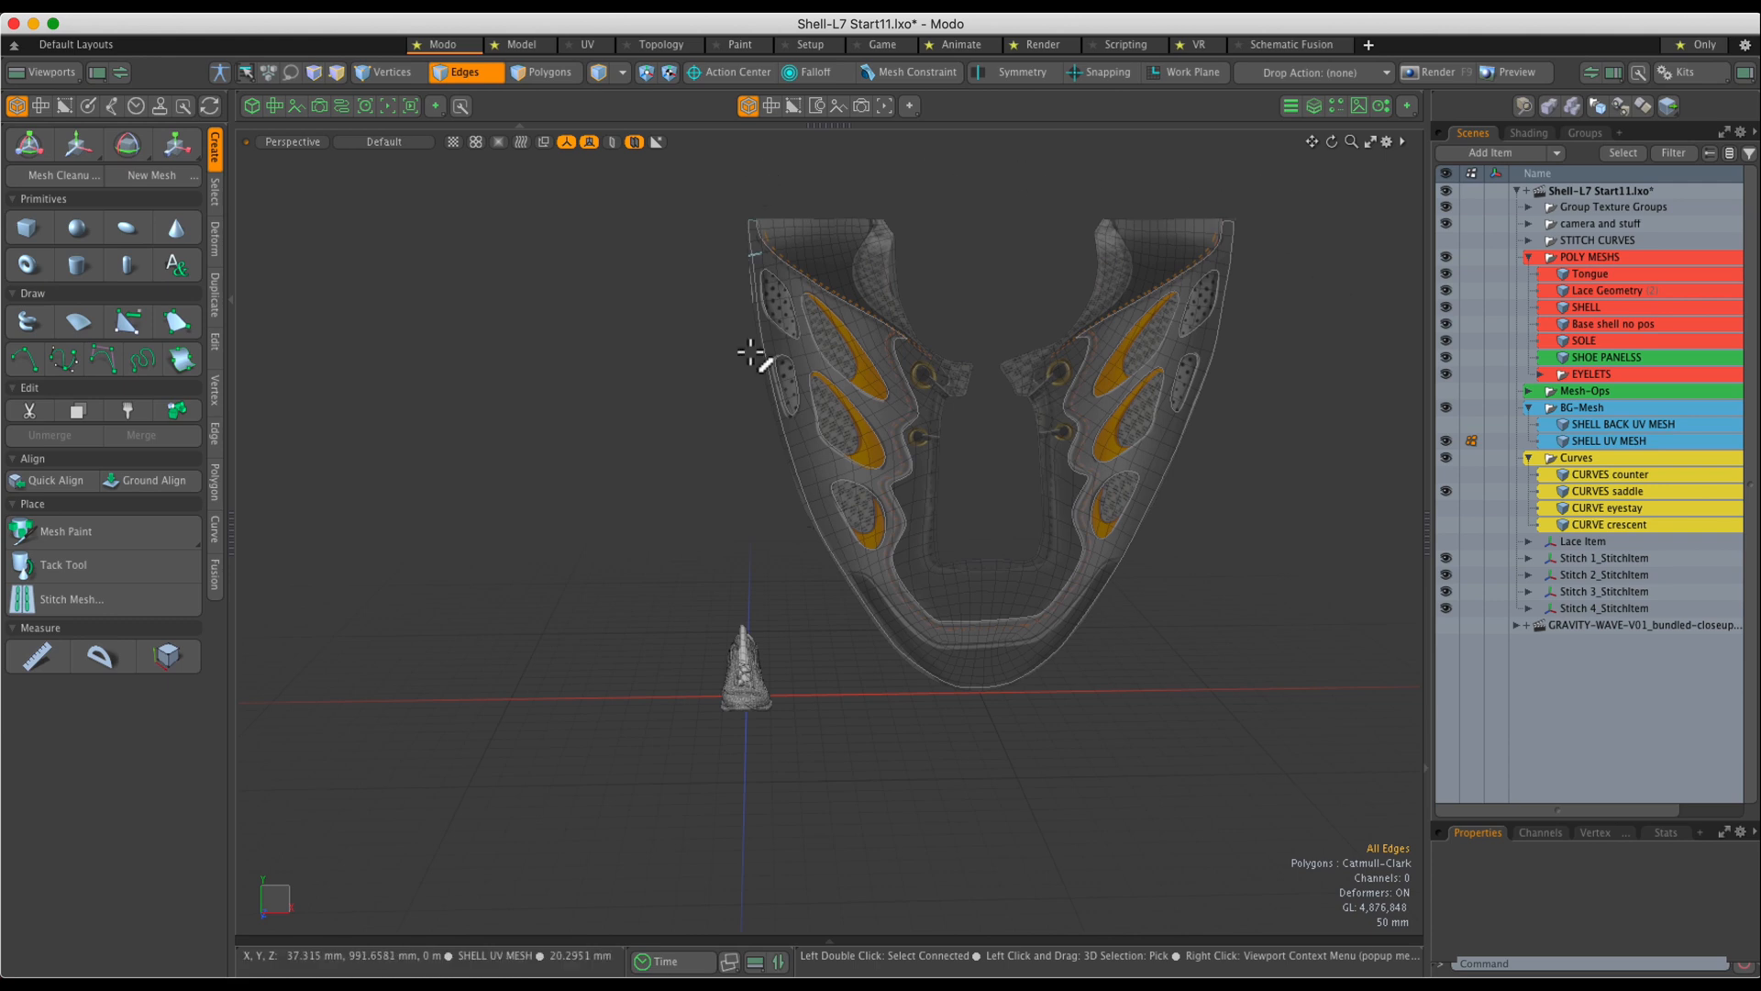
{"action": "left_click_drag", "start_coordinate": [971, 499], "coordinate": [1017, 514], "text": "ctrl+alt"}
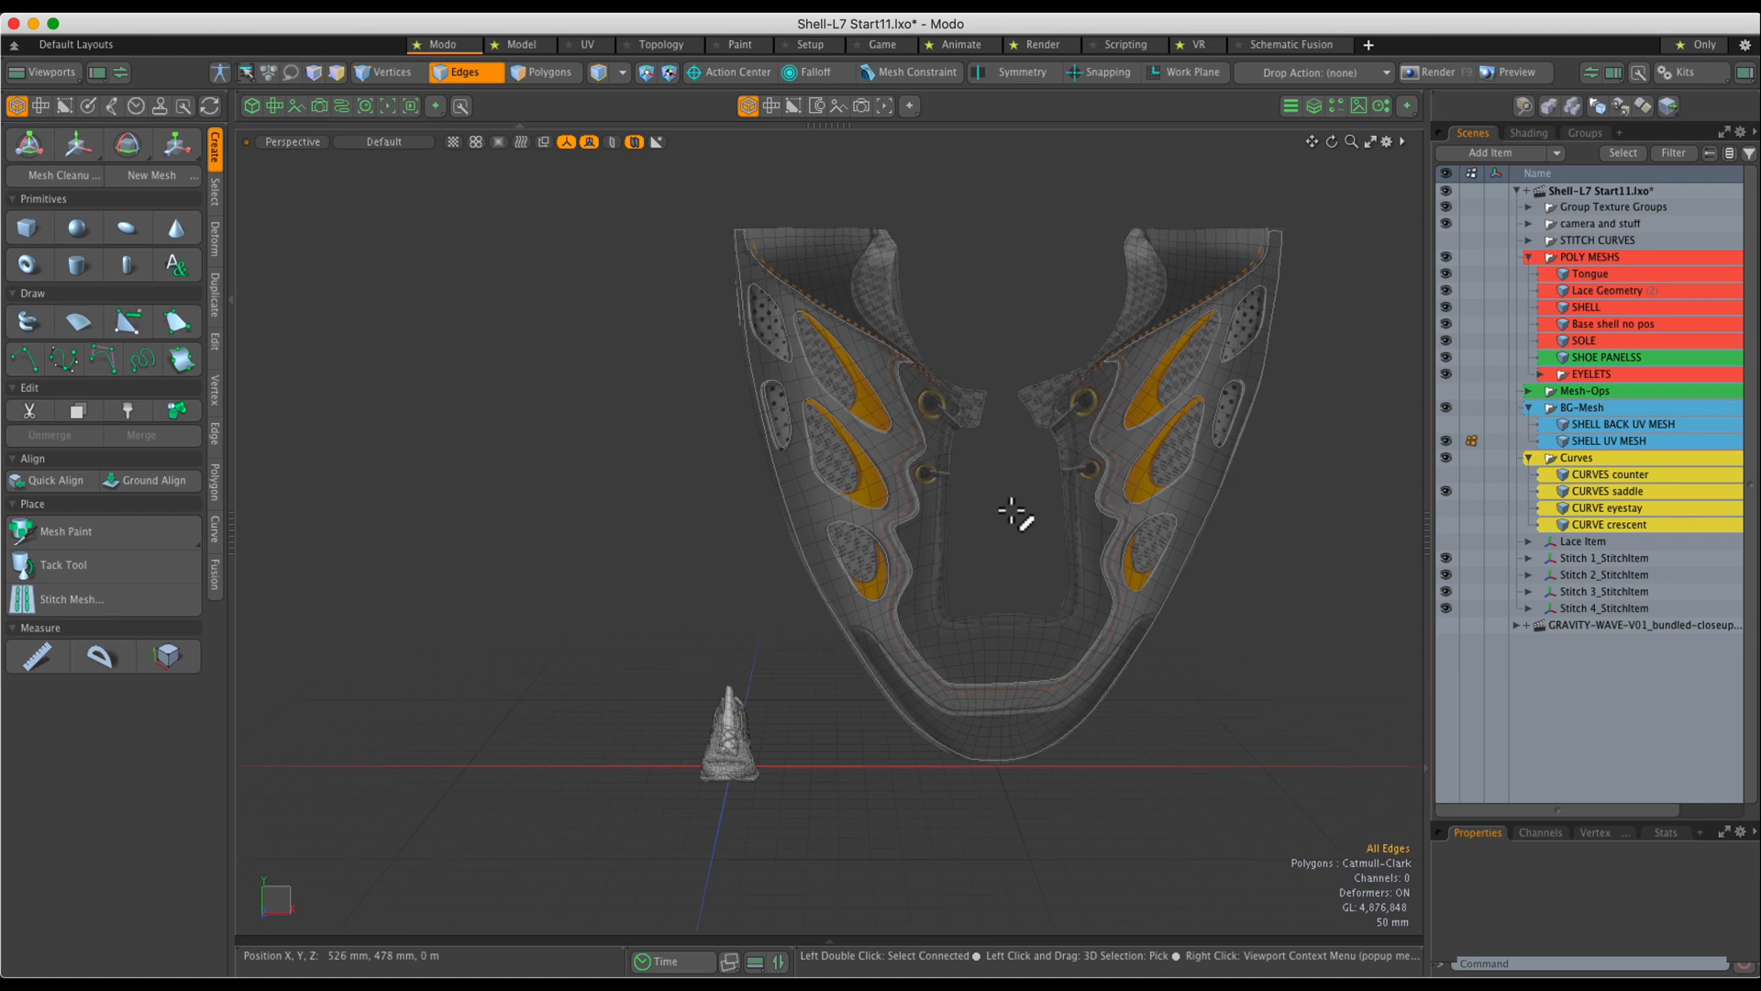
Hide the Curves and BG-Mesh groups so that only the shoe model is displayed.
{"action": "left_click", "coordinate": [1447, 456]}
{"action": "left_click", "coordinate": [1446, 407]}
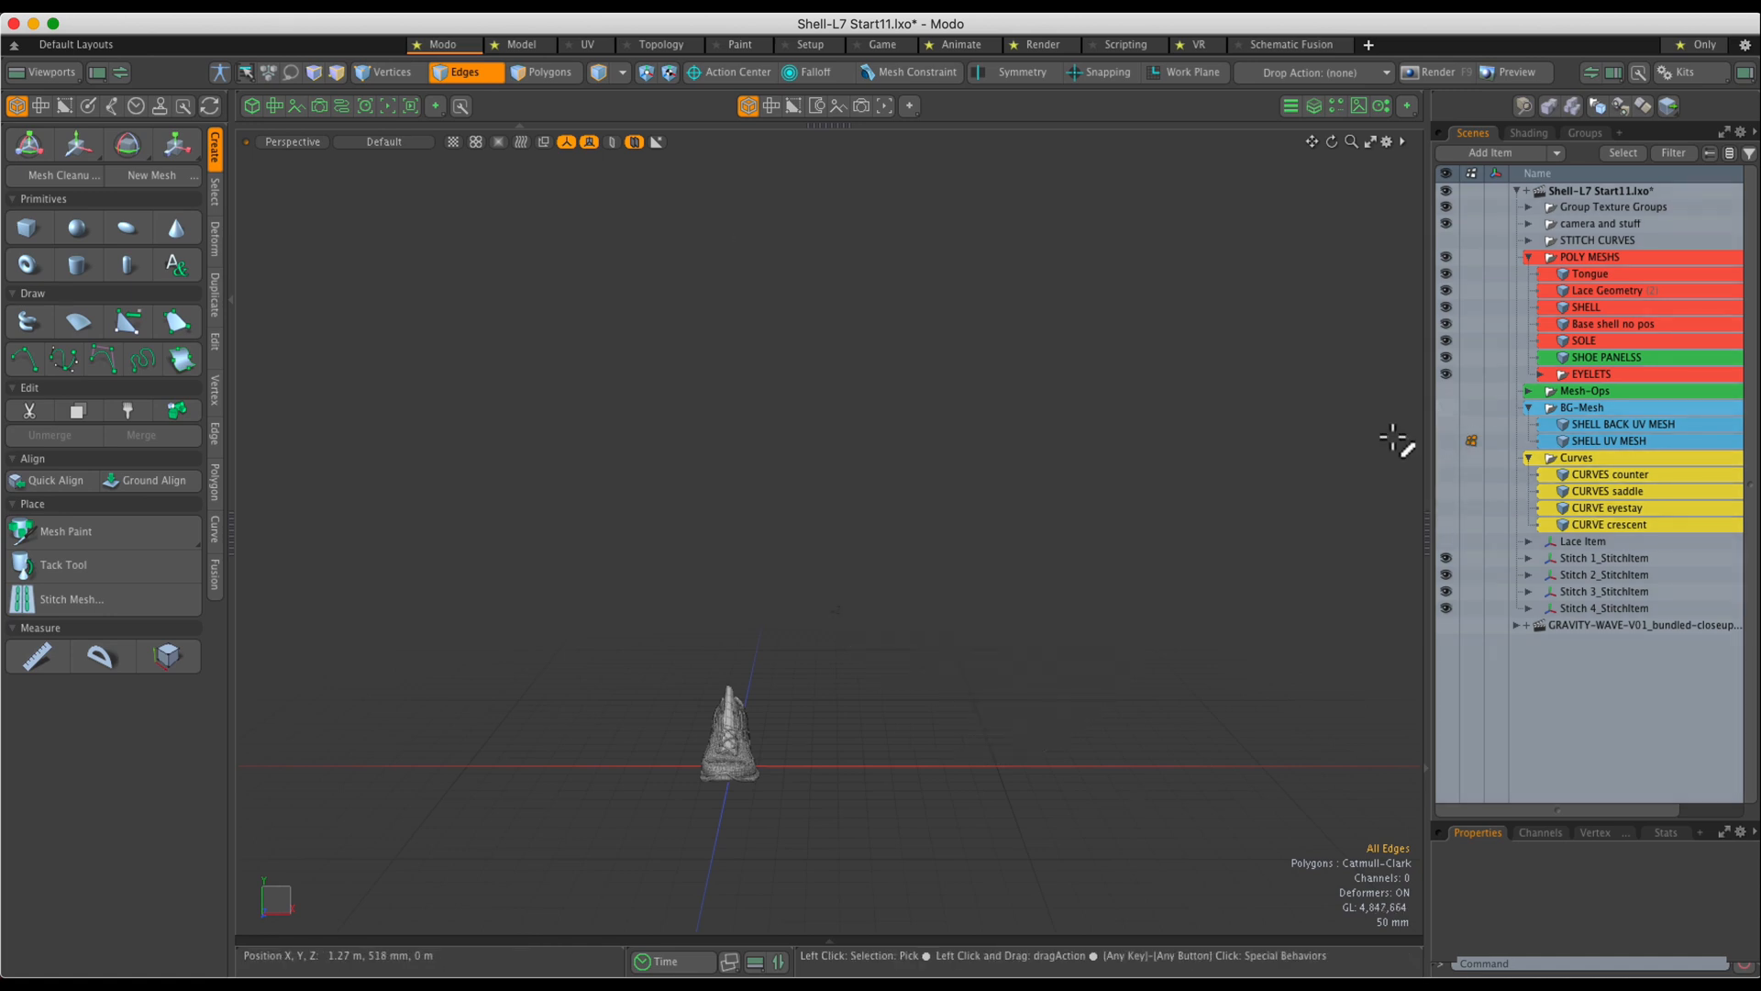
{"action": "left_click_drag", "start_coordinate": [932, 642], "coordinate": [982, 618], "text": "alt"}
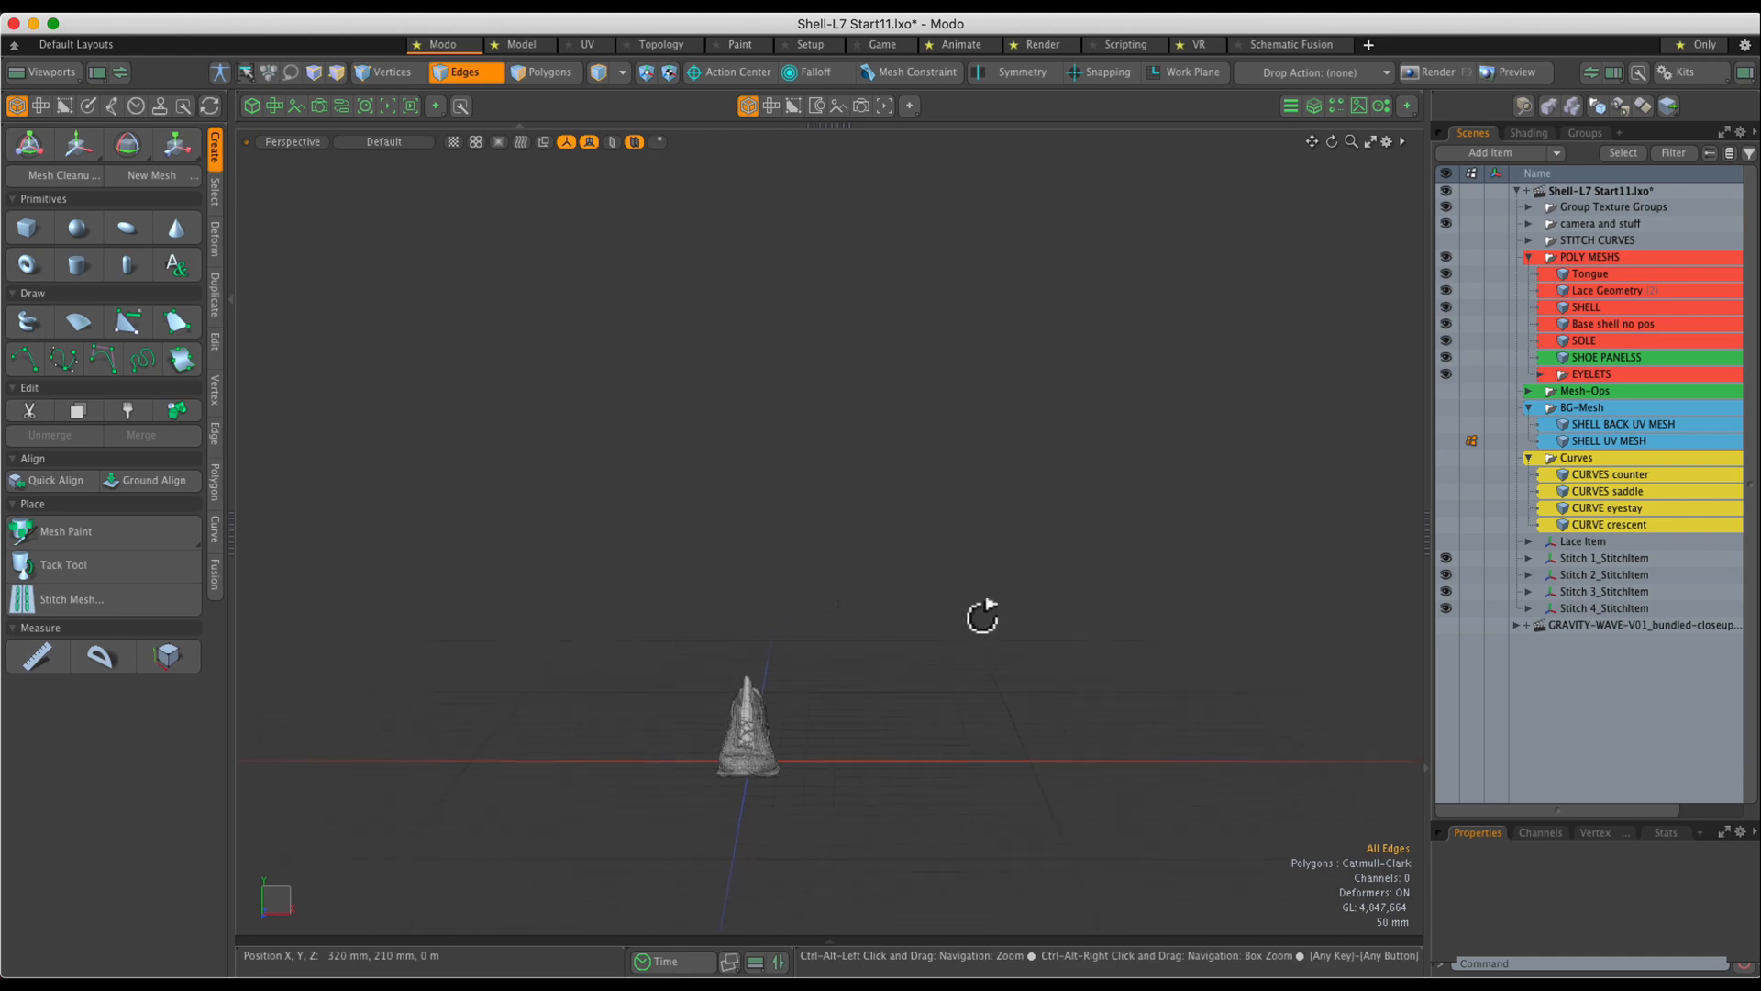
Add a Backdrop Item to the scene and frame it together with the shoe.
{"action": "left_click", "coordinate": [1557, 152]}
{"action": "left_click", "coordinate": [1557, 152]}
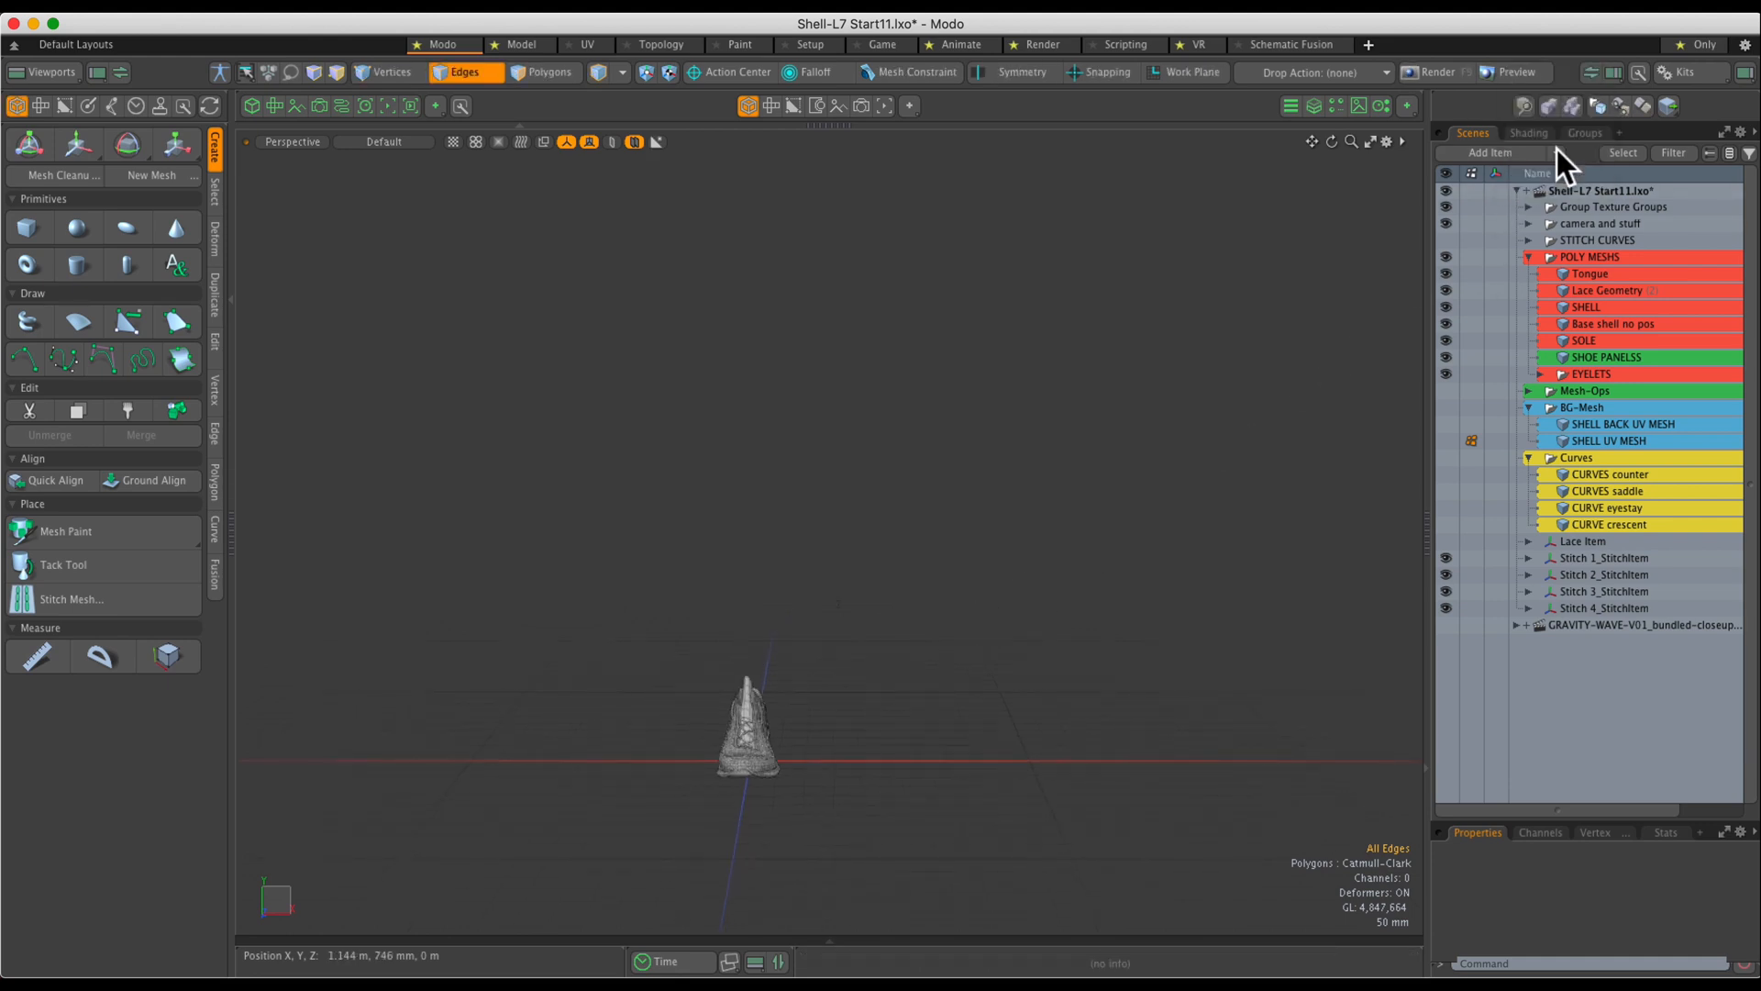
{"action": "left_click_drag", "start_coordinate": [1100, 503], "coordinate": [1038, 552], "text": "ctrl+alt"}
{"action": "left_click_drag", "start_coordinate": [959, 600], "coordinate": [927, 556], "text": "alt+shift"}
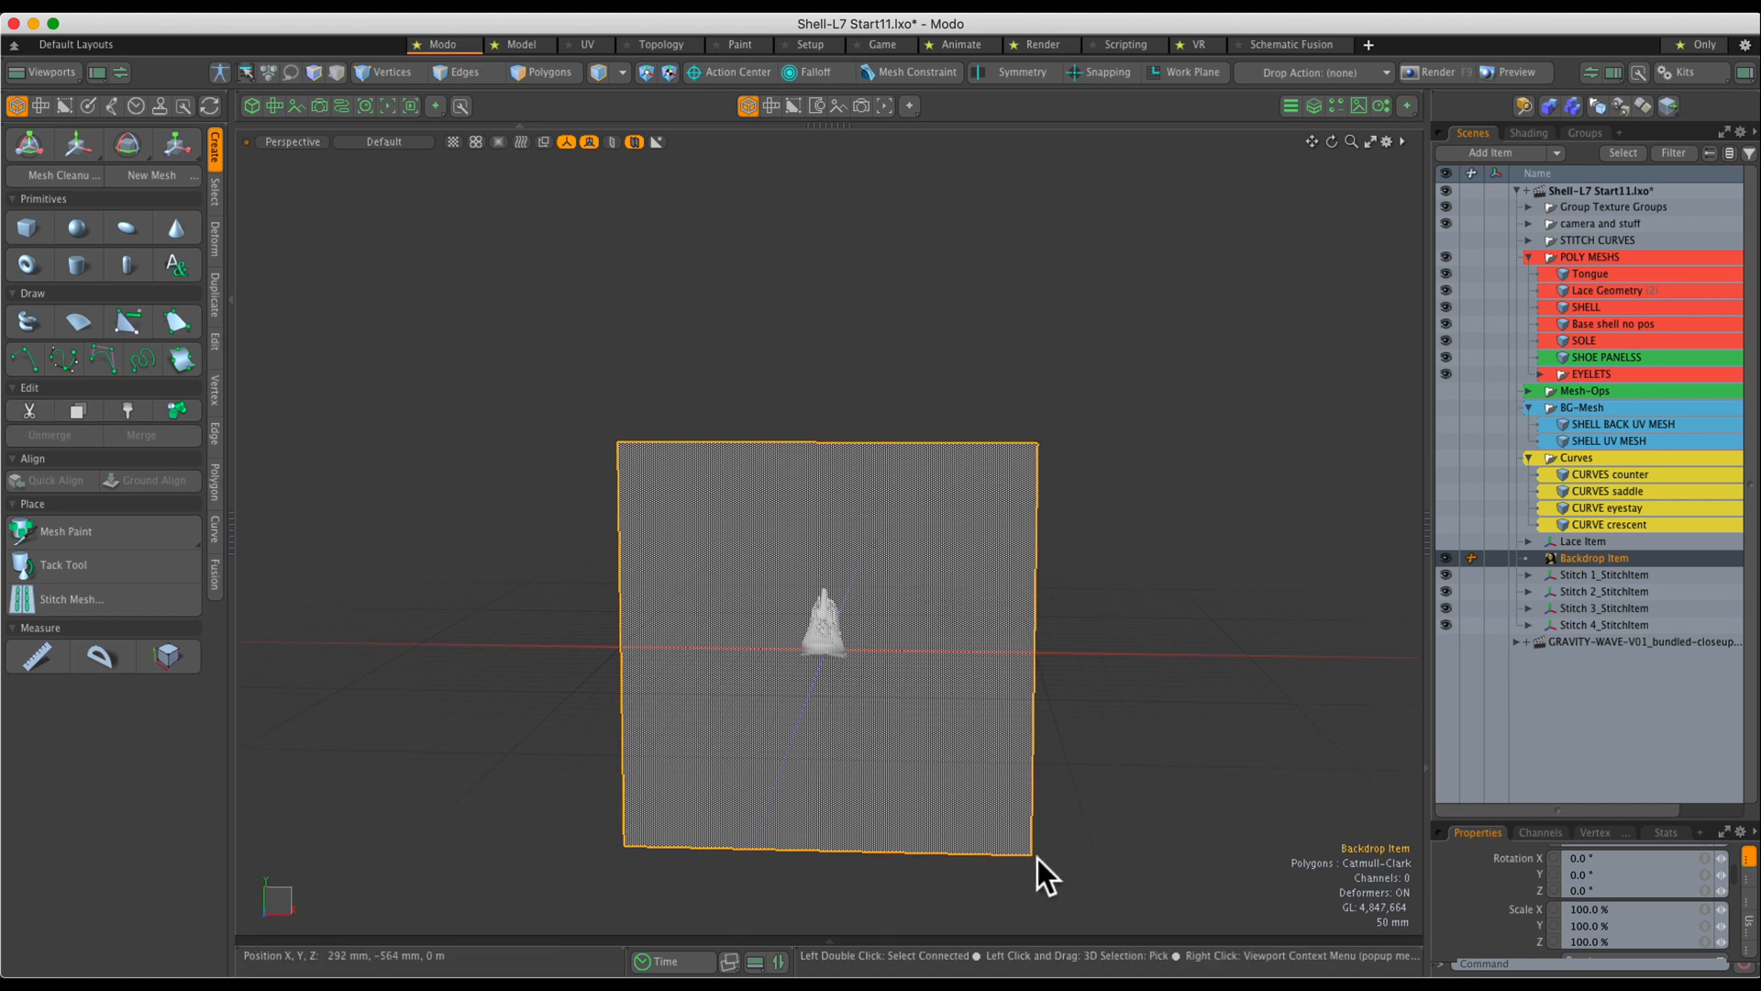
{"action": "left_click_drag", "start_coordinate": [1179, 523], "coordinate": [1143, 550], "text": "ctrl+alt"}
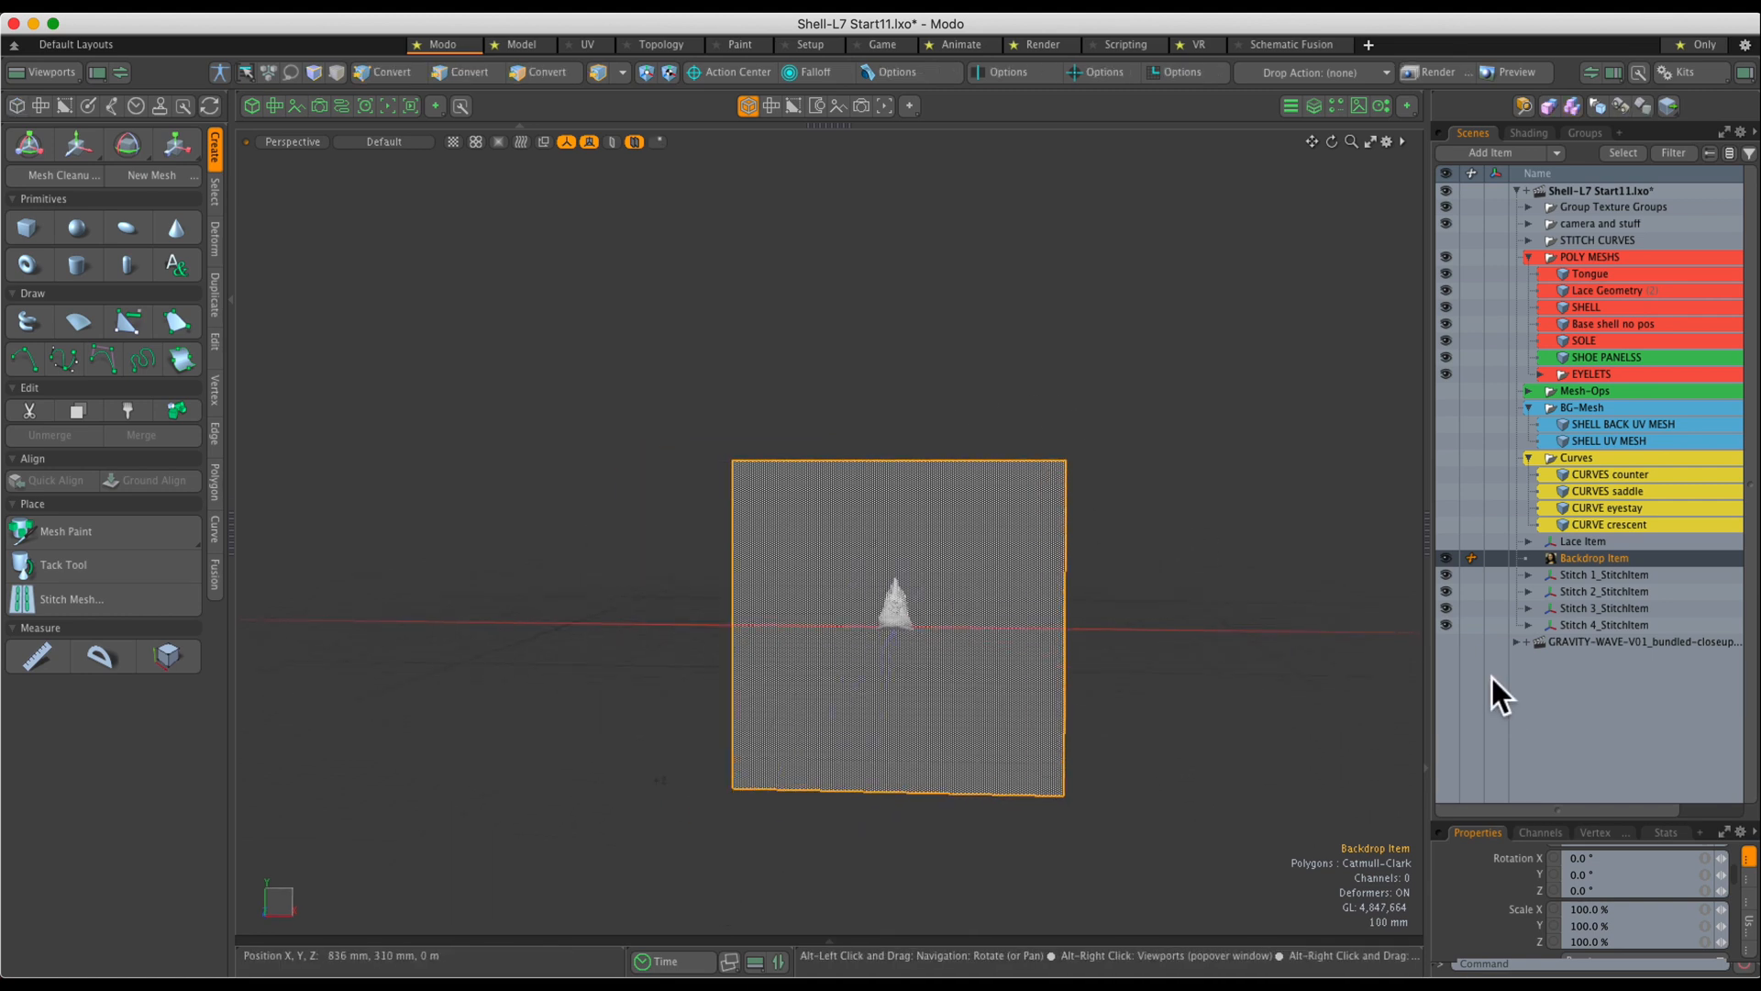
Enlarge the item's properties area and set the backdrop's Position X and Position Y to 0.5 m each.
{"action": "left_click_drag", "start_coordinate": [1619, 813], "coordinate": [1605, 624]}
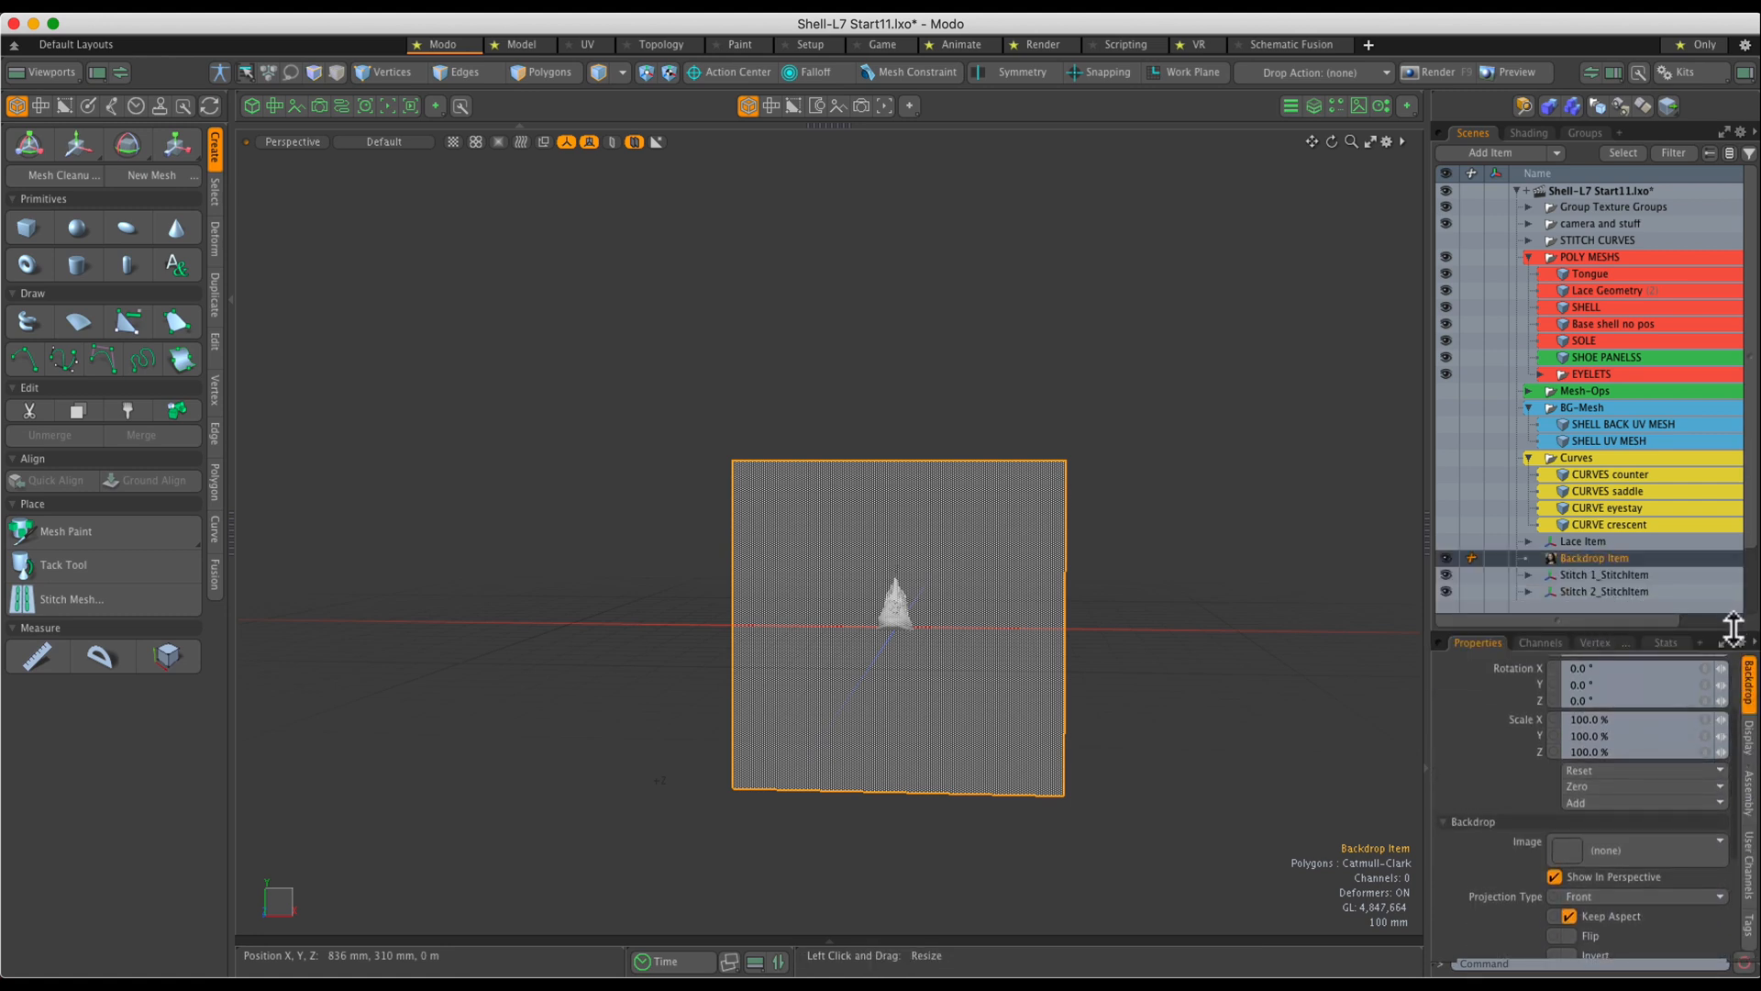
{"action": "left_click_drag", "start_coordinate": [1731, 633], "coordinate": [1559, 470]}
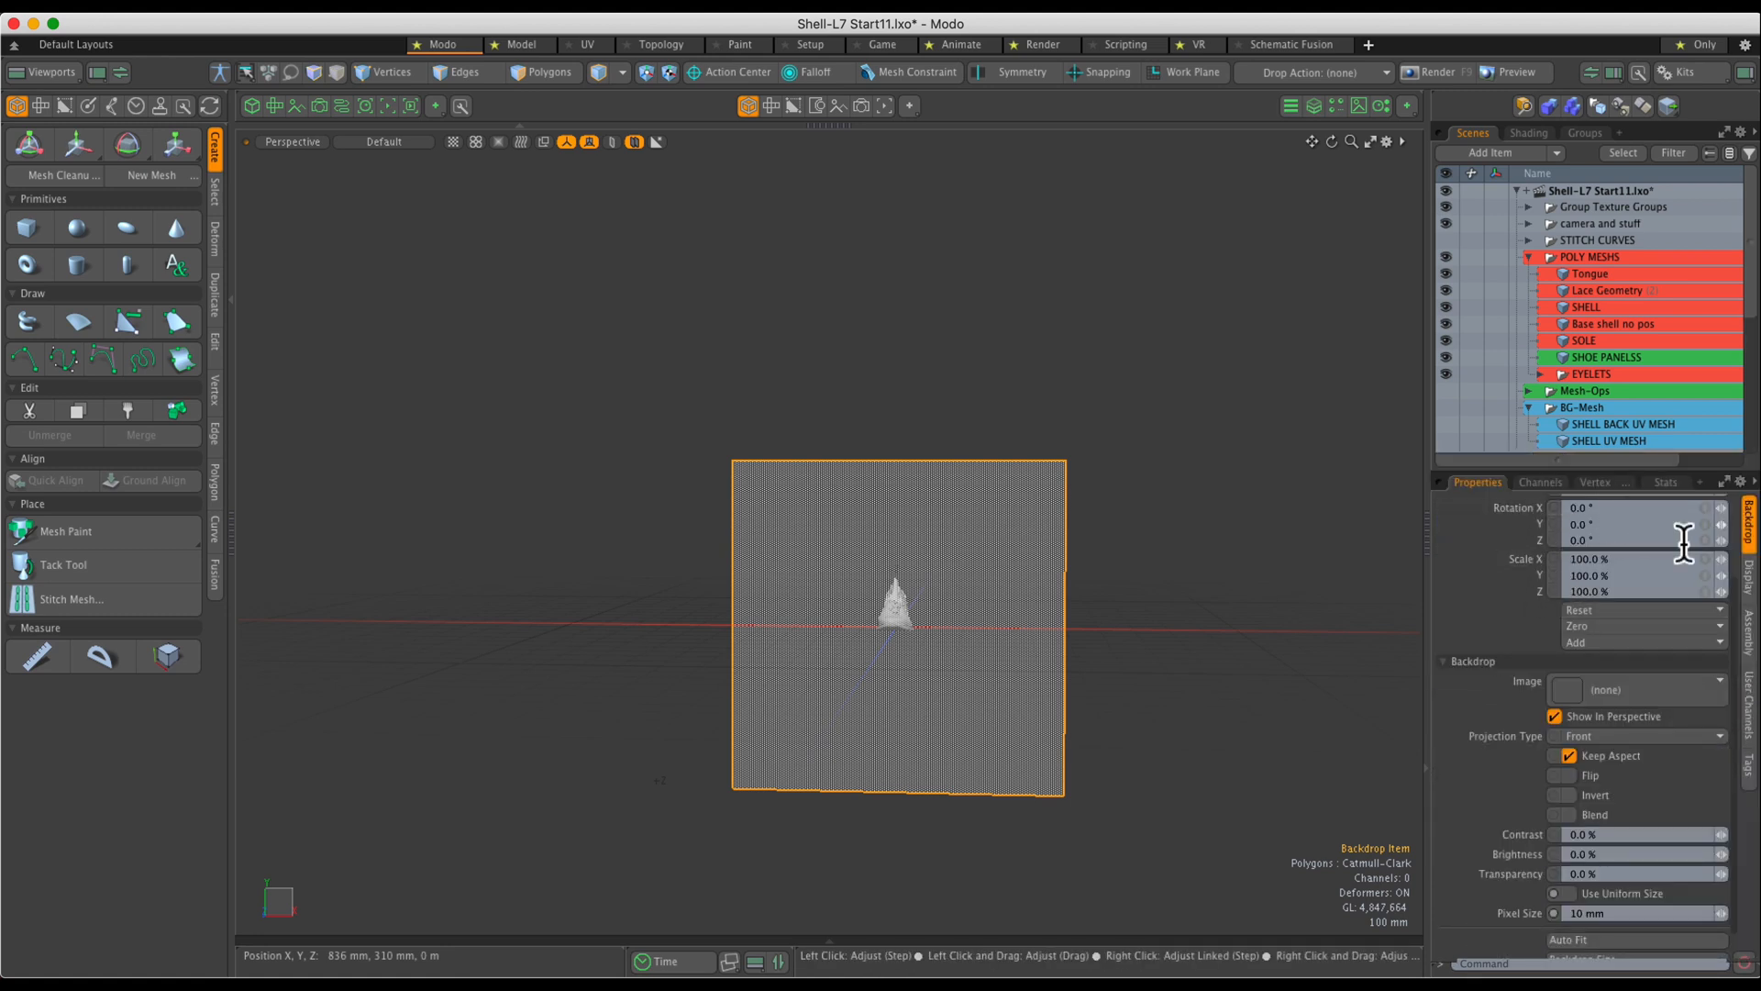
{"action": "scroll", "coordinate": [1696, 578], "scroll_direction": "up", "scroll_amount": 2}
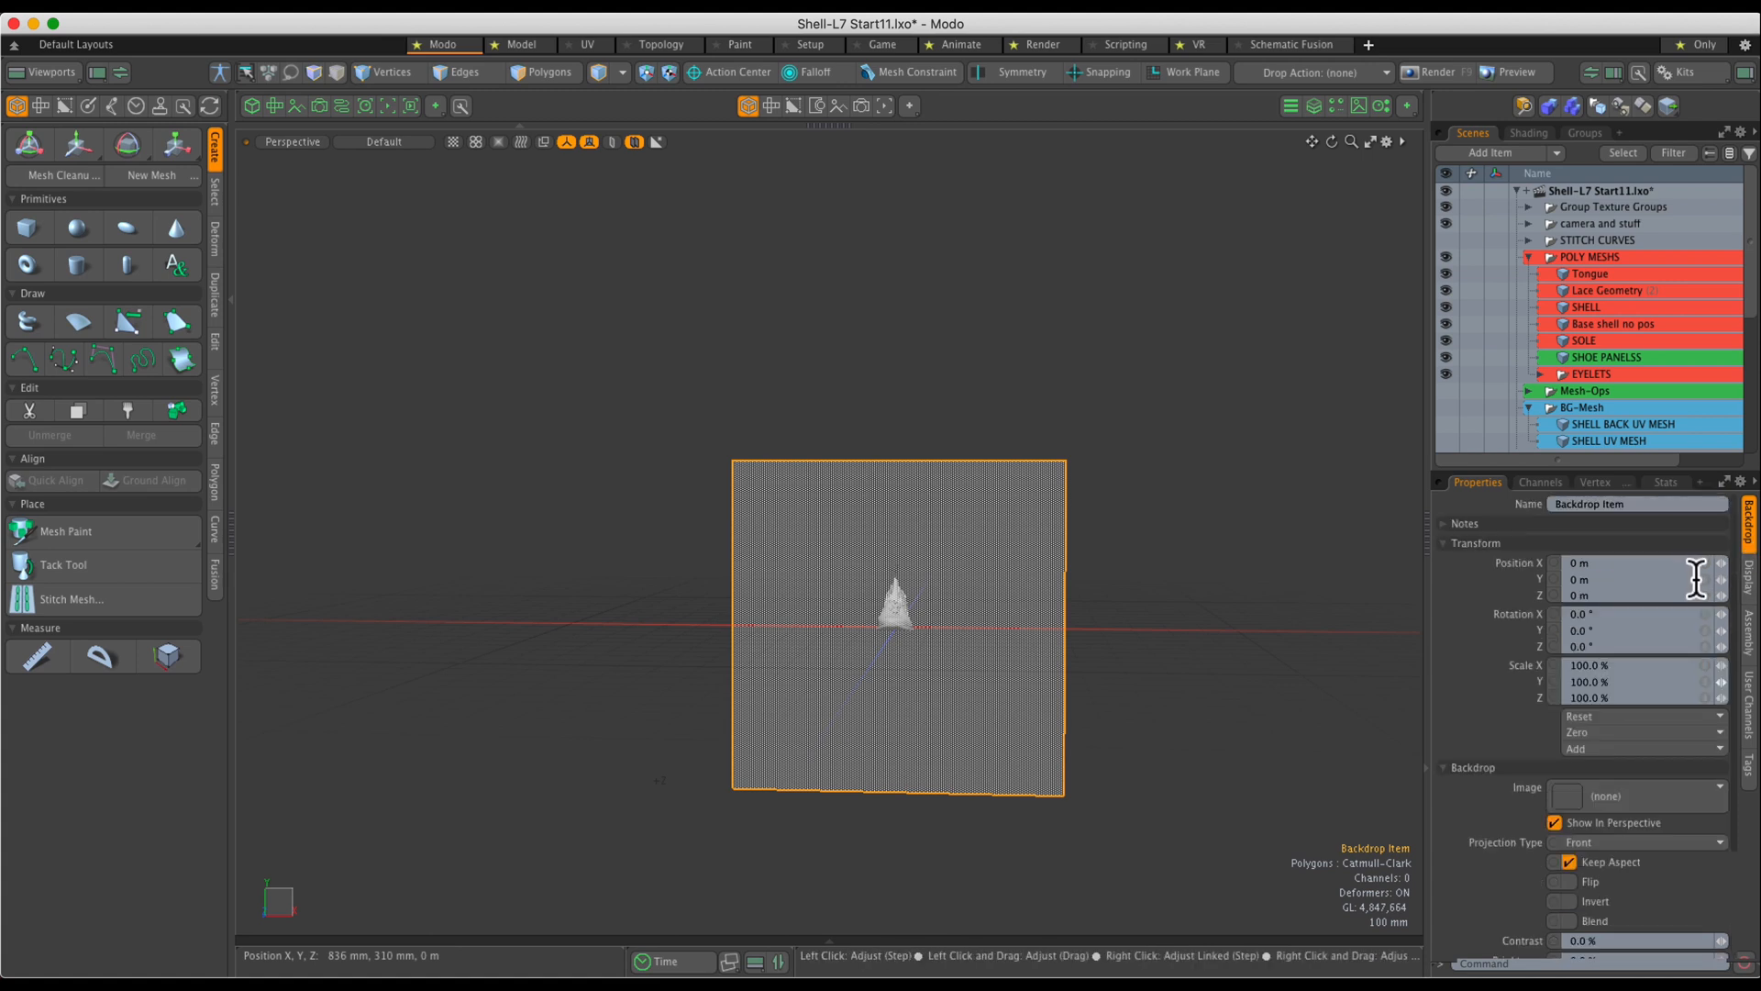
{"action": "left_click", "coordinate": [1624, 562]}
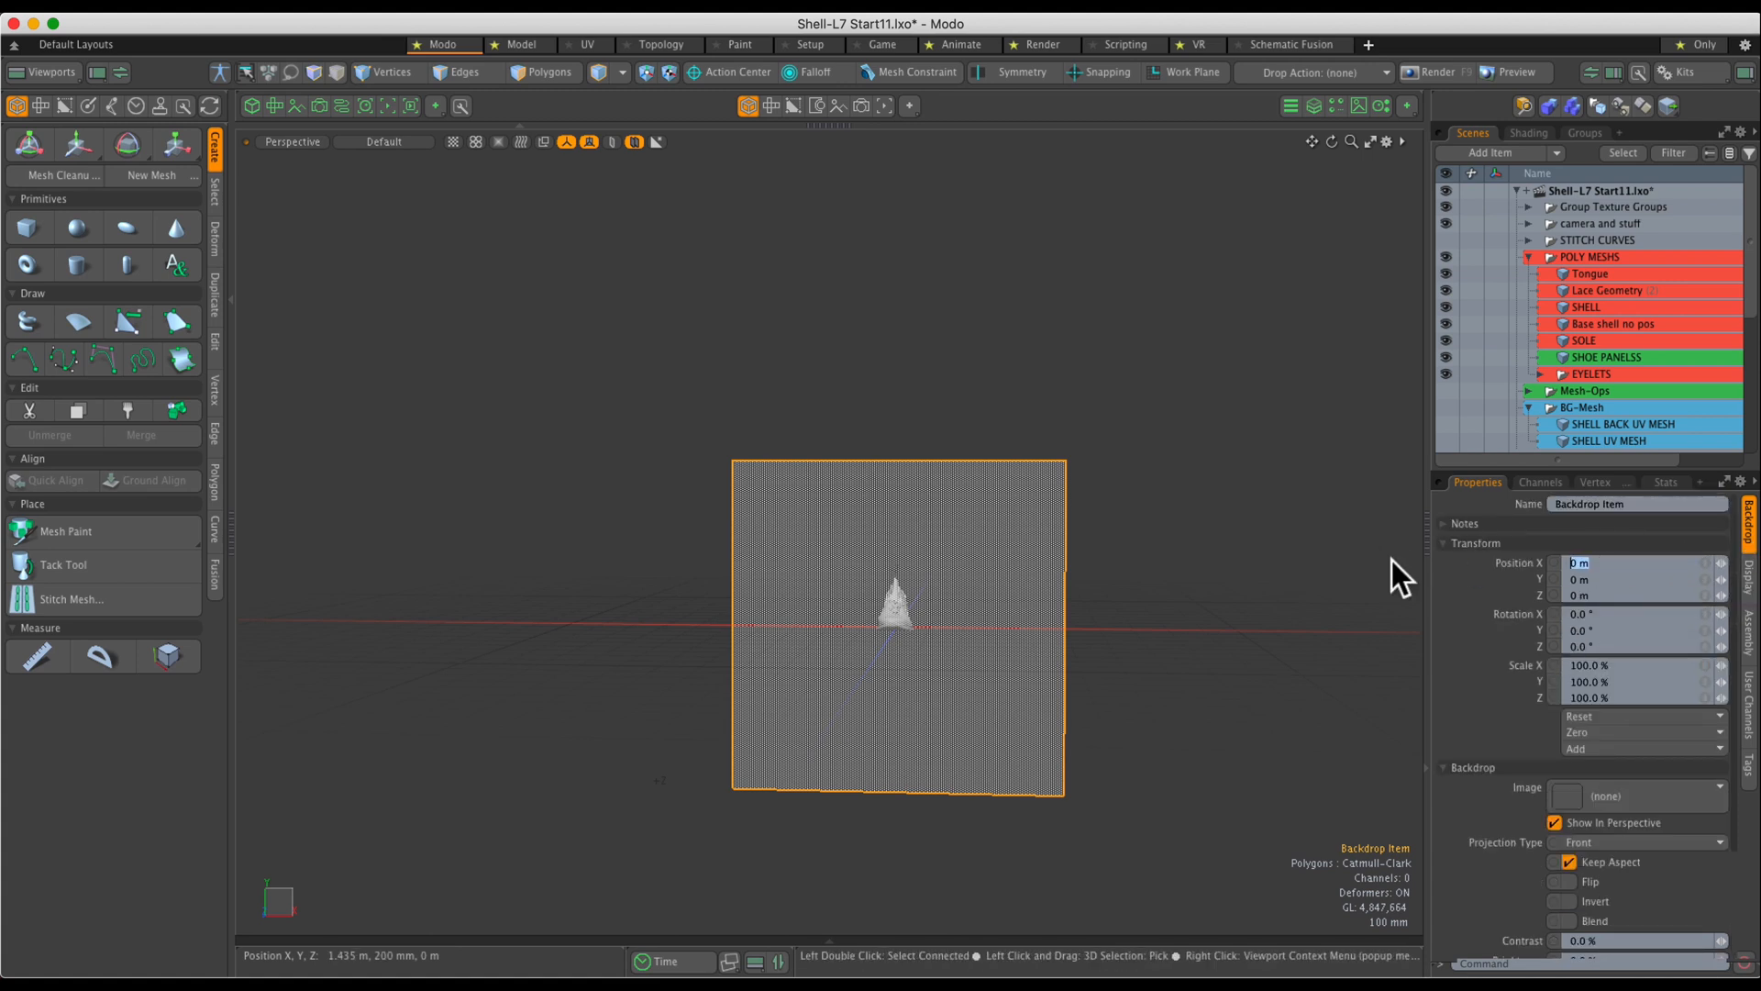
{"action": "type", "text": "0.5"}
{"action": "key", "text": "Return"}
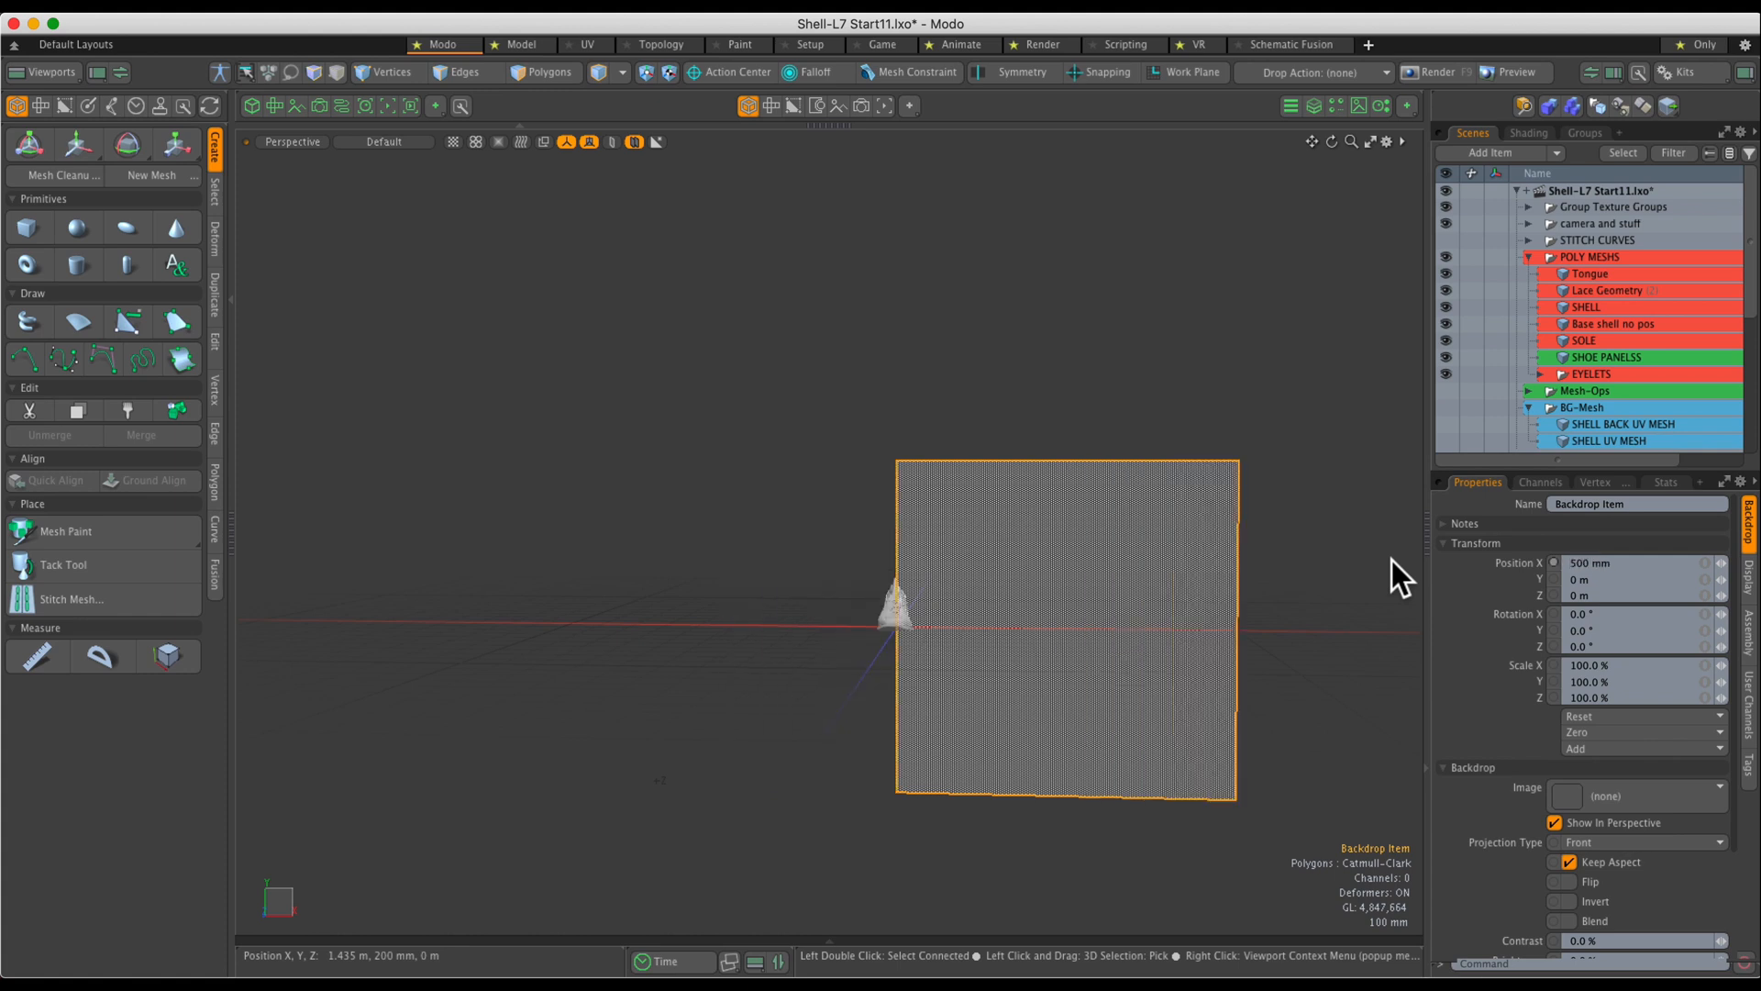
{"action": "left_click", "coordinate": [1596, 578]}
{"action": "type", "text": ".5"}
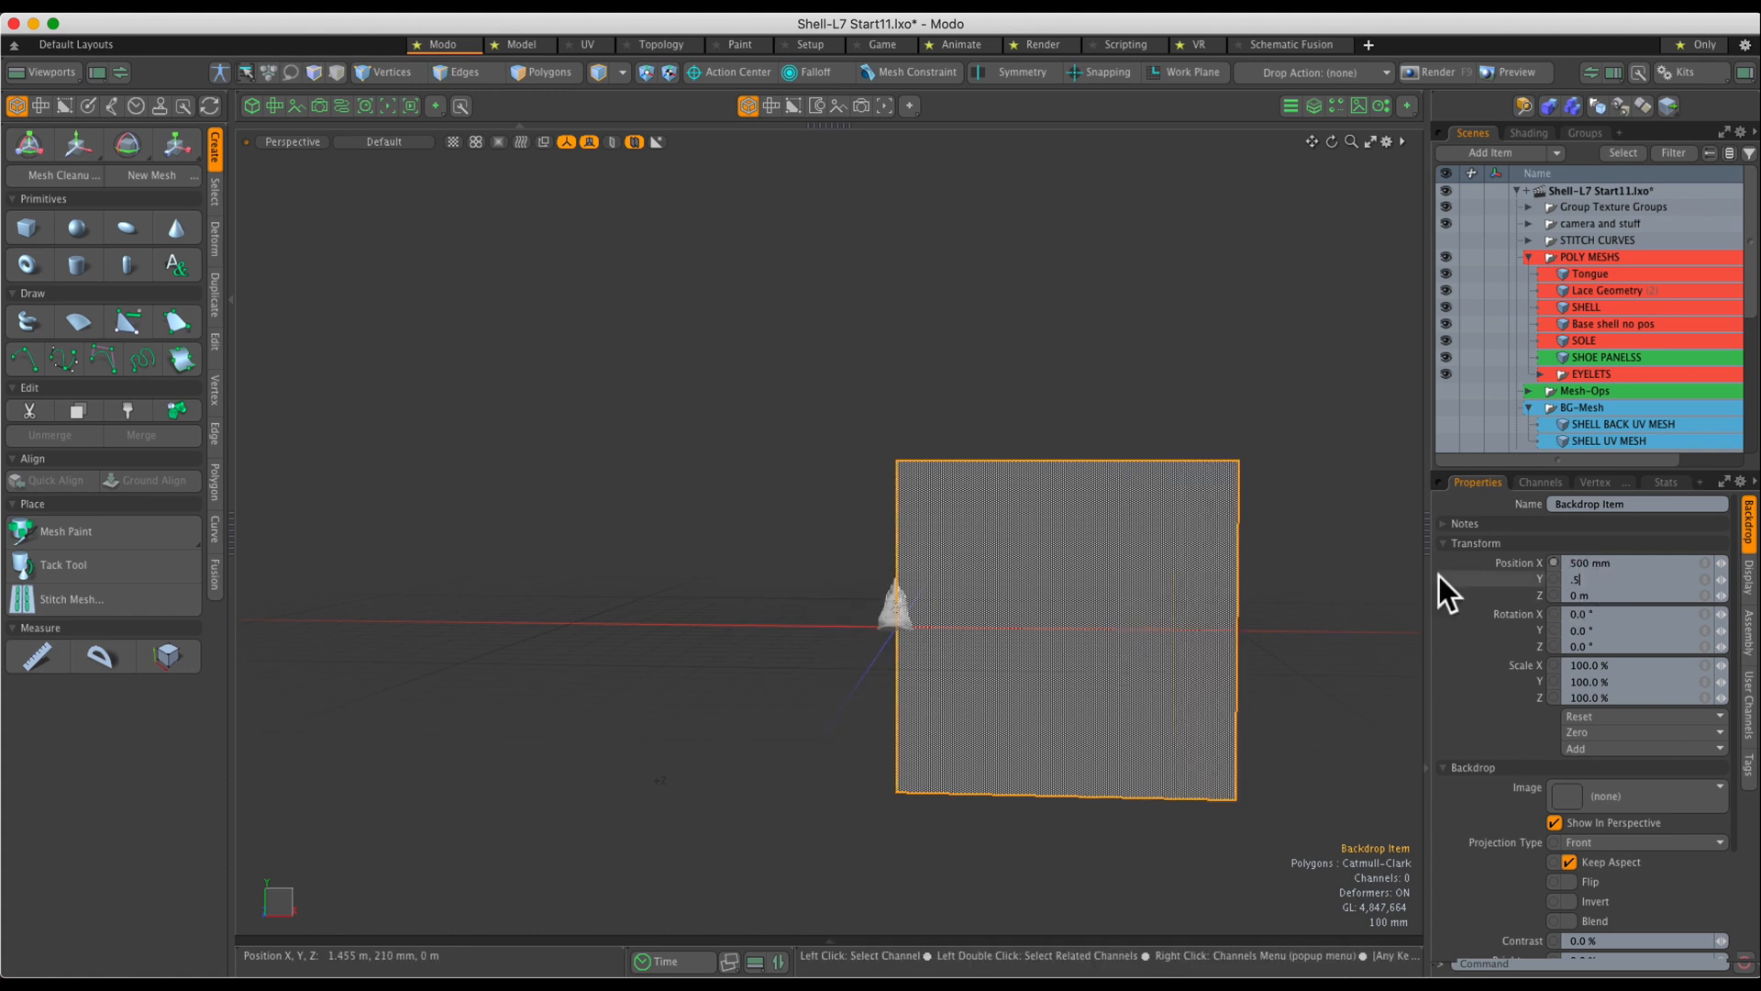
{"action": "type", "text": "m"}
{"action": "key", "text": "Return"}
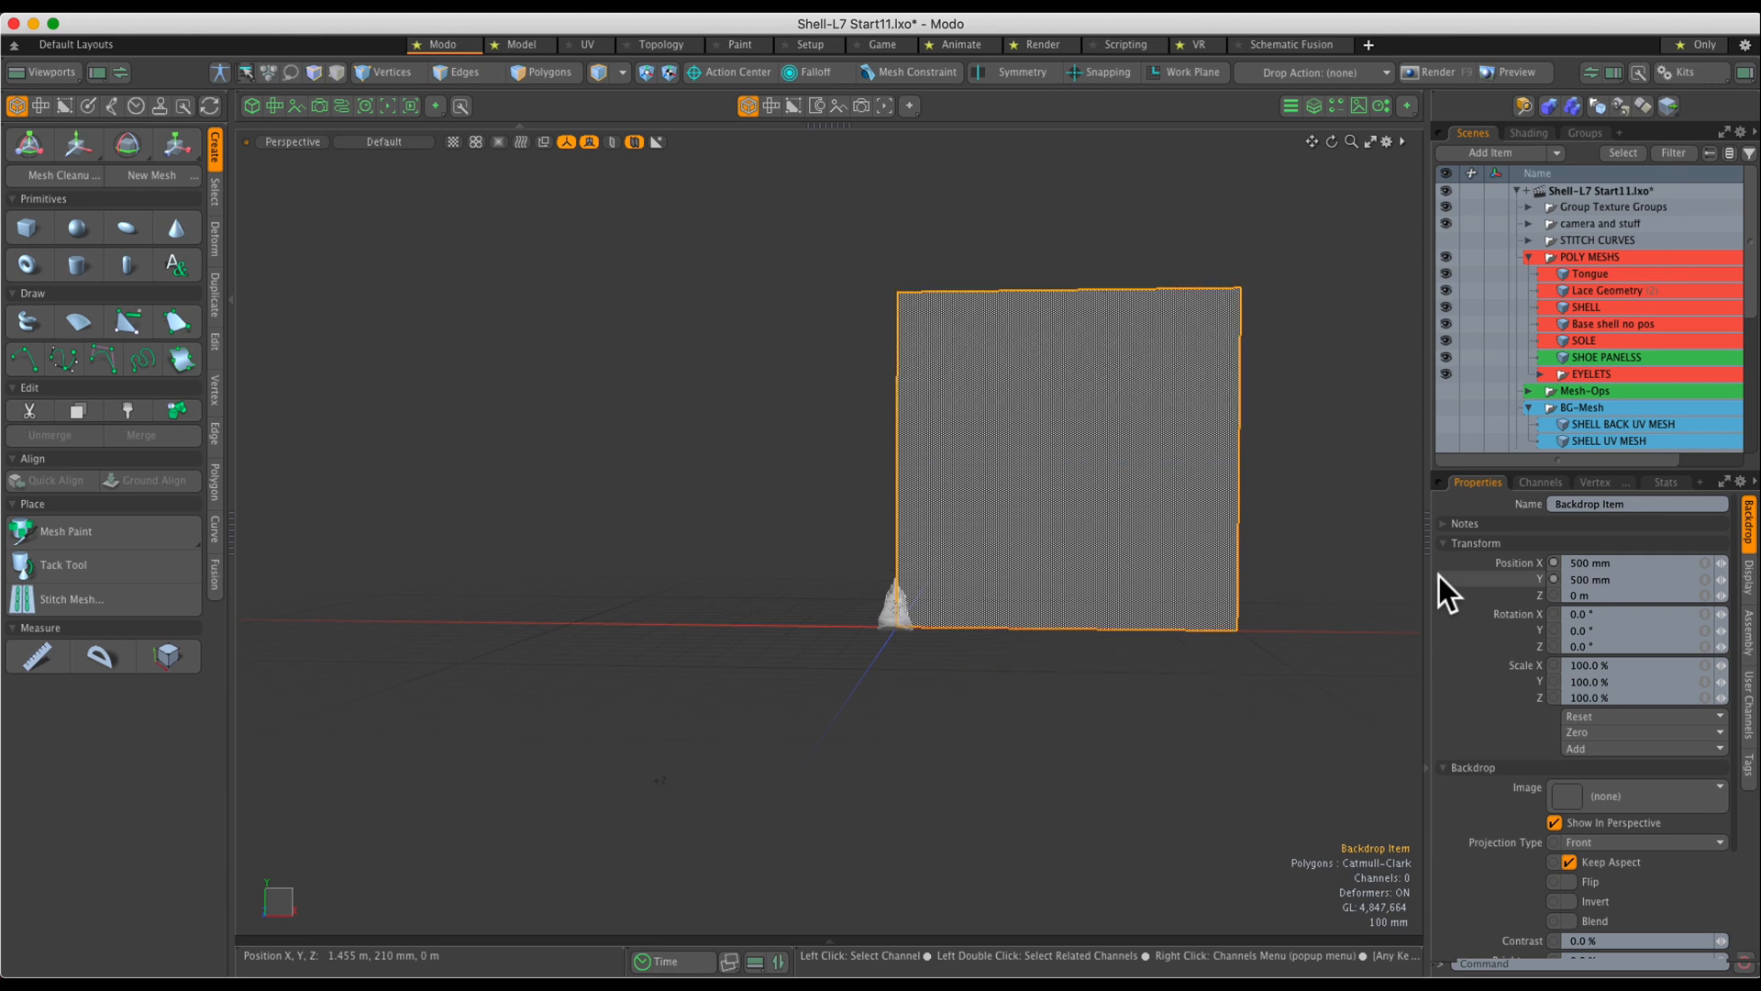
Assign the Shoe UV L7-3e clip as the backdrop's image and enable Use Uniform Size.
{"action": "left_click_drag", "start_coordinate": [1116, 588], "coordinate": [1159, 609], "text": "ctrl+alt"}
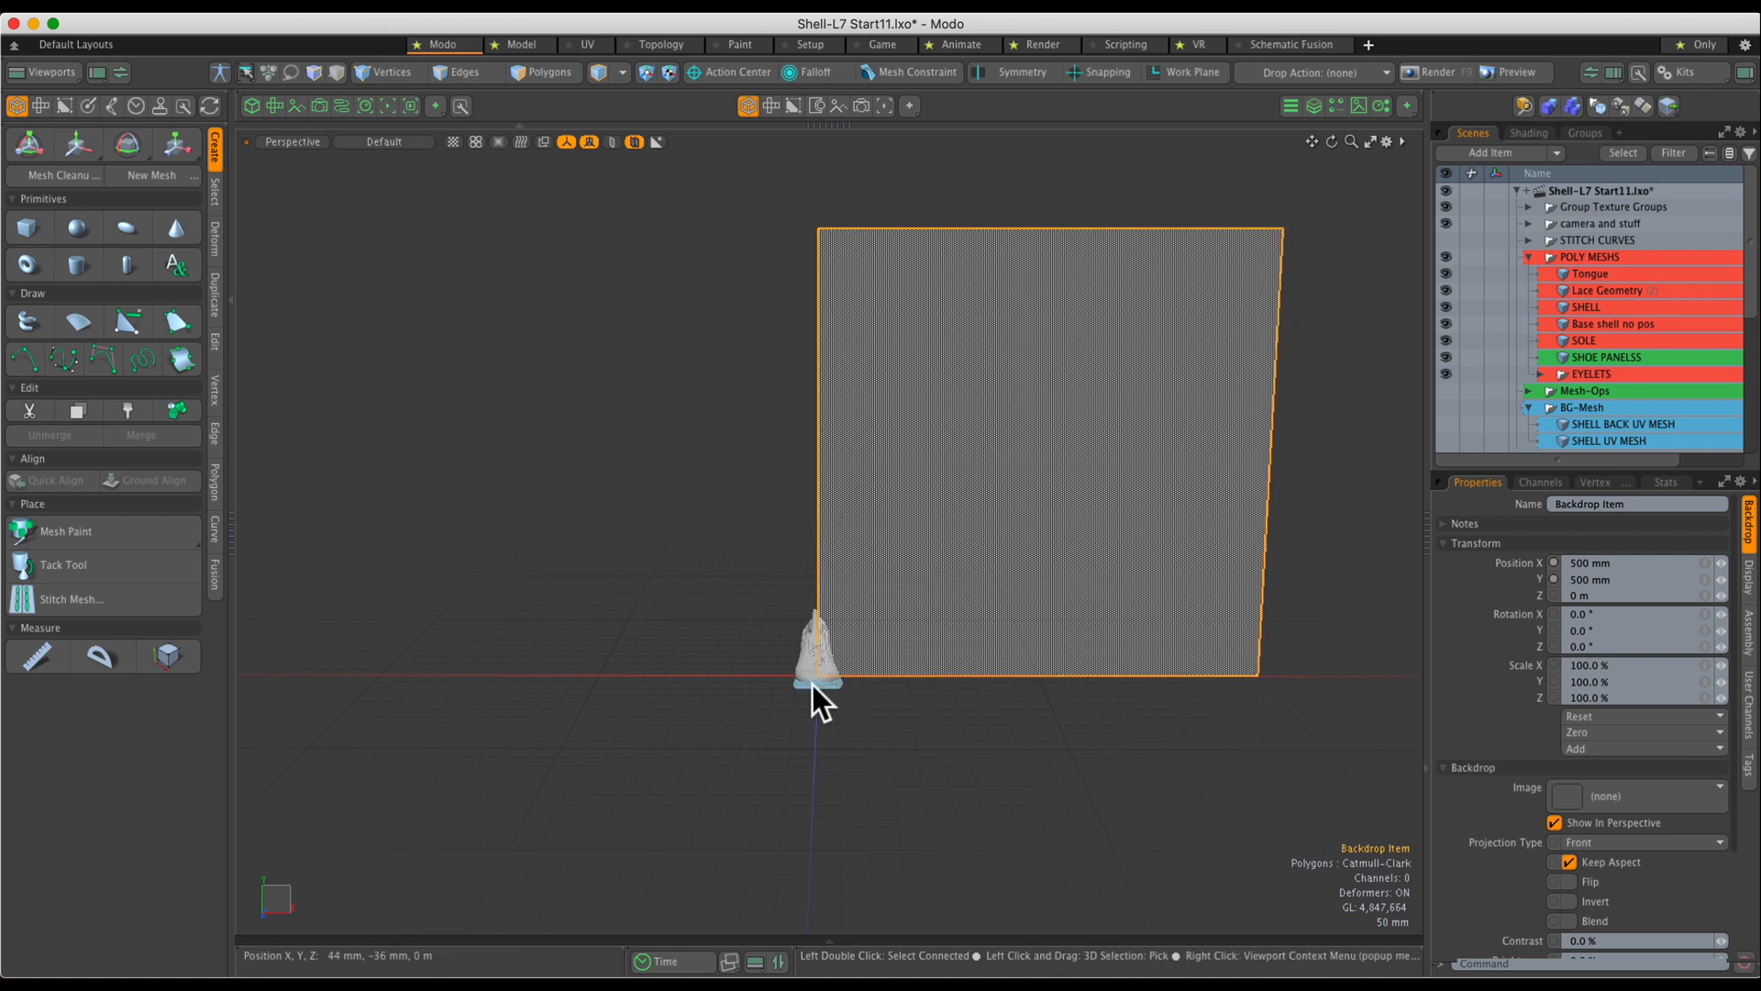
{"action": "left_click_drag", "start_coordinate": [1174, 332], "coordinate": [1361, 451], "text": "alt"}
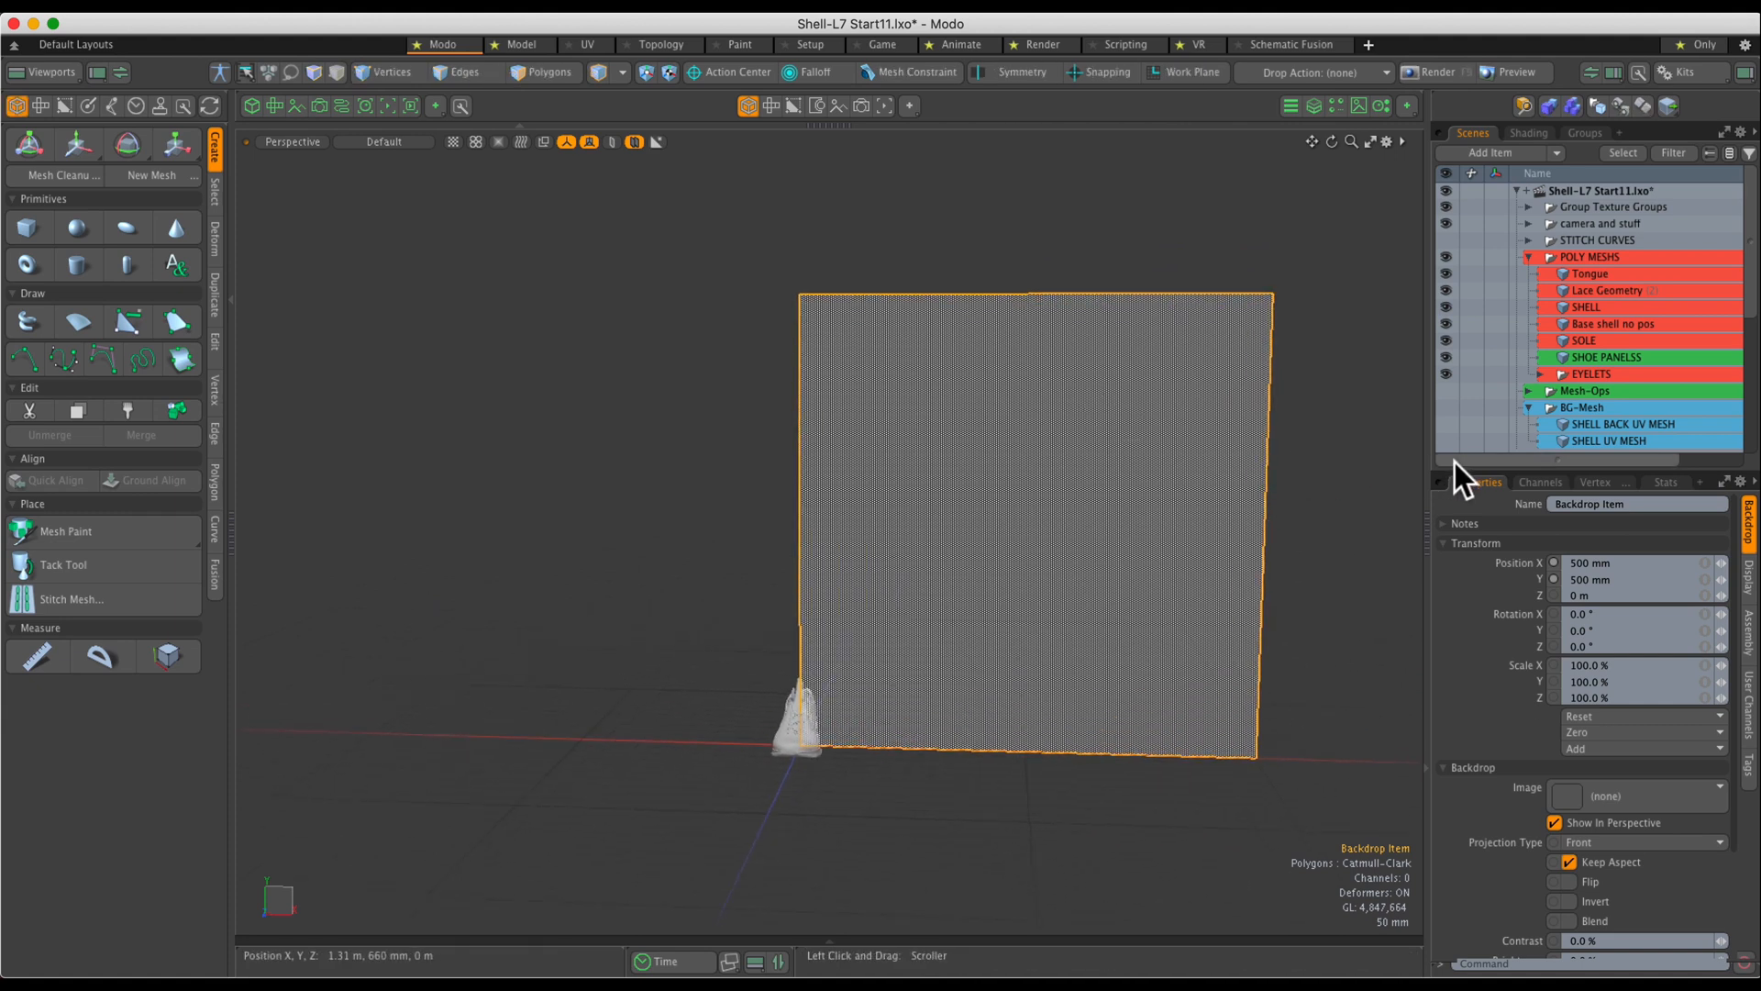
{"action": "left_click", "coordinate": [1605, 797]}
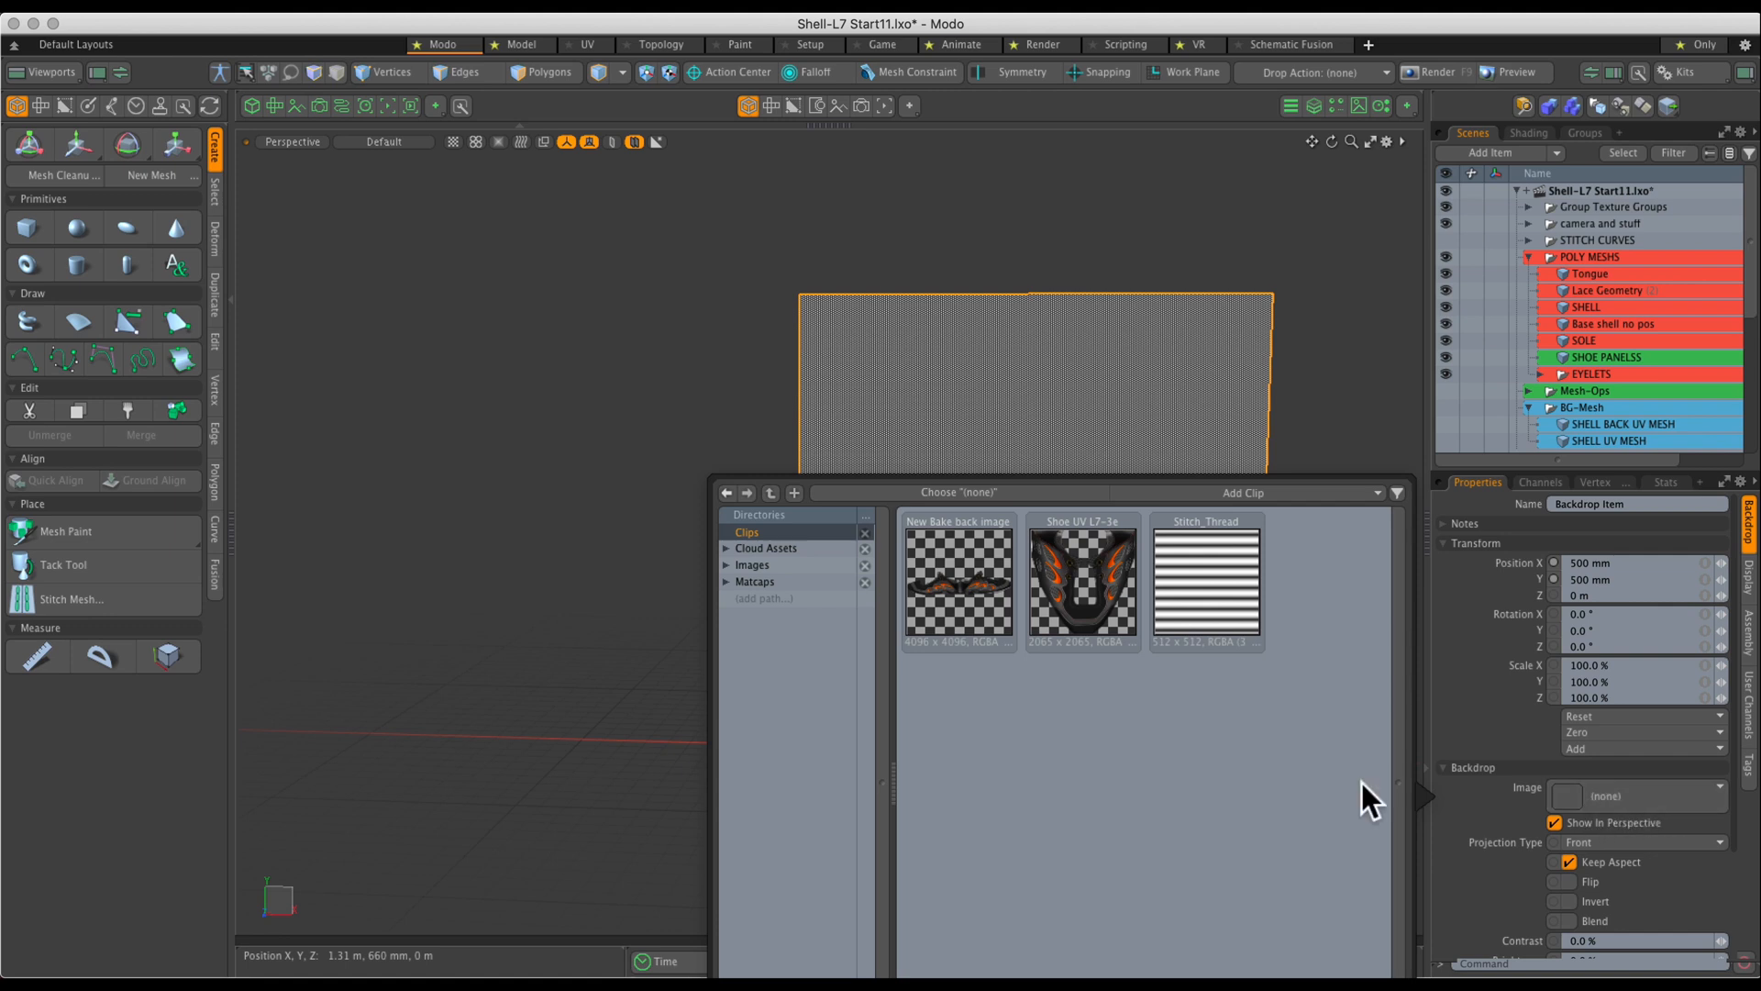
{"action": "left_click", "coordinate": [1088, 586]}
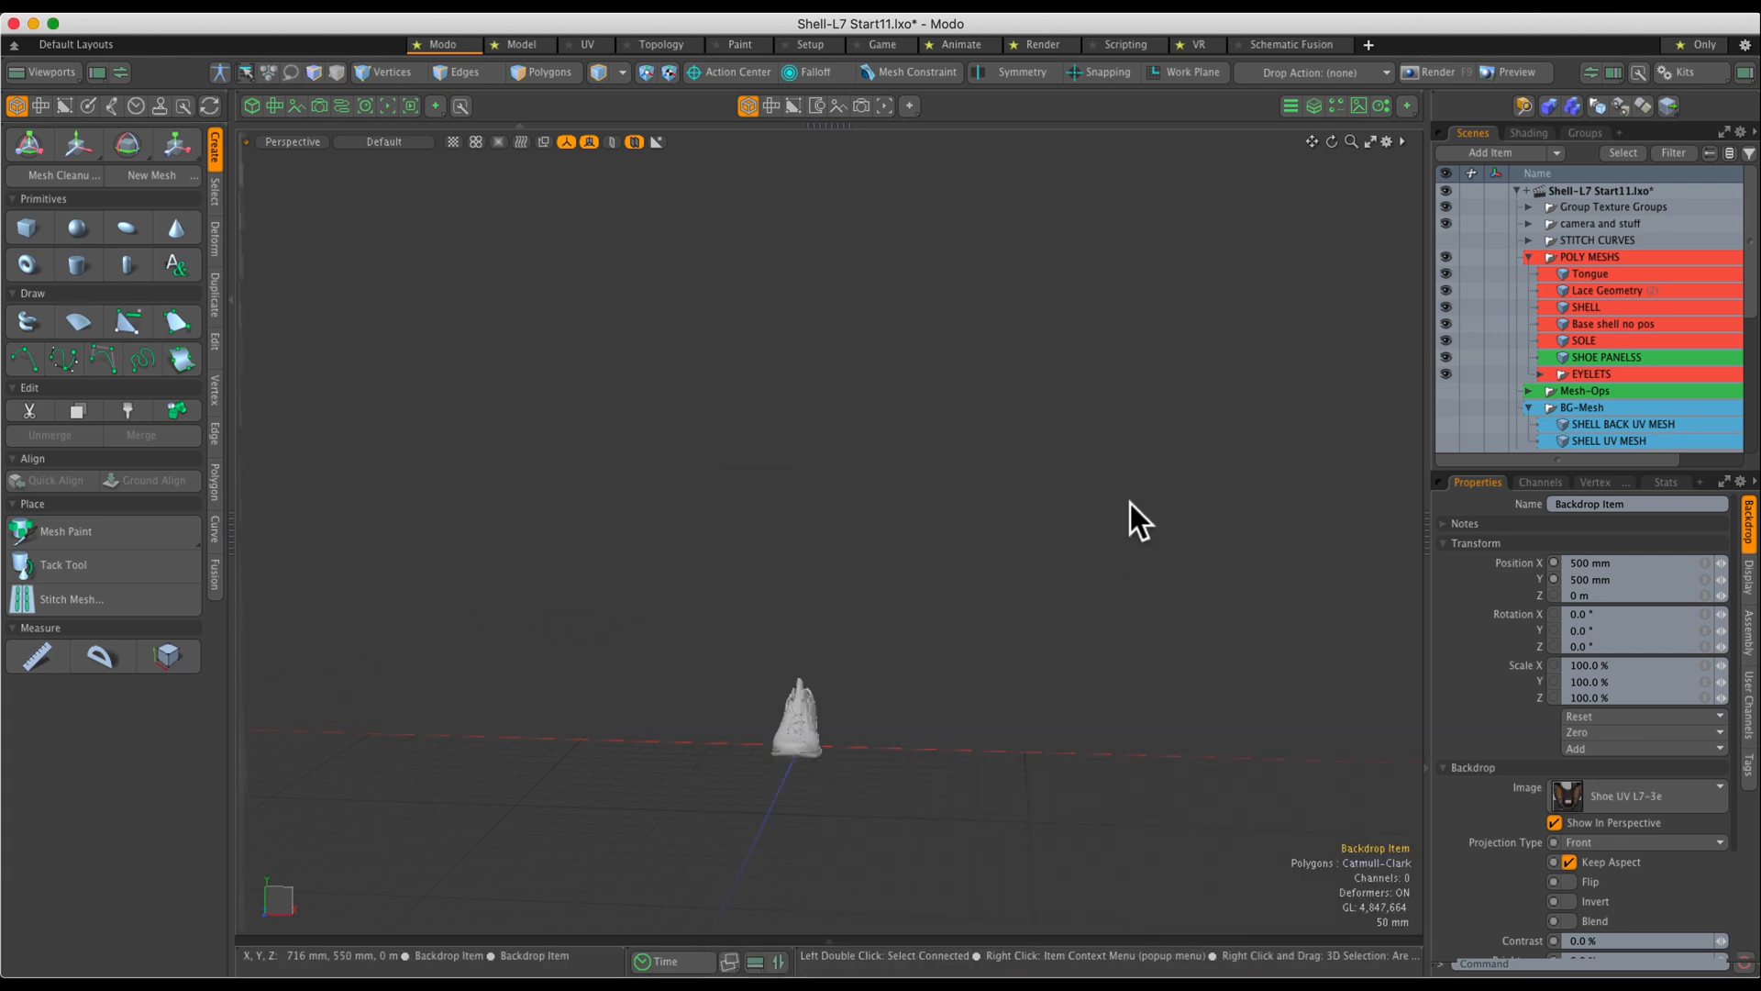
{"action": "left_click_drag", "start_coordinate": [1128, 502], "coordinate": [1097, 464], "text": "ctrl+alt"}
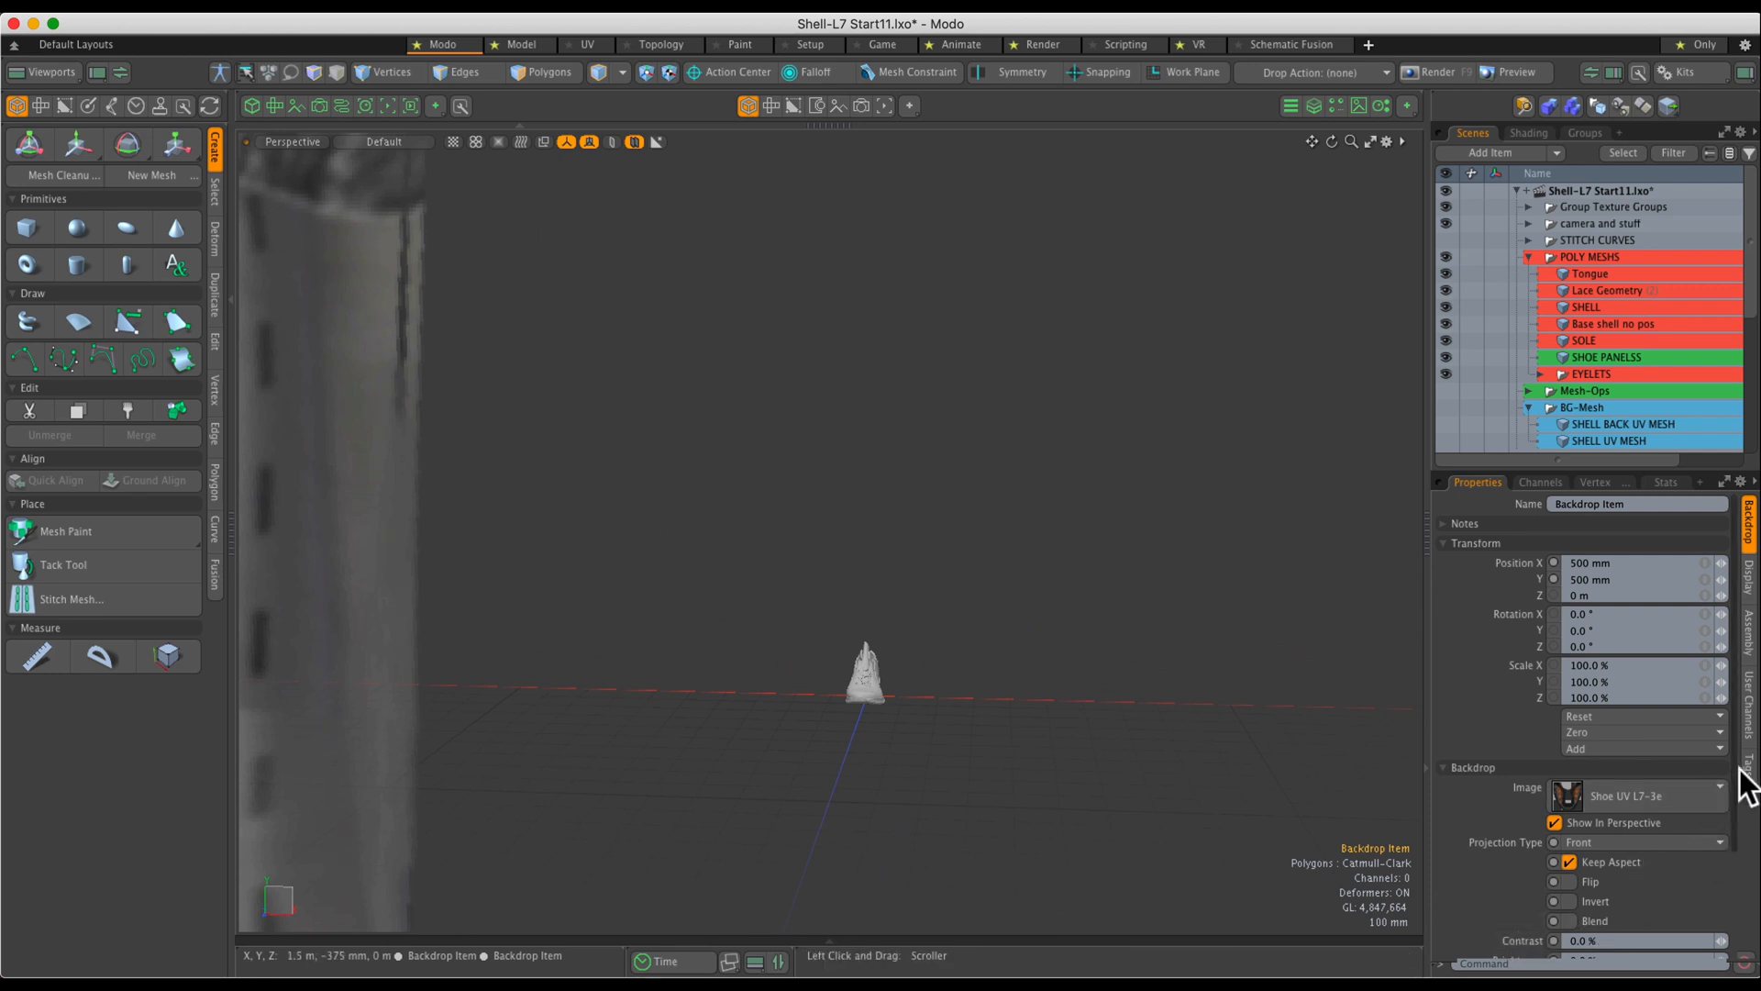
{"action": "left_click_drag", "start_coordinate": [1738, 777], "coordinate": [1741, 899]}
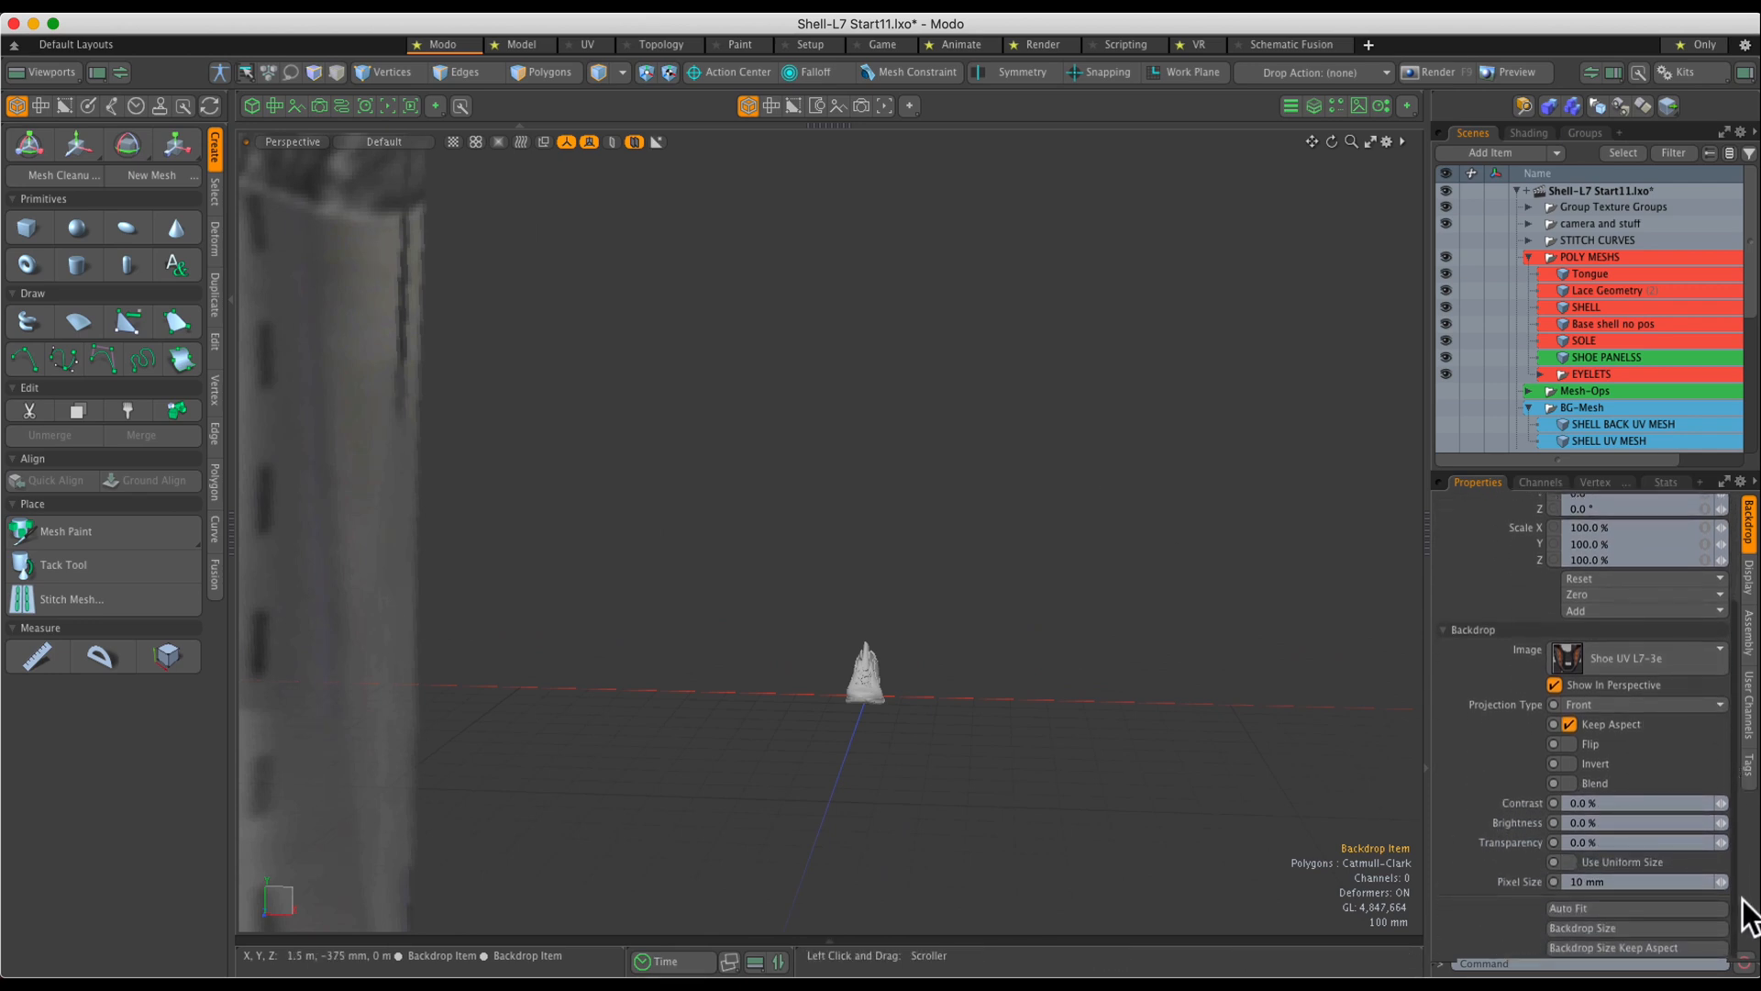
{"action": "left_click", "coordinate": [1569, 861]}
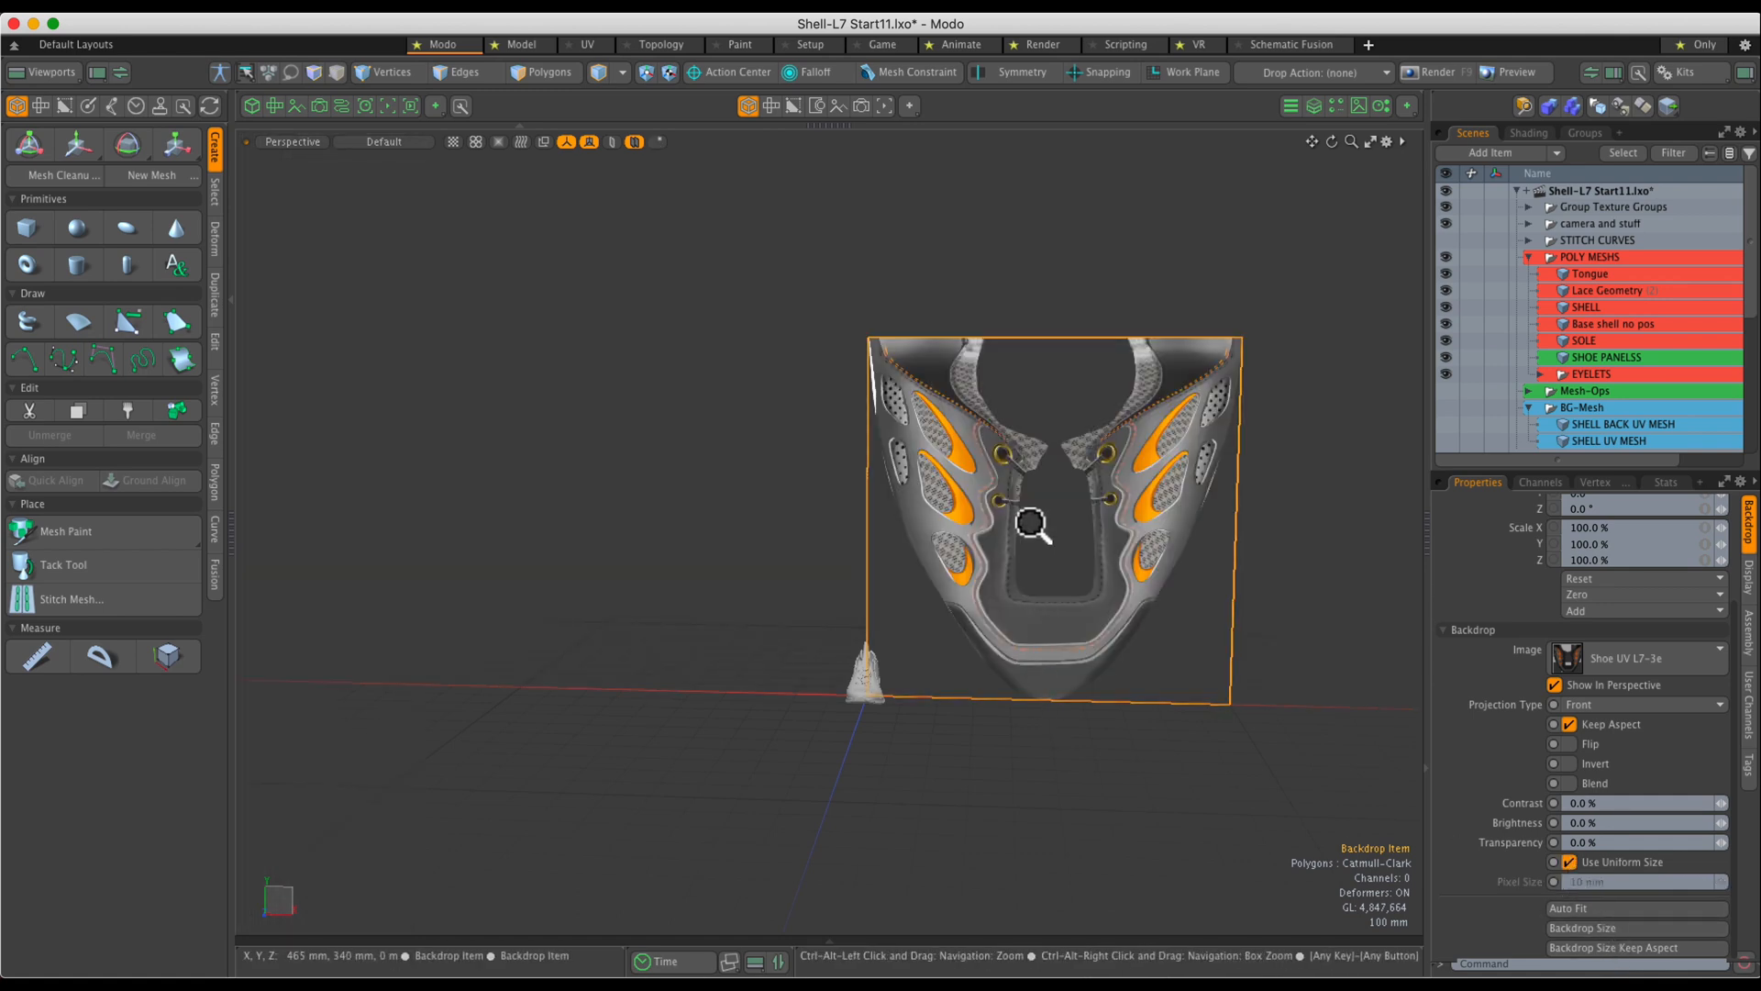
{"action": "left_click_drag", "start_coordinate": [1031, 524], "coordinate": [1030, 562], "text": "ctrl+alt"}
{"action": "left_click_drag", "start_coordinate": [1030, 562], "coordinate": [1070, 570], "text": "alt"}
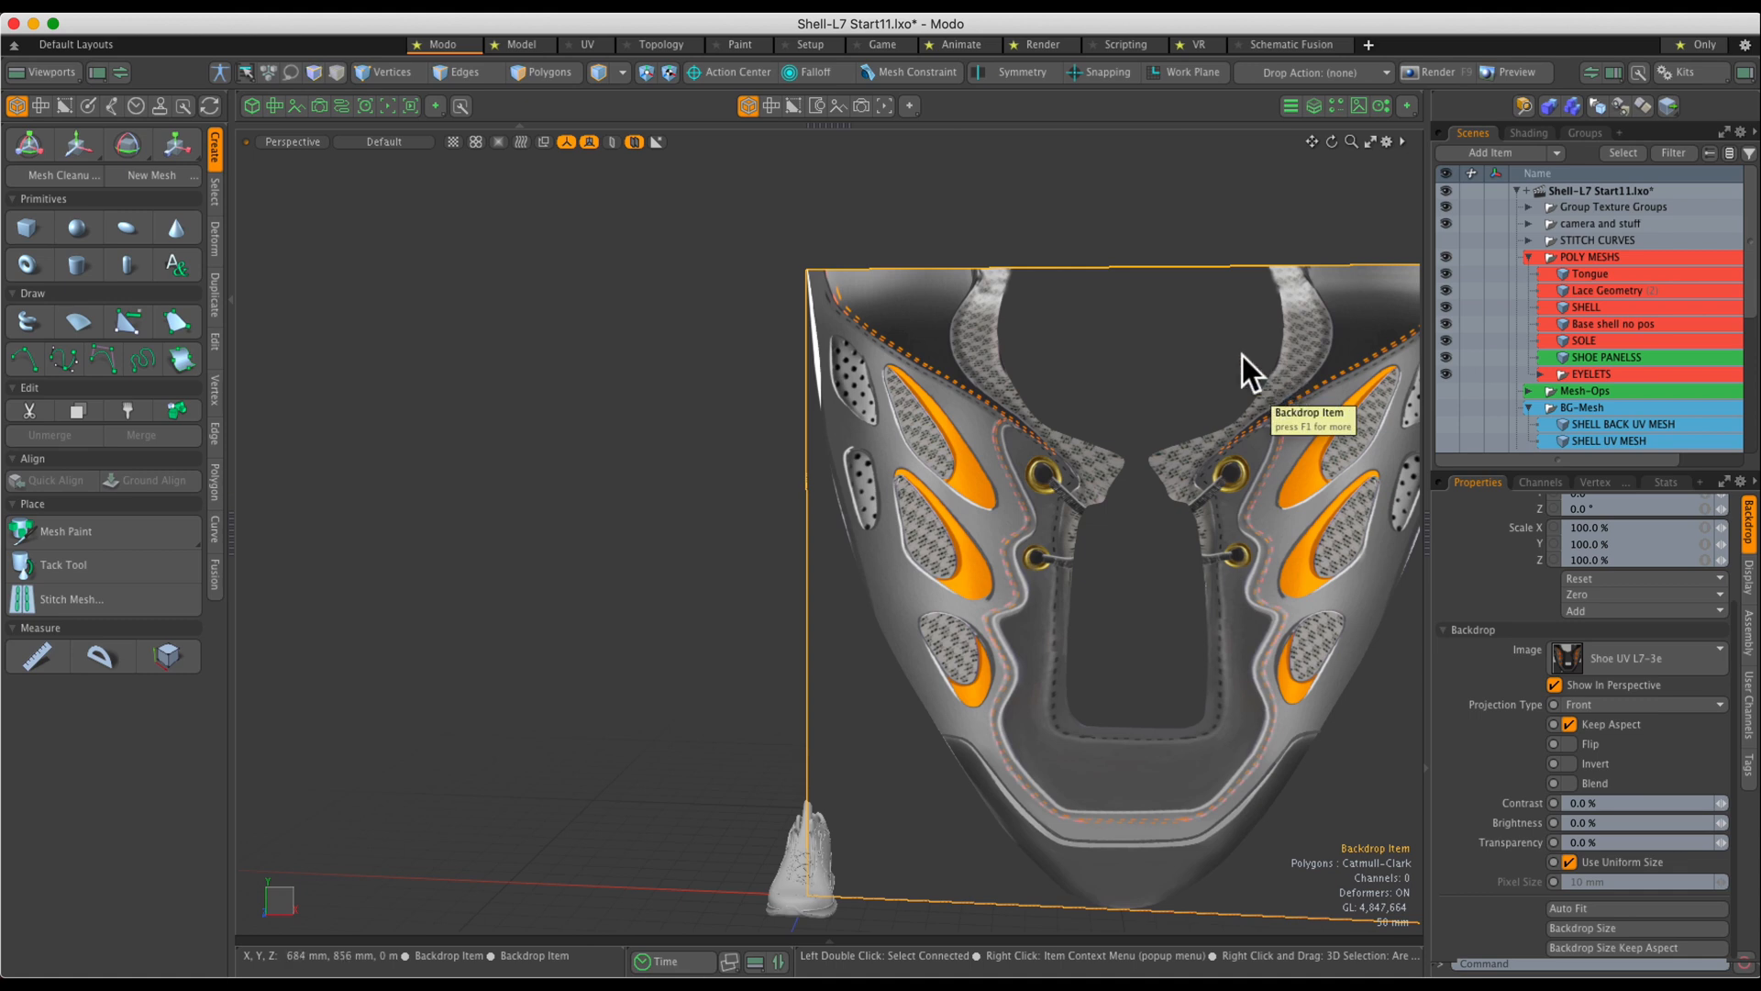
Add a new mesh item and try drawing a curve over the backdrop image in the perspective view.
{"action": "key", "text": "n"}
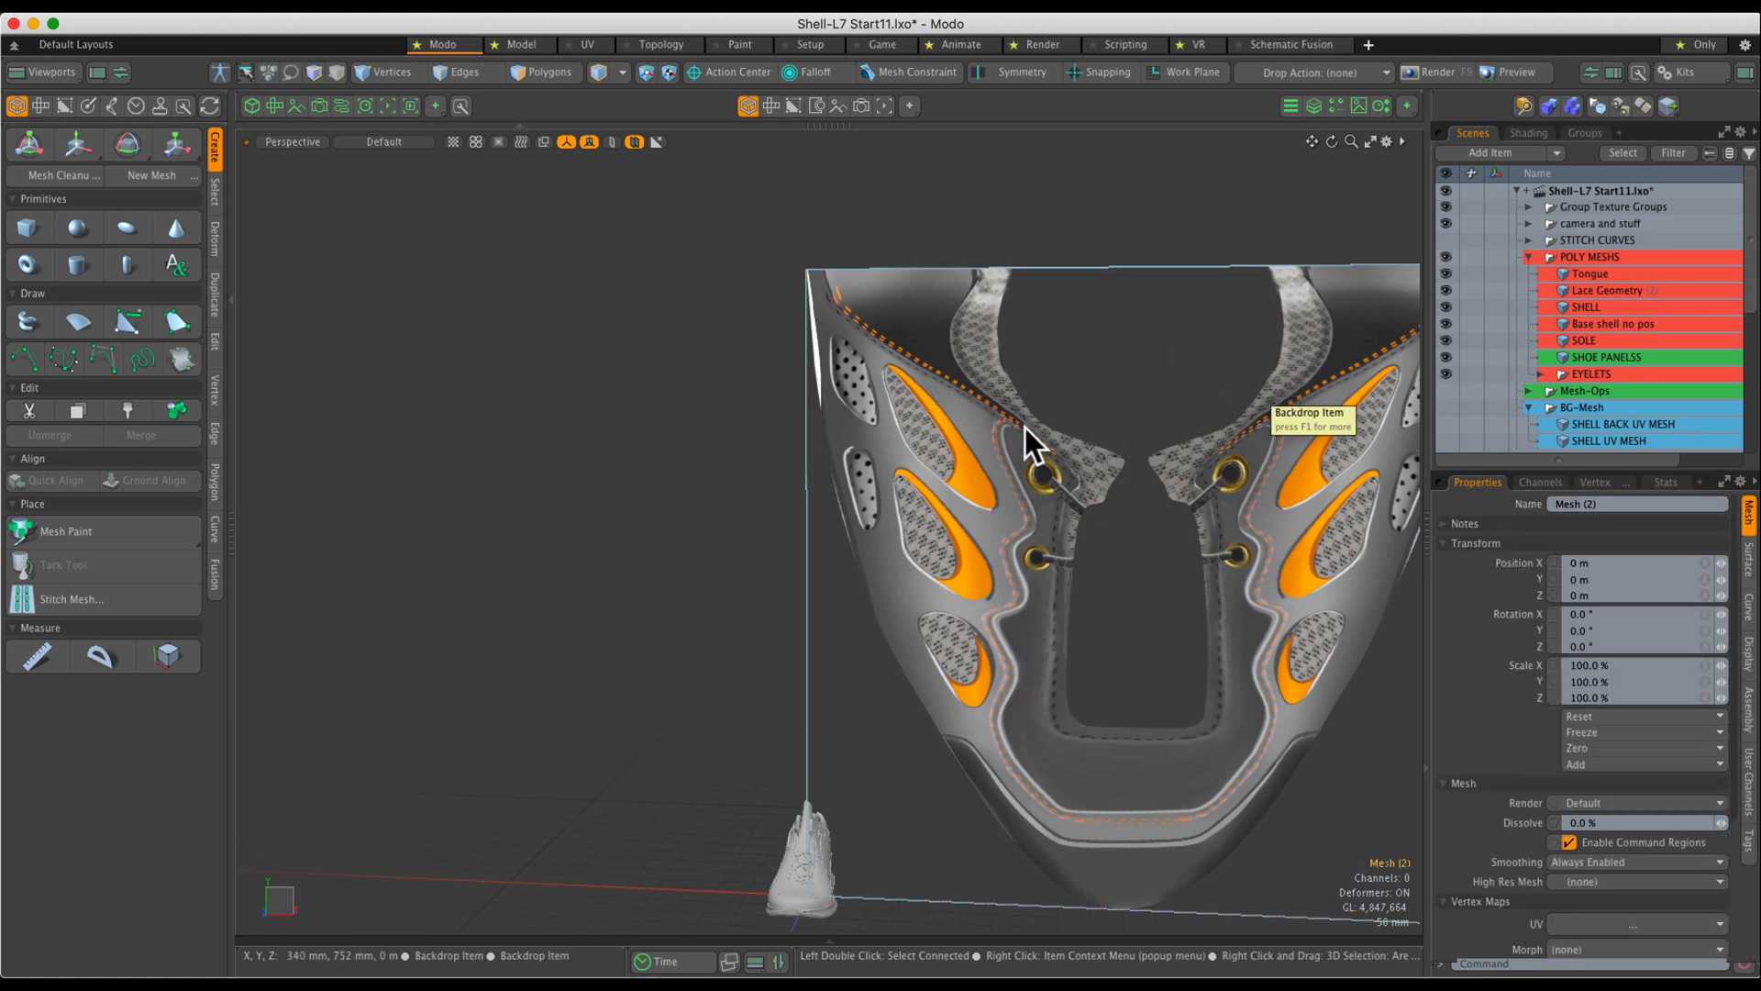
{"action": "left_click", "coordinate": [25, 358]}
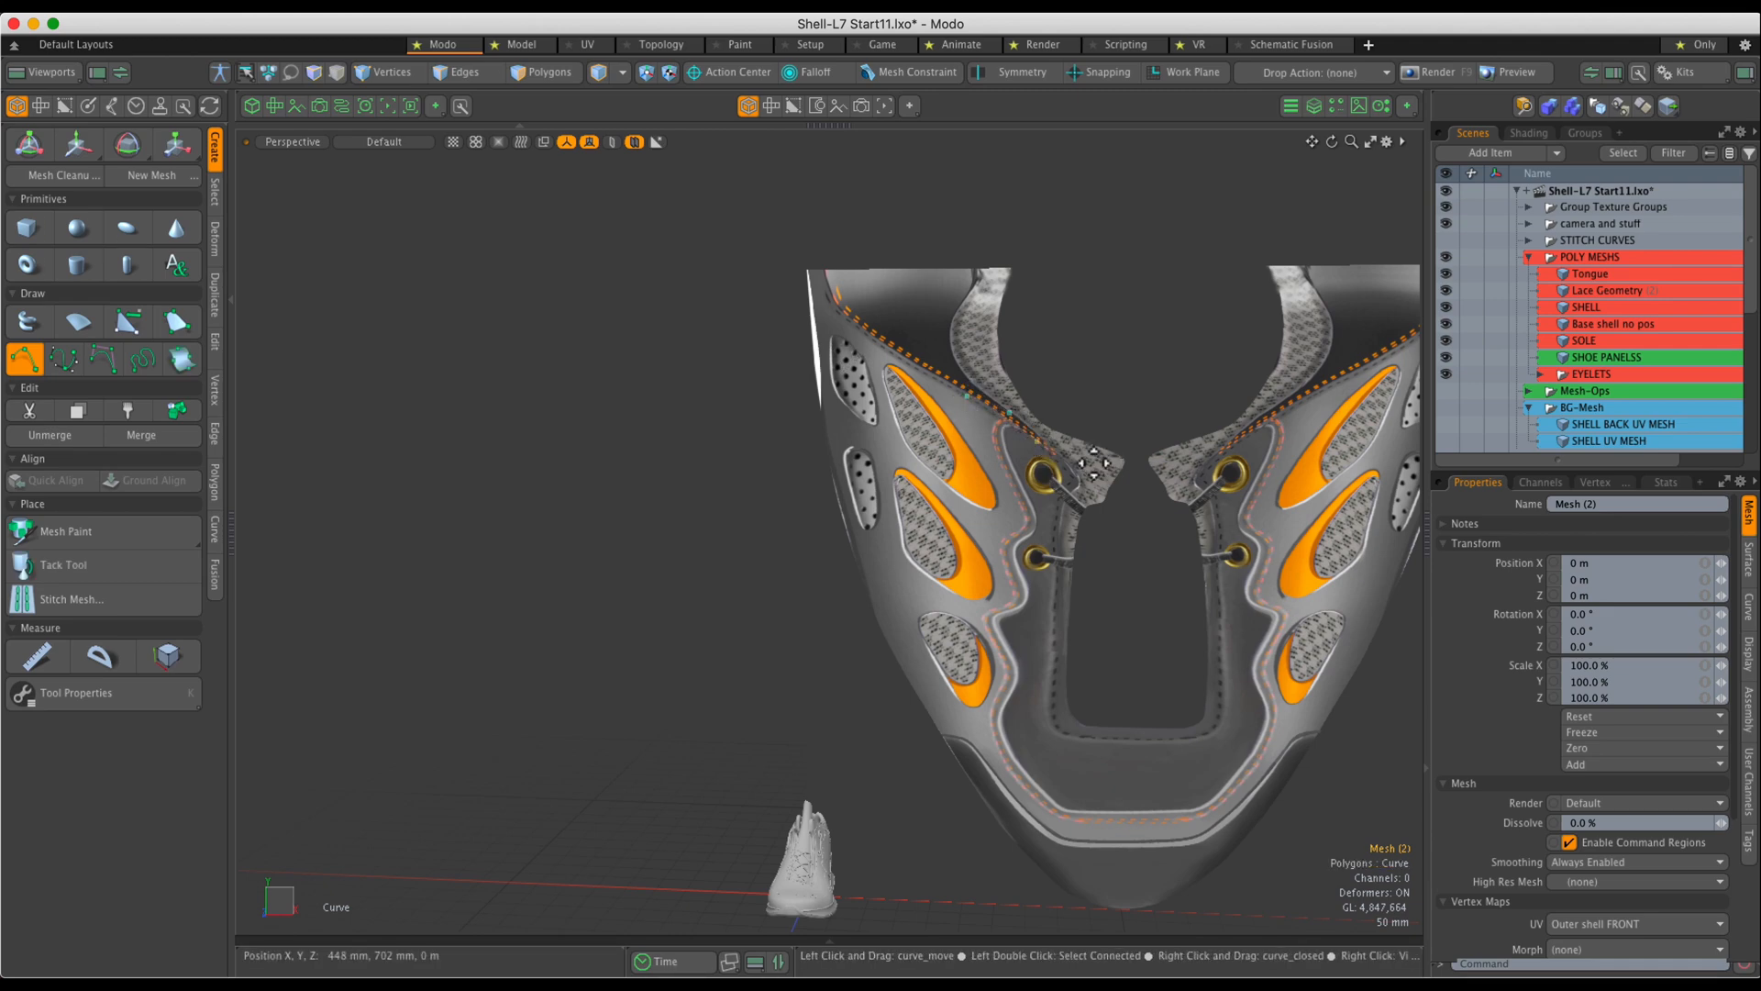
{"action": "left_click_drag", "start_coordinate": [1114, 456], "coordinate": [676, 479], "text": "ctrl+alt"}
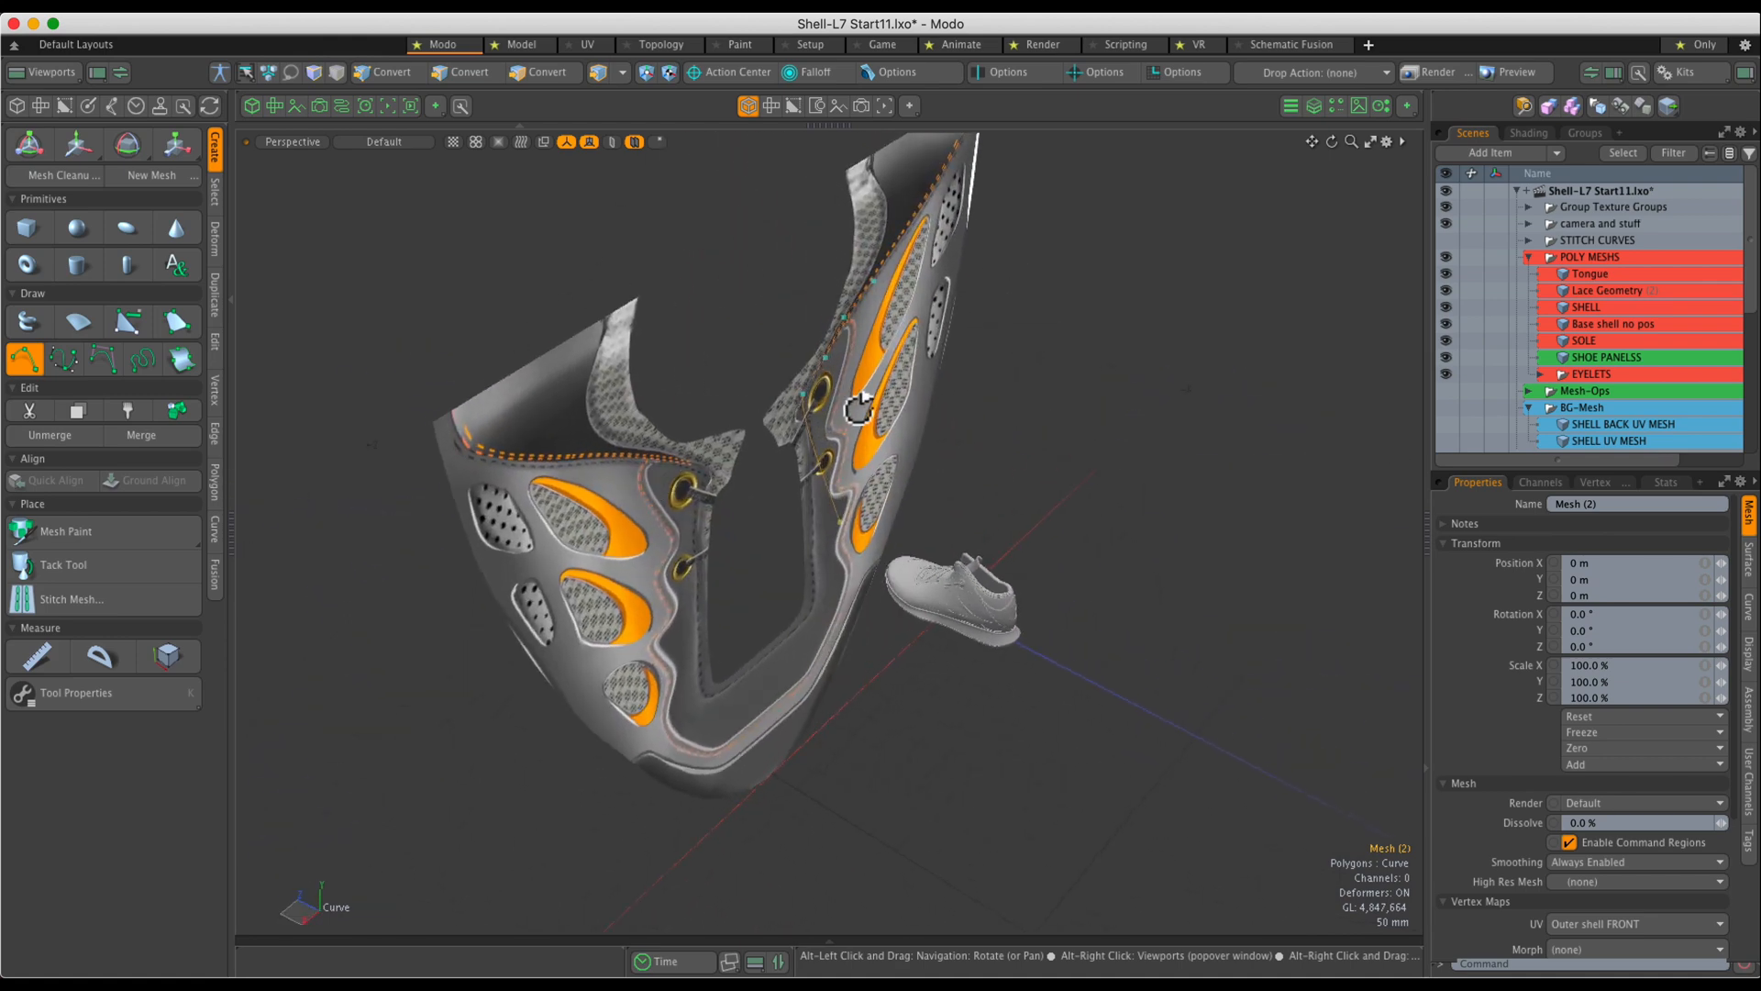
{"action": "left_click_drag", "start_coordinate": [811, 412], "coordinate": [908, 480], "text": "alt"}
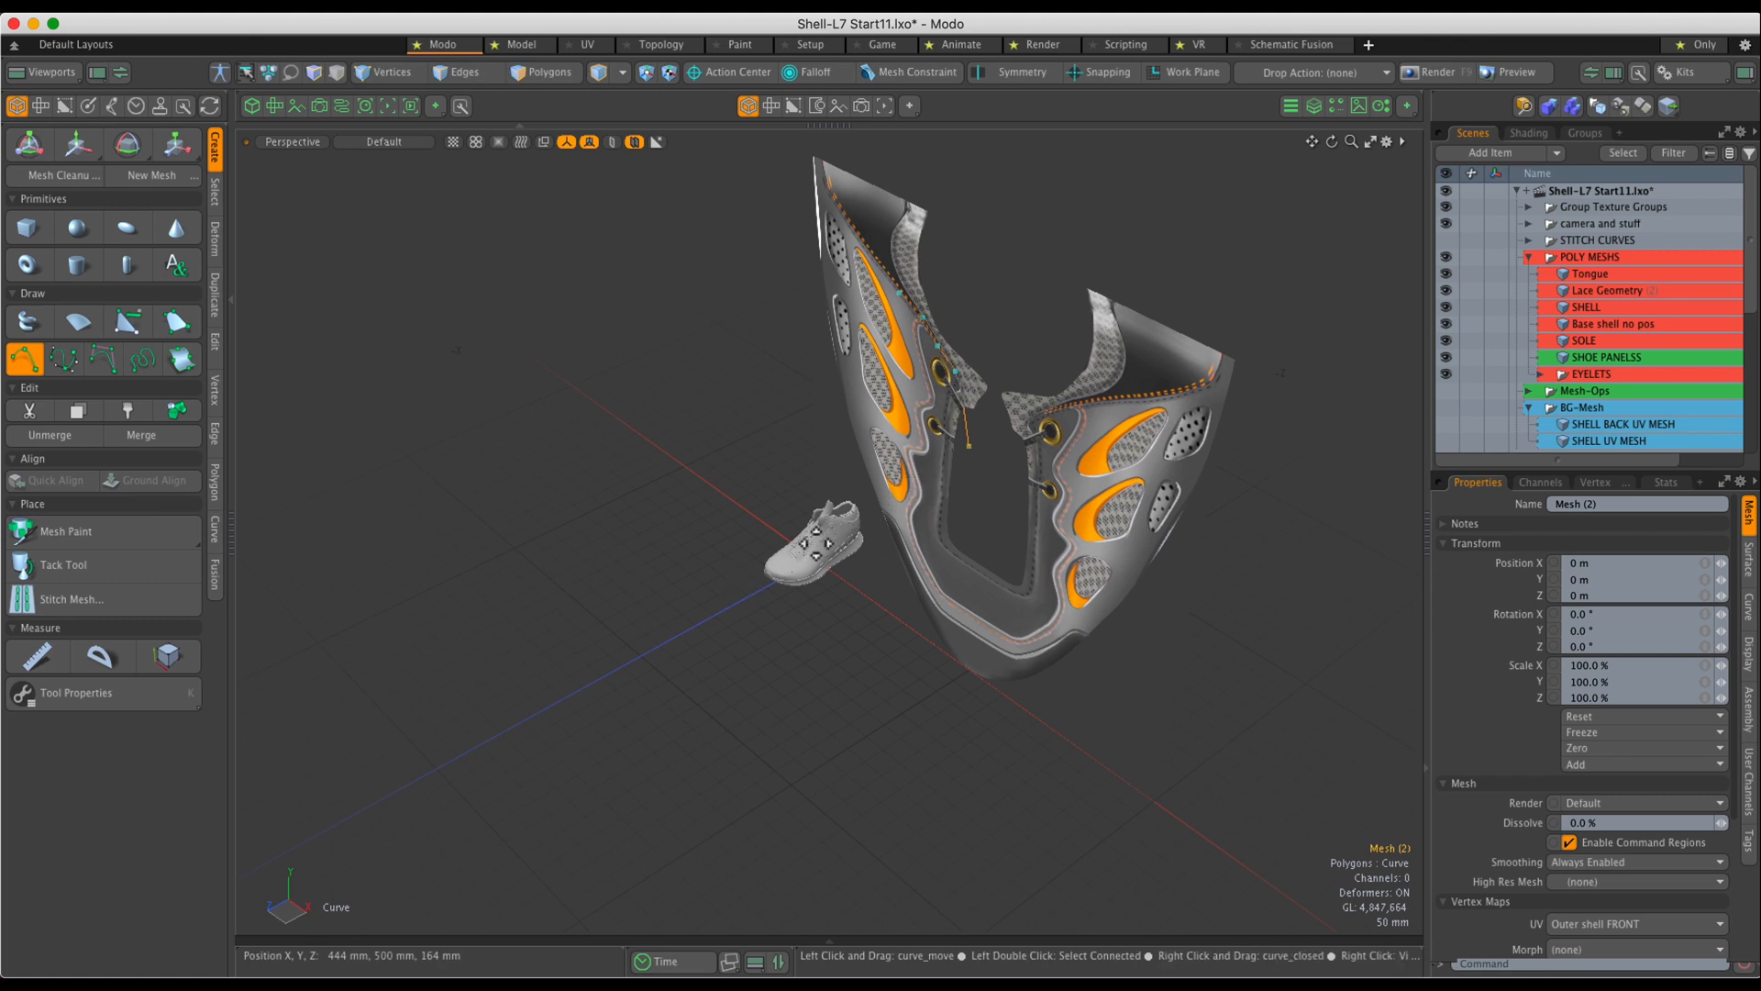
{"action": "left_click_drag", "start_coordinate": [789, 542], "coordinate": [912, 483], "text": "alt"}
{"action": "key", "text": "space"}
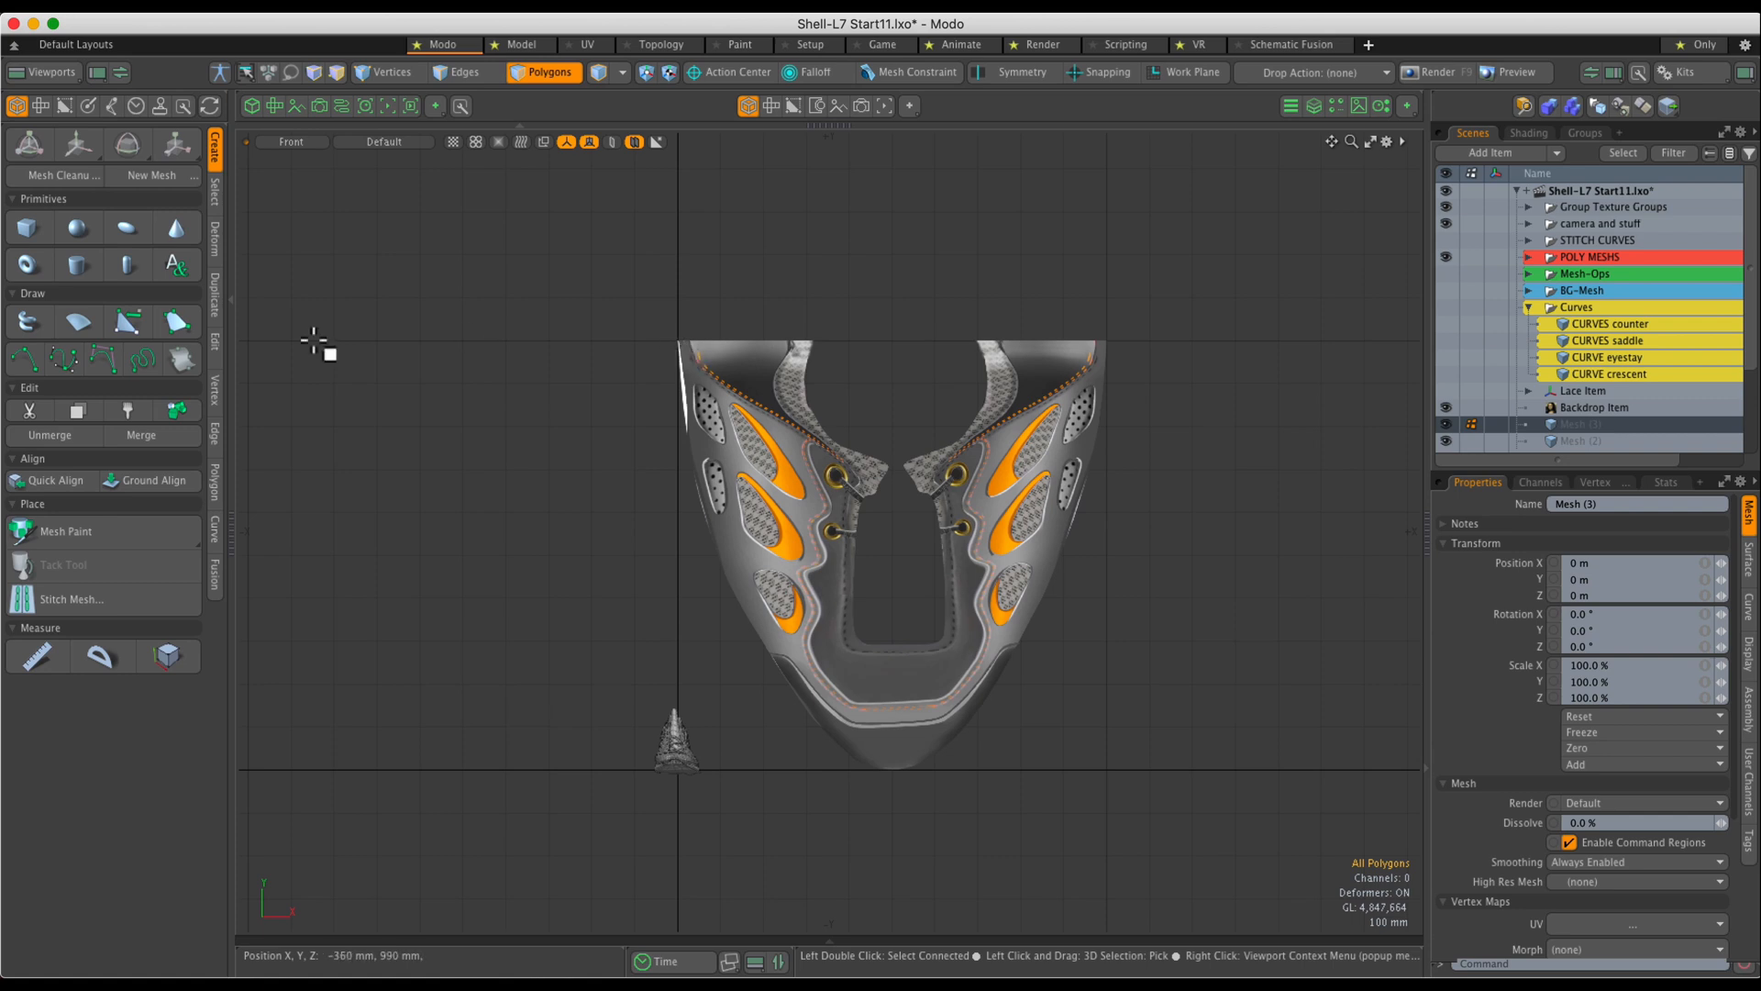
Draw a flat Cube primitive about 1 m by 995 mm over the backdrop image in the Front view.
{"action": "left_click", "coordinate": [46, 229]}
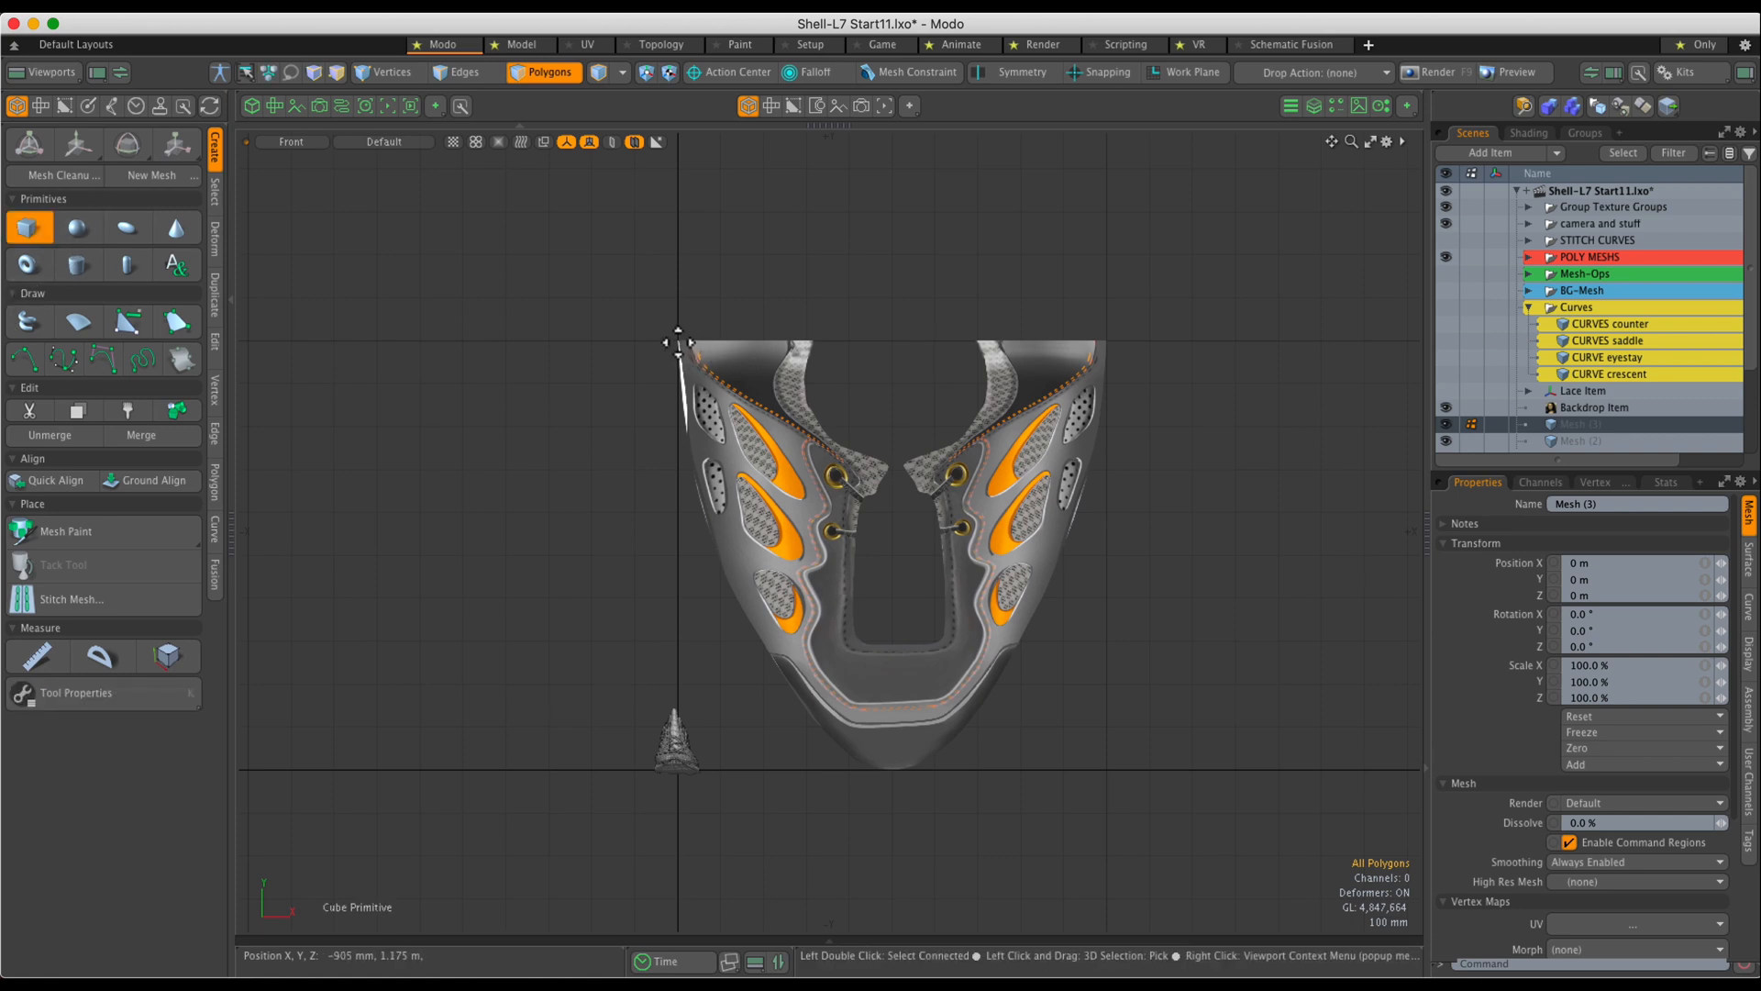
{"action": "mouse_move", "coordinate": [677, 342]}
{"action": "left_mouse_down"}
{"action": "mouse_move", "coordinate": [698, 457]}
{"action": "mouse_move", "coordinate": [958, 693]}
{"action": "mouse_move", "coordinate": [1098, 735]}
{"action": "mouse_move", "coordinate": [1100, 767]}
{"action": "left_mouse_up"}
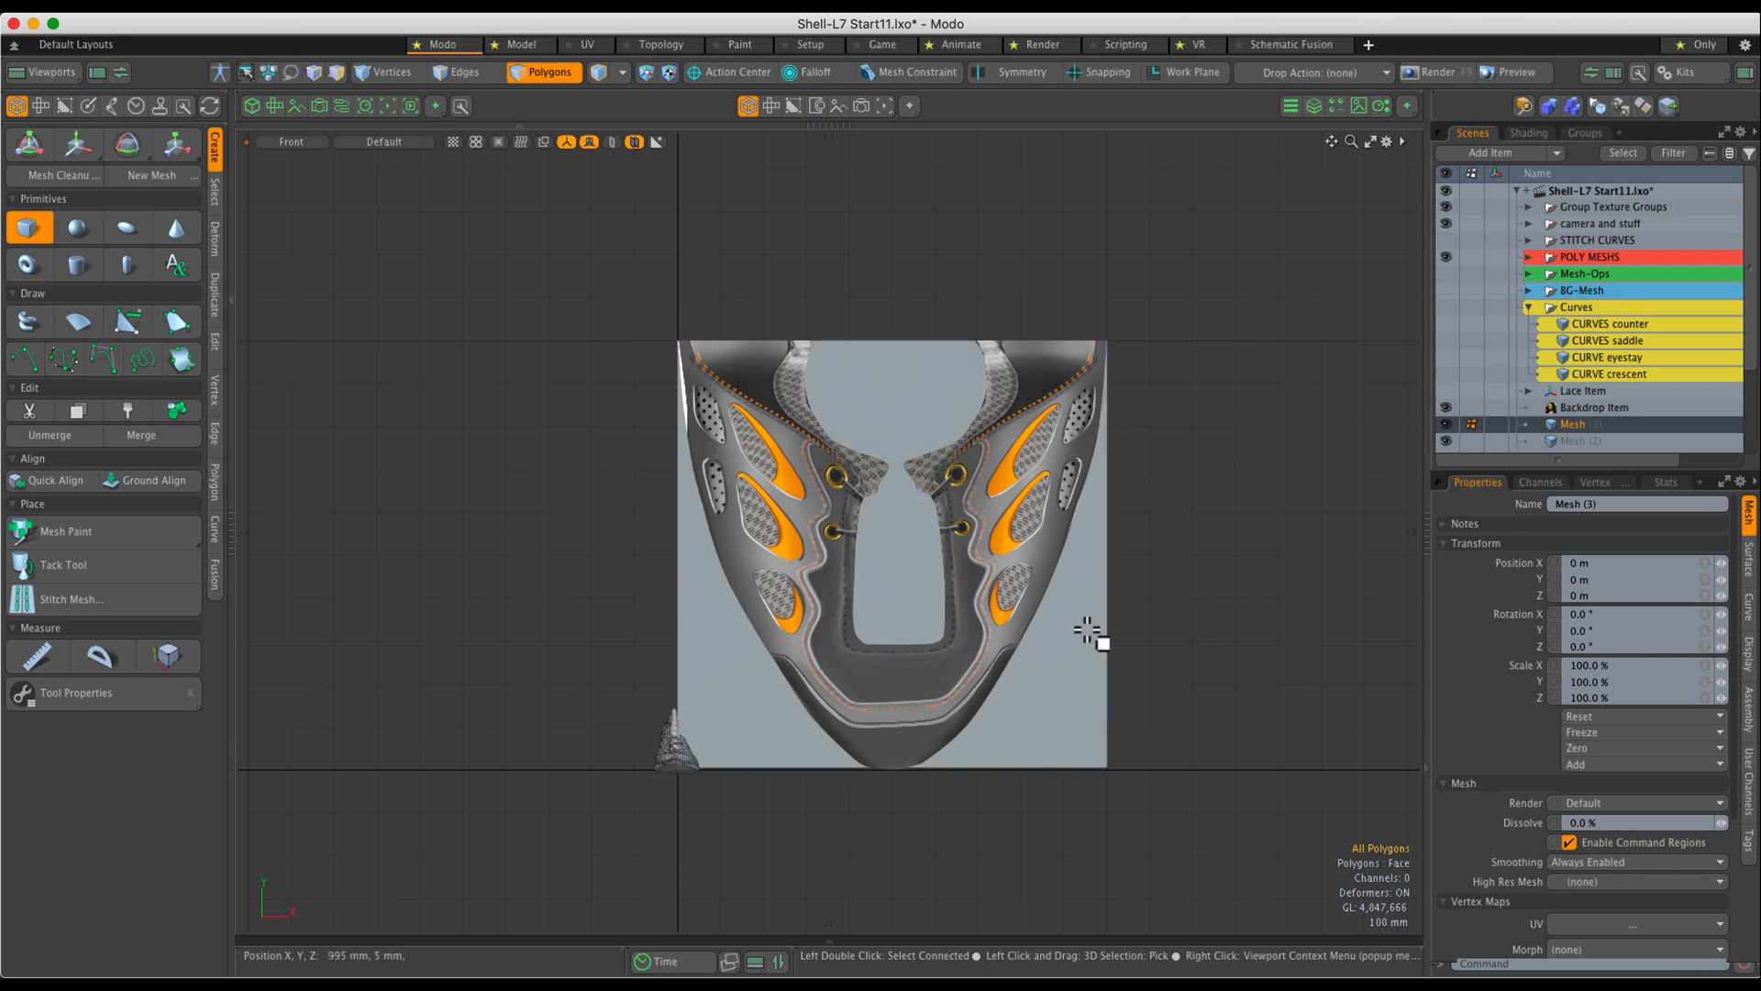
{"action": "key", "text": "space"}
{"action": "scroll", "coordinate": [1002, 551], "scroll_direction": "up", "scroll_amount": 3}
{"action": "left_click_drag", "start_coordinate": [1002, 551], "coordinate": [1018, 498], "text": "alt"}
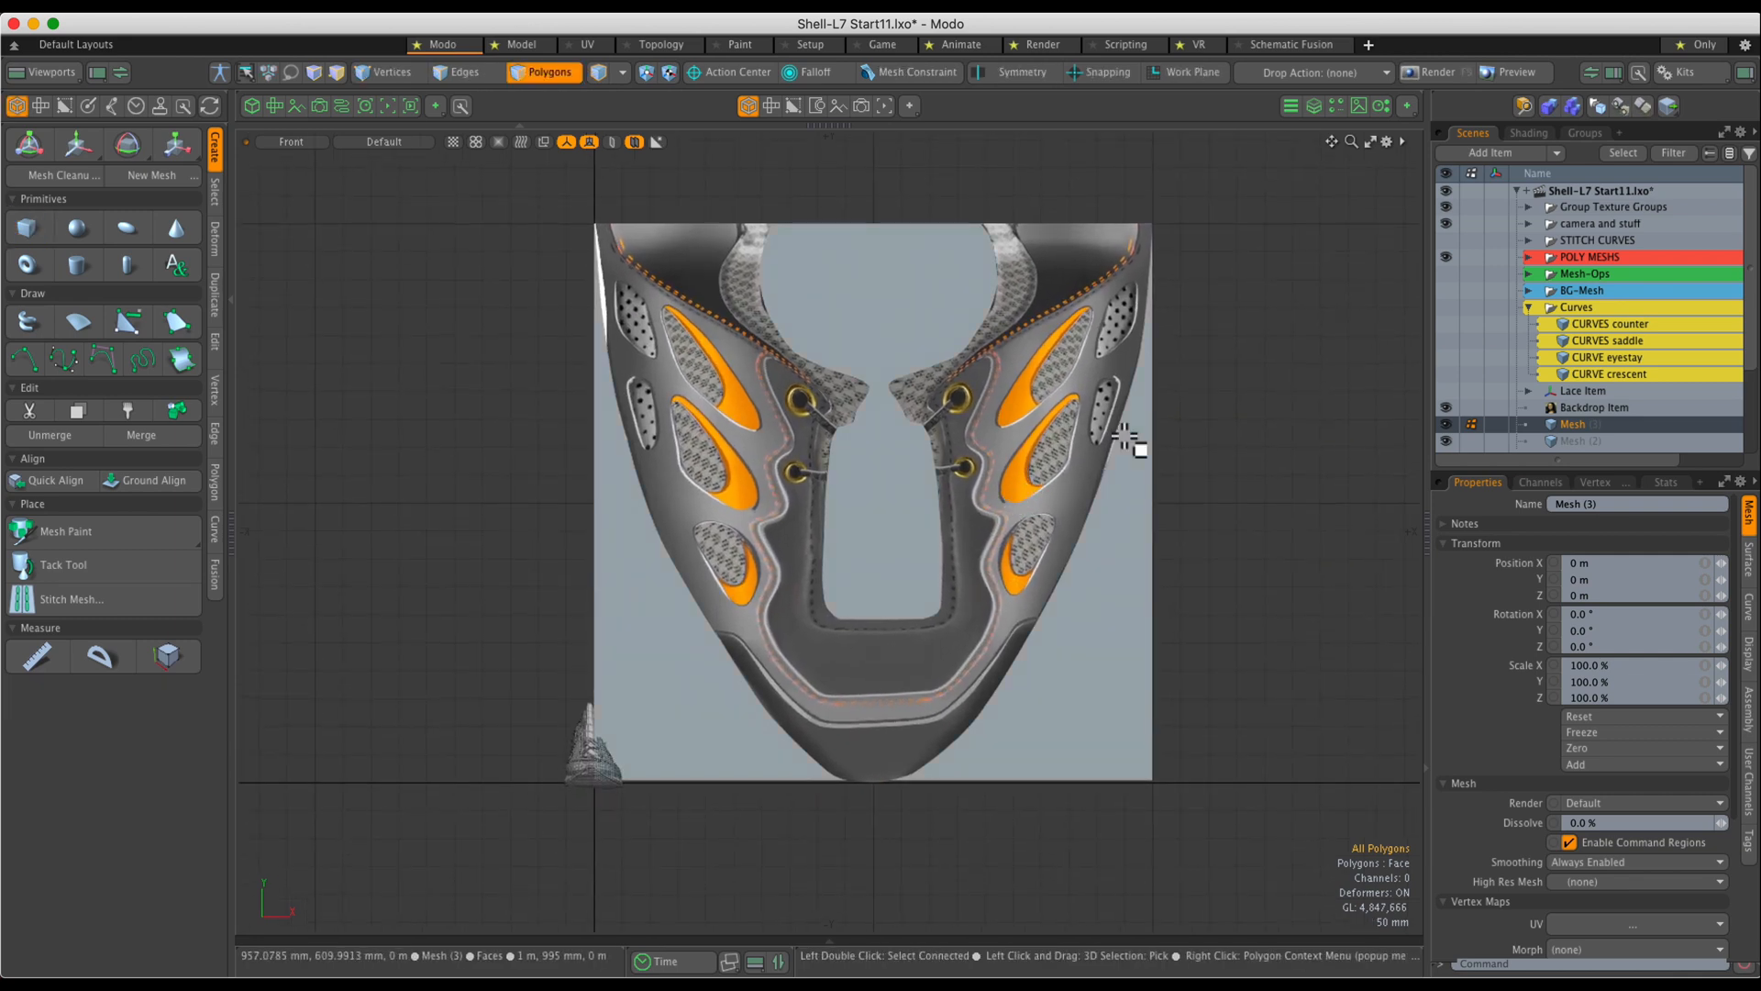
Select the plane's polygon and assign it the backplane material.
{"action": "key", "text": "1"}
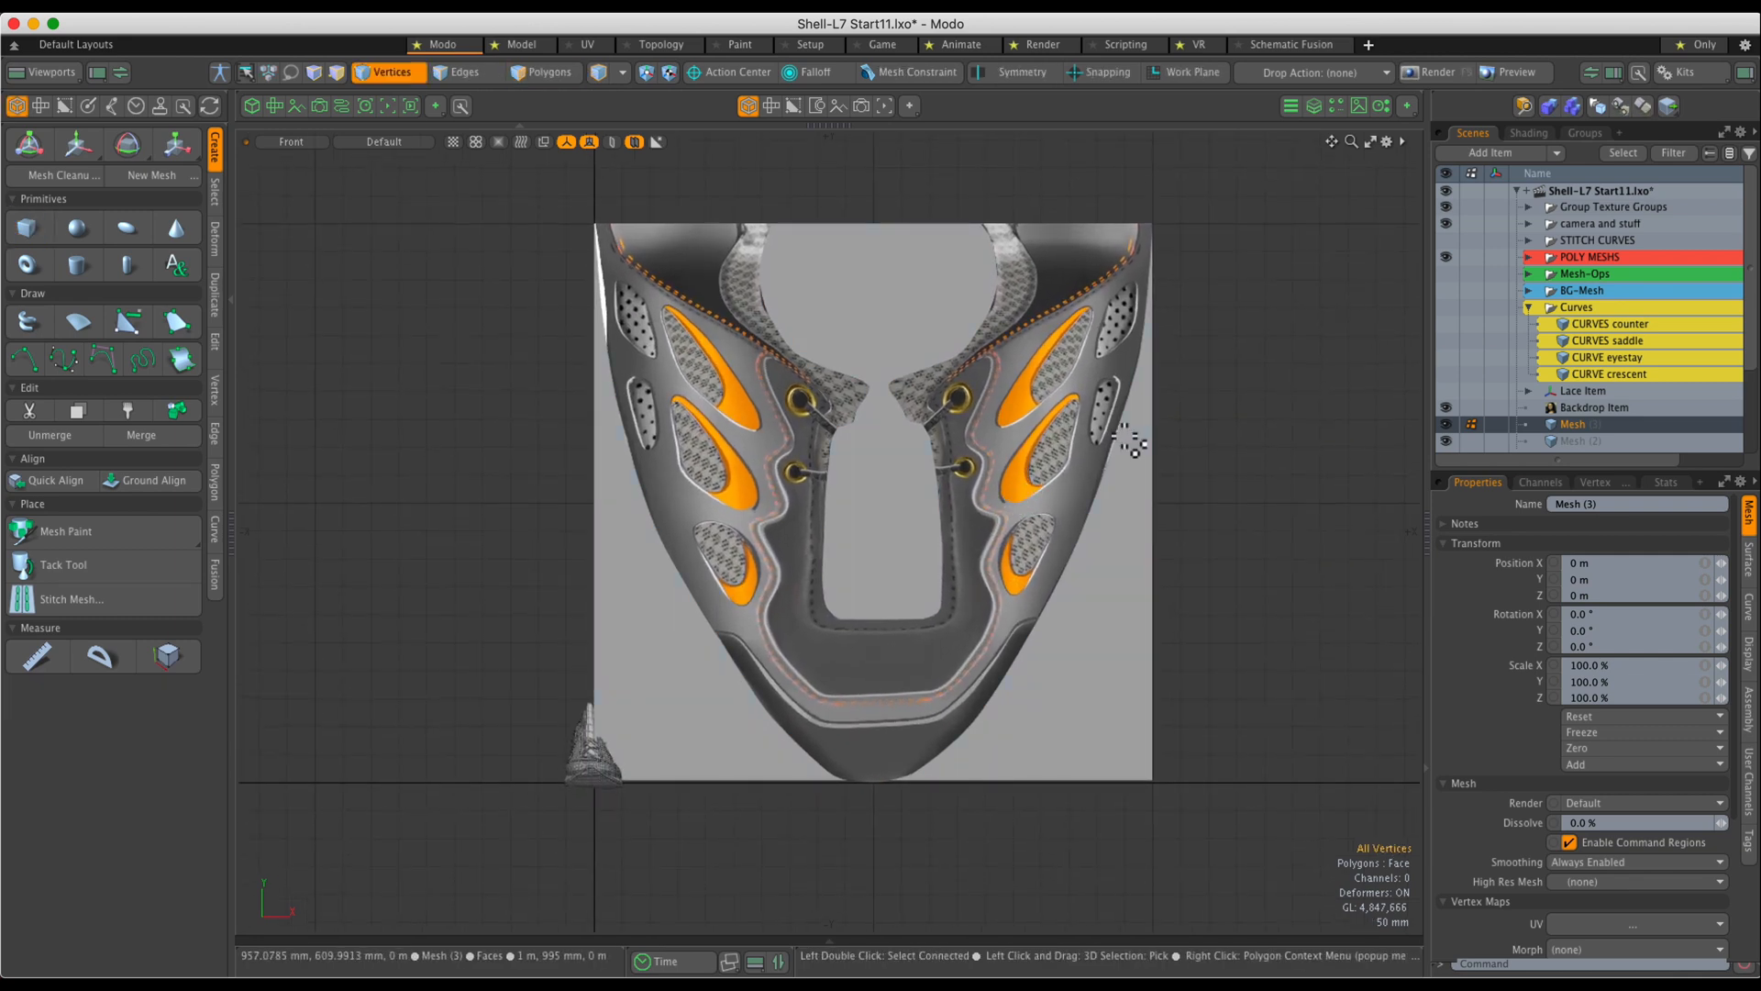
{"action": "left_click", "coordinate": [539, 69]}
{"action": "left_click", "coordinate": [863, 344]}
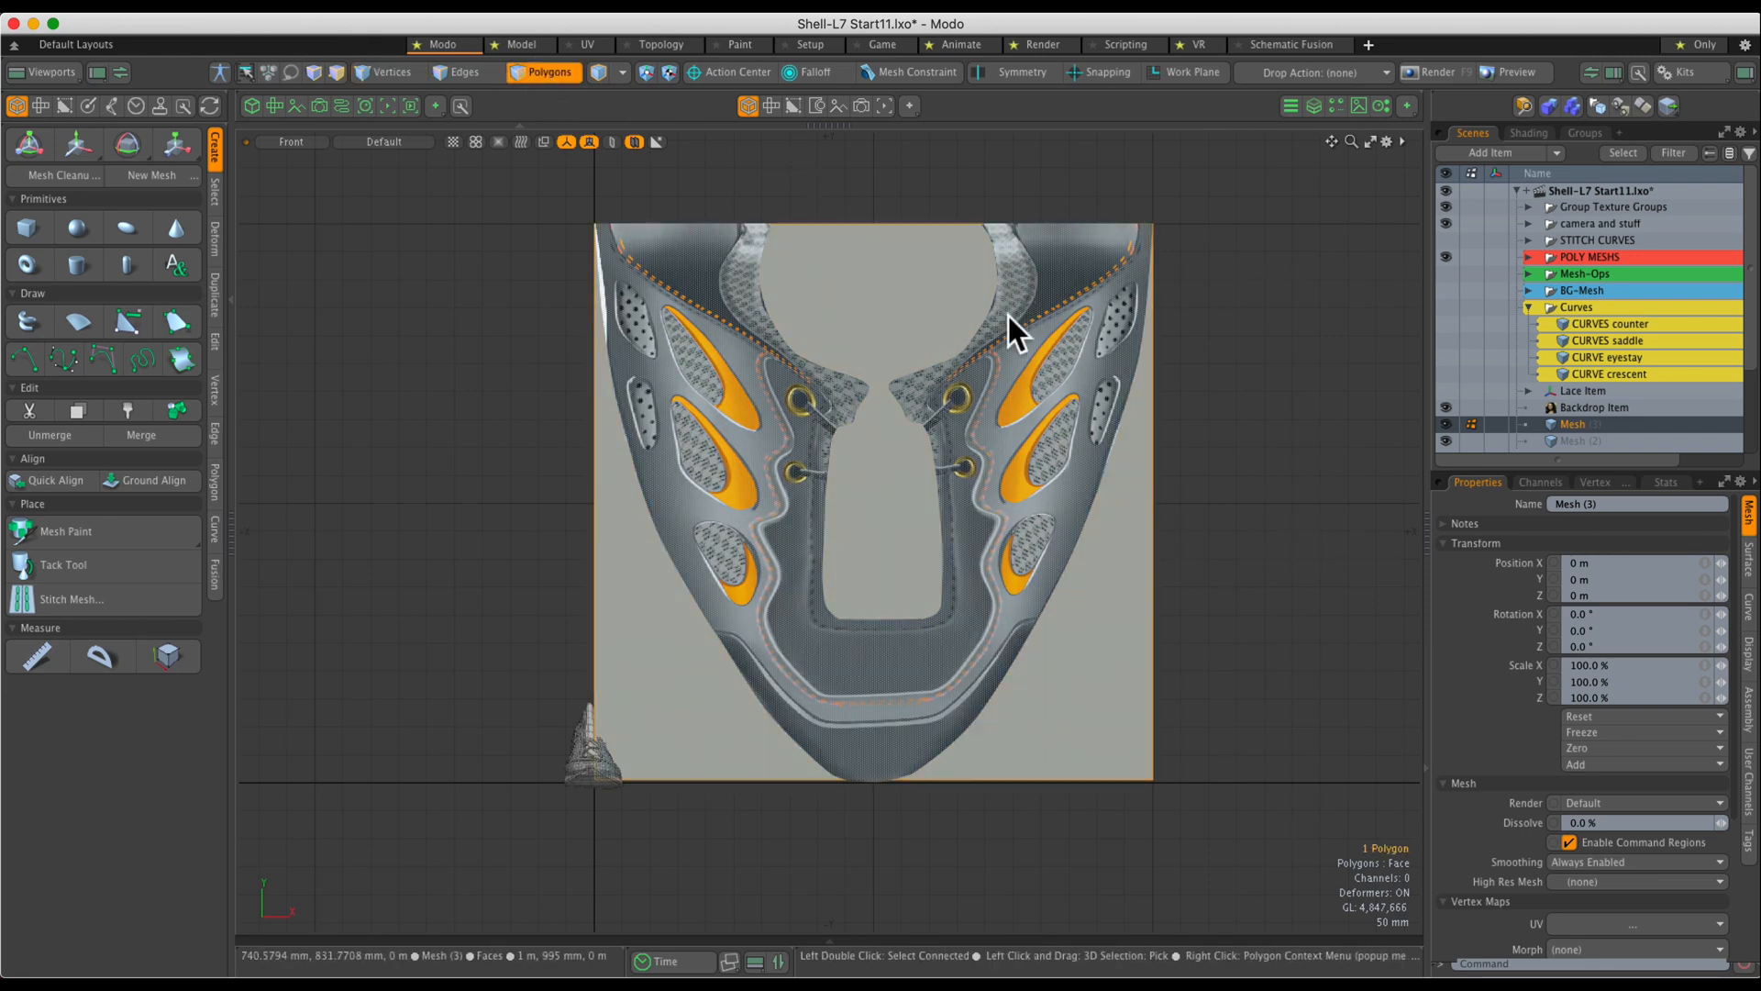
{"action": "key", "text": "m"}
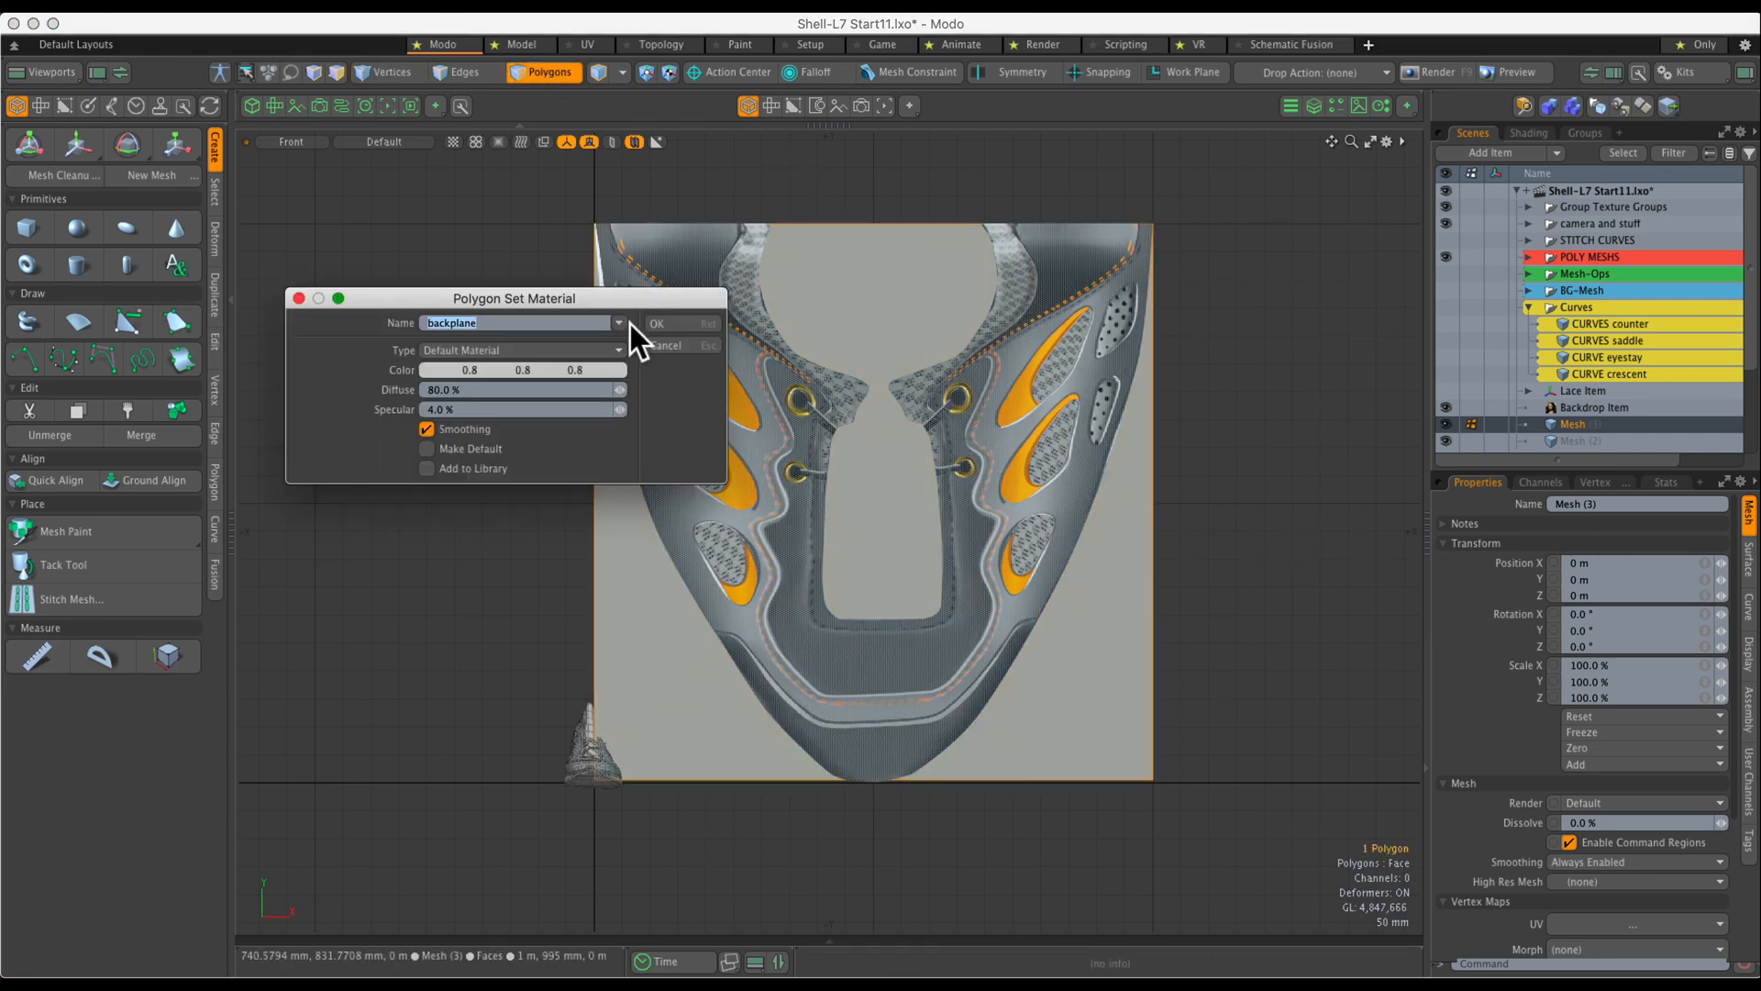
{"action": "left_click", "coordinate": [660, 323]}
{"action": "left_click", "coordinate": [1220, 500]}
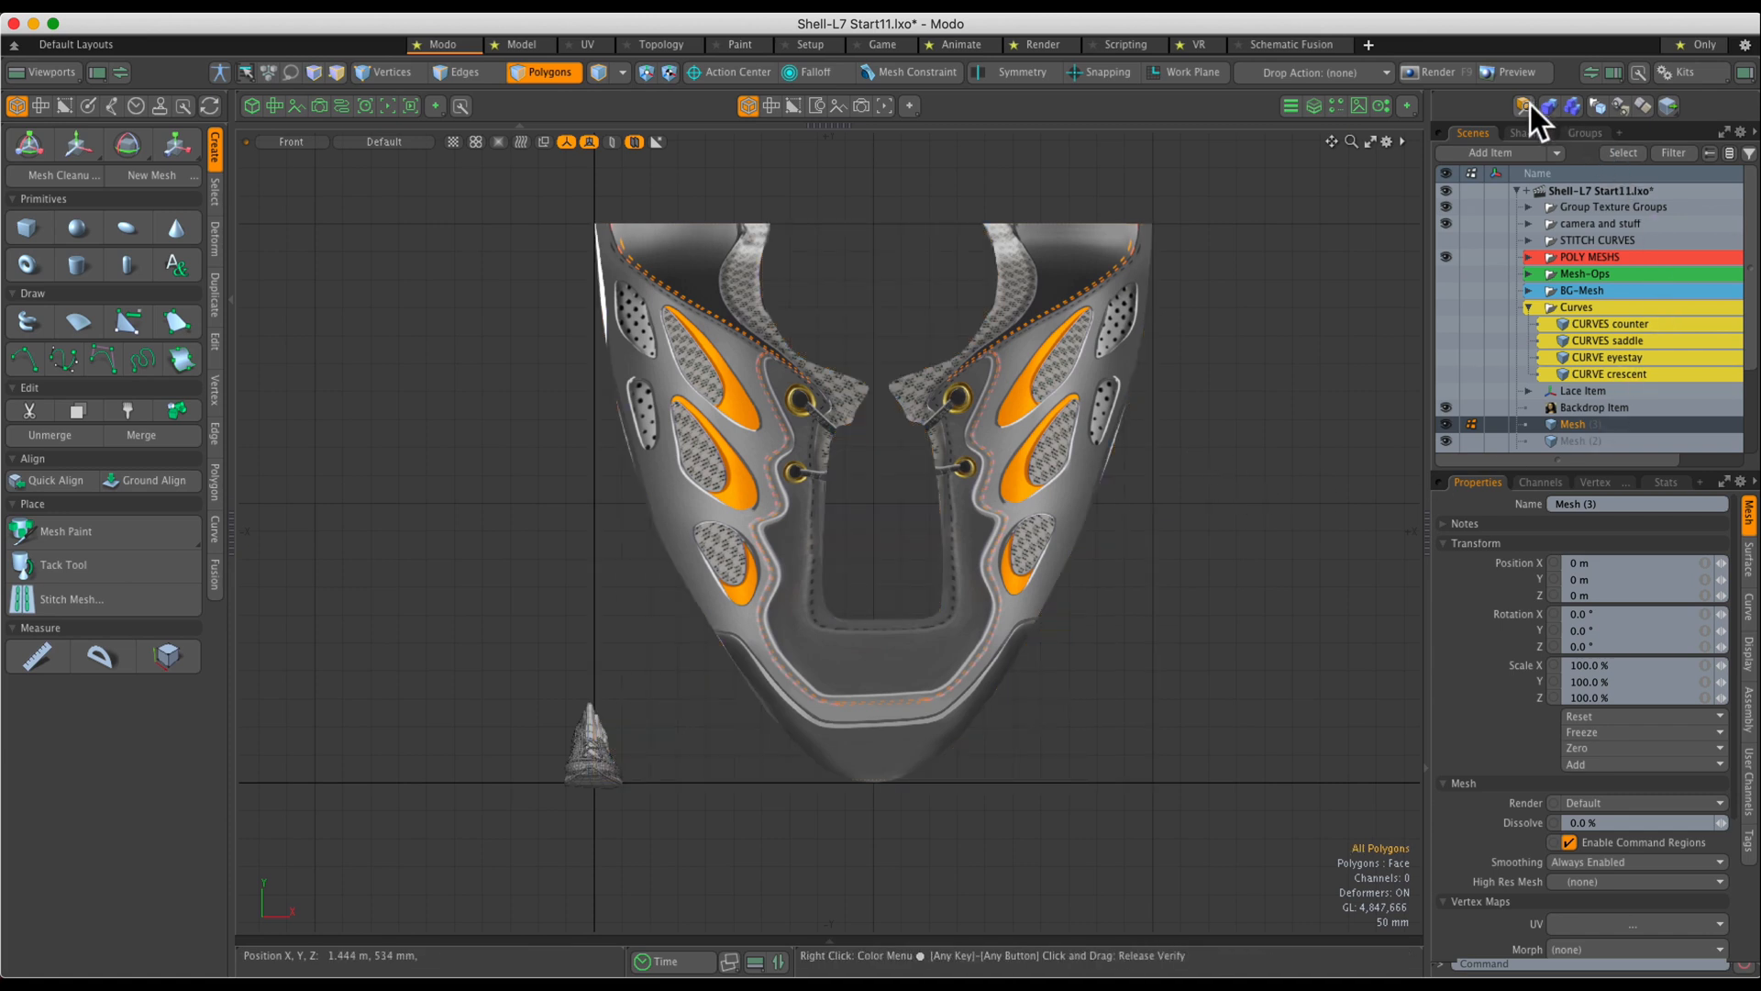
Examine the backplane material's transparency settings in the Shader Tree and check the plane against the backdrop by selecting its polygon.
{"action": "left_click", "coordinate": [1529, 132]}
{"action": "left_click", "coordinate": [1550, 293]}
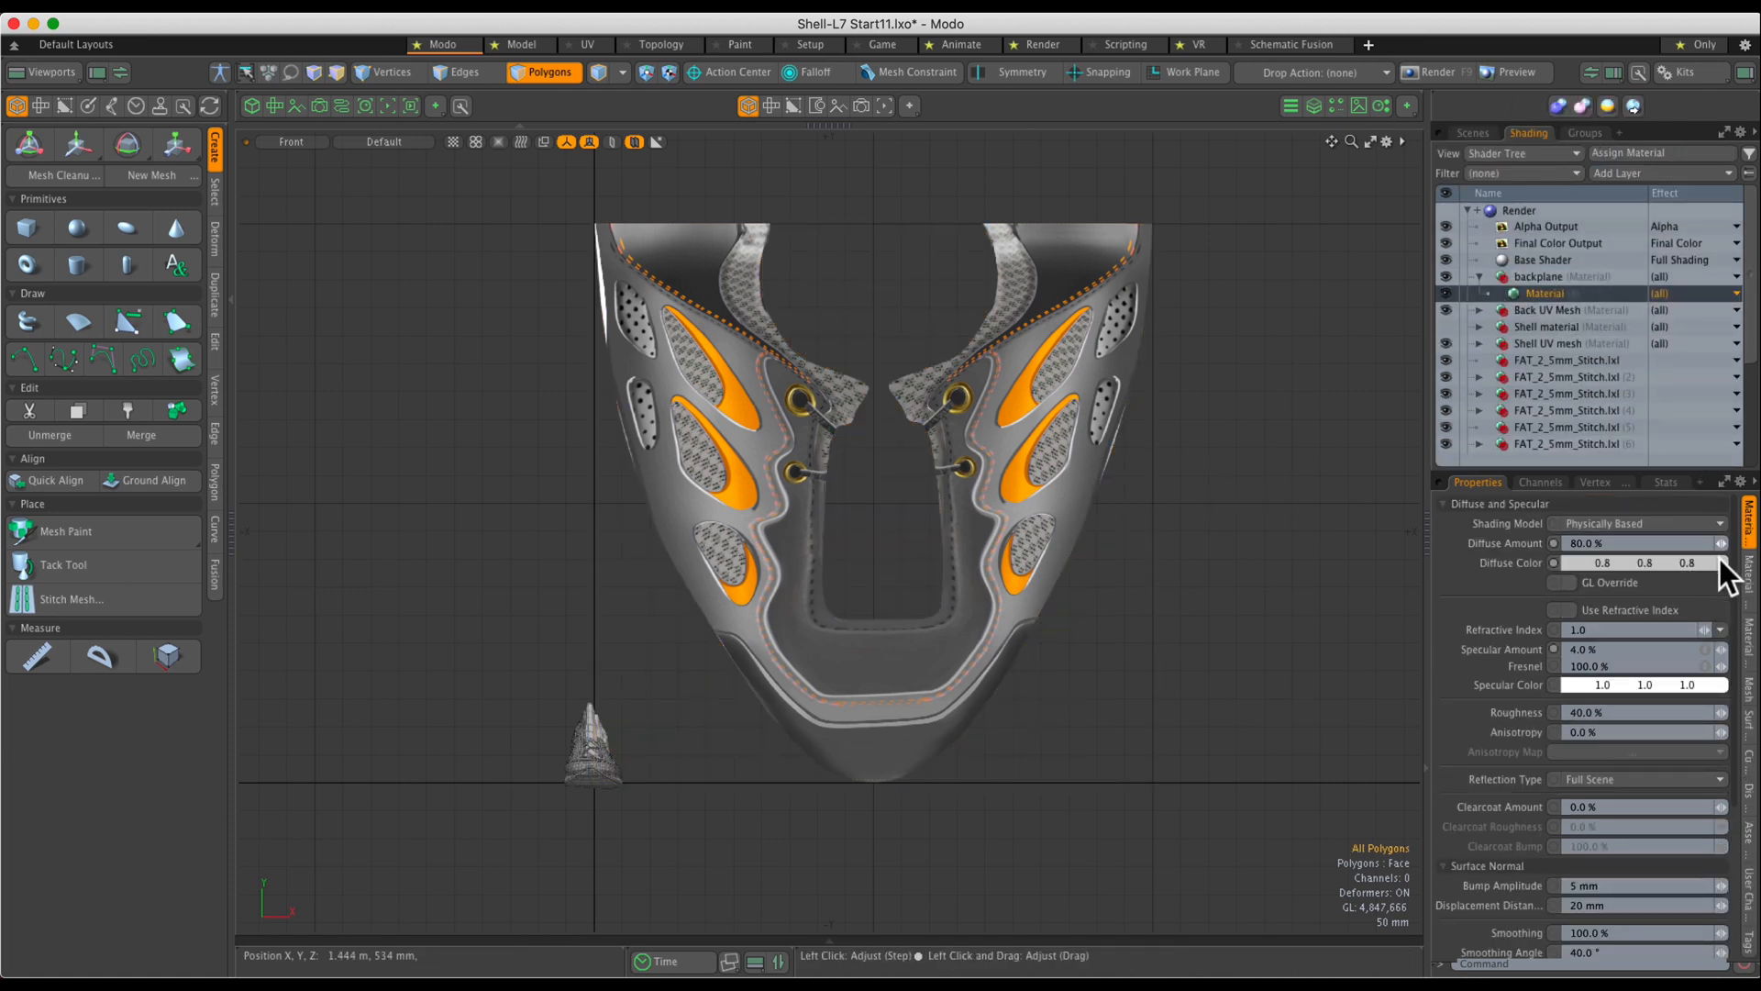
{"action": "left_click", "coordinate": [1750, 578]}
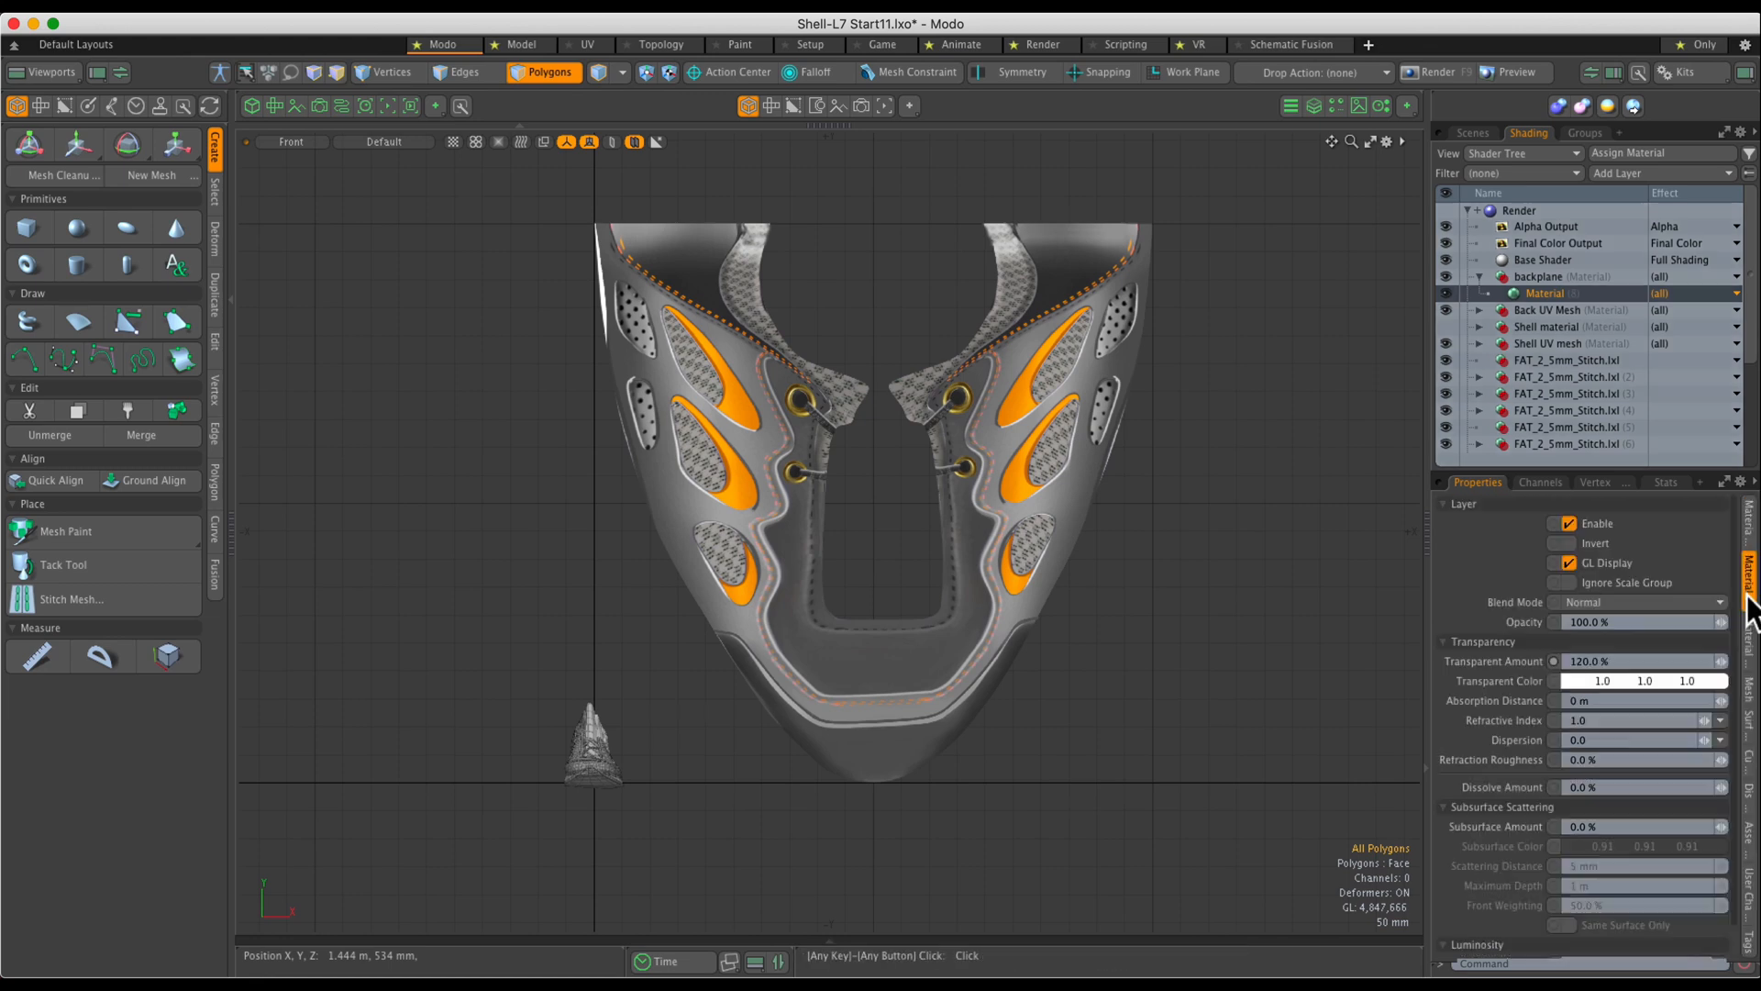
{"action": "scroll", "coordinate": [953, 605], "scroll_direction": "down", "scroll_amount": 3}
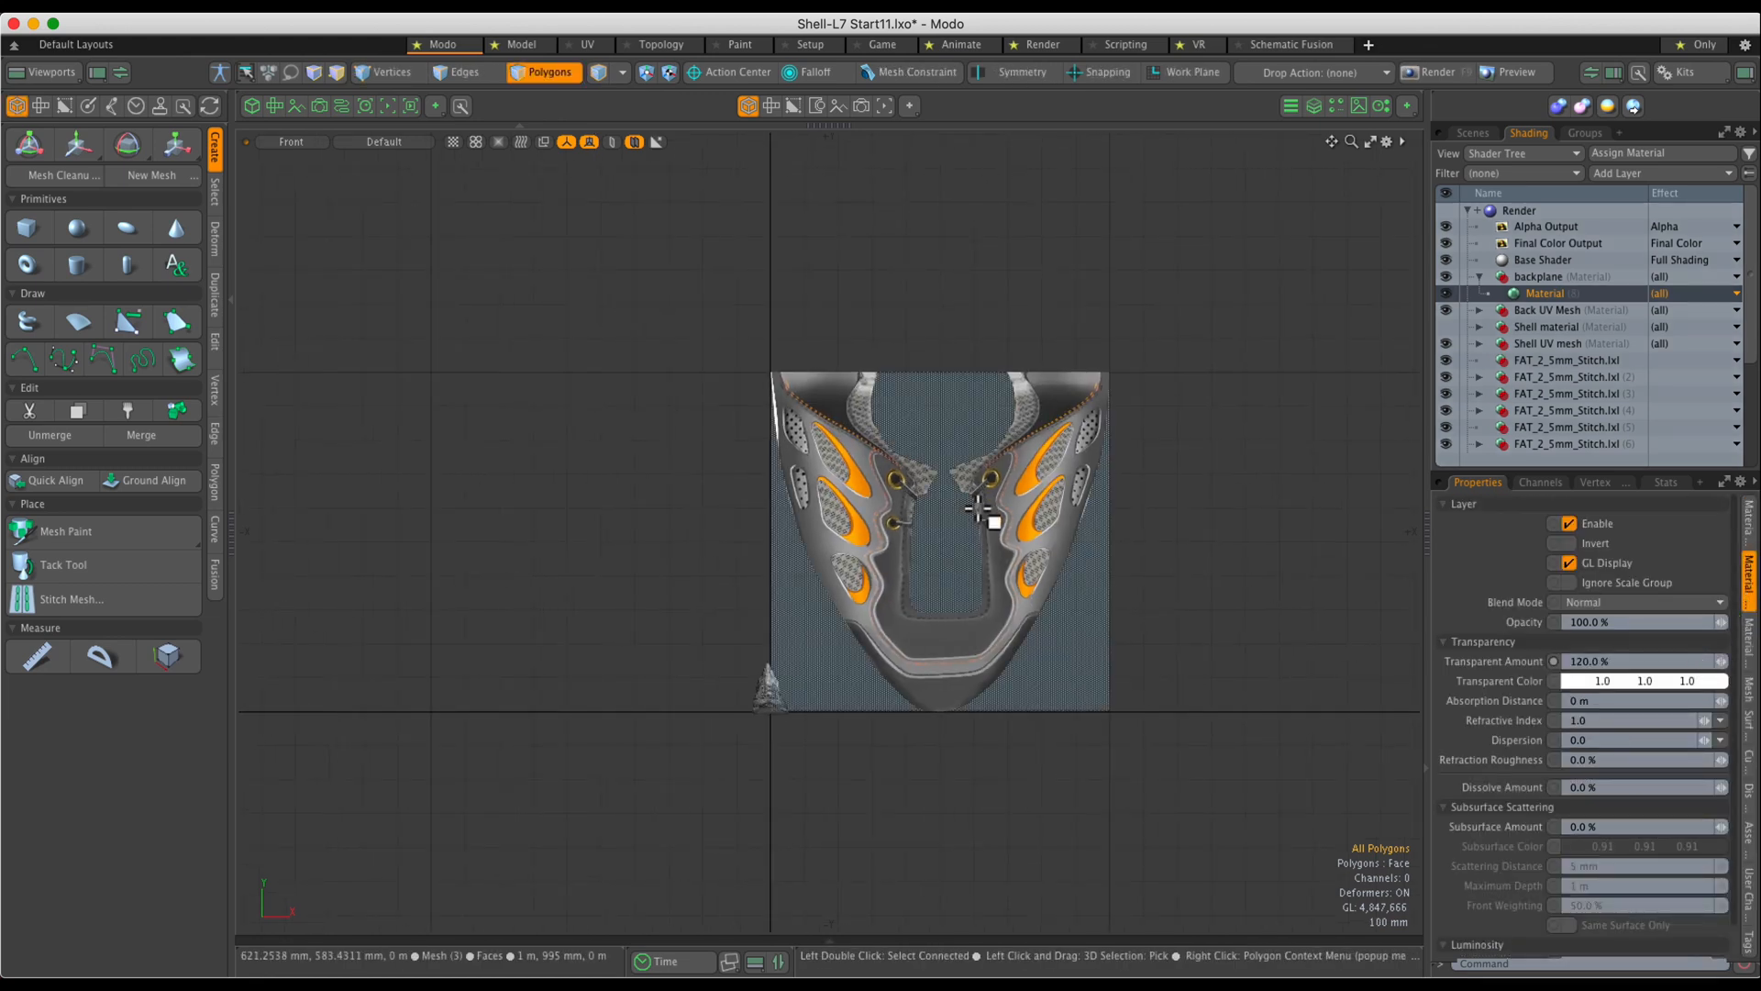
{"action": "left_click", "coordinate": [978, 511]}
{"action": "scroll", "coordinate": [1183, 418], "scroll_direction": "up", "scroll_amount": 3}
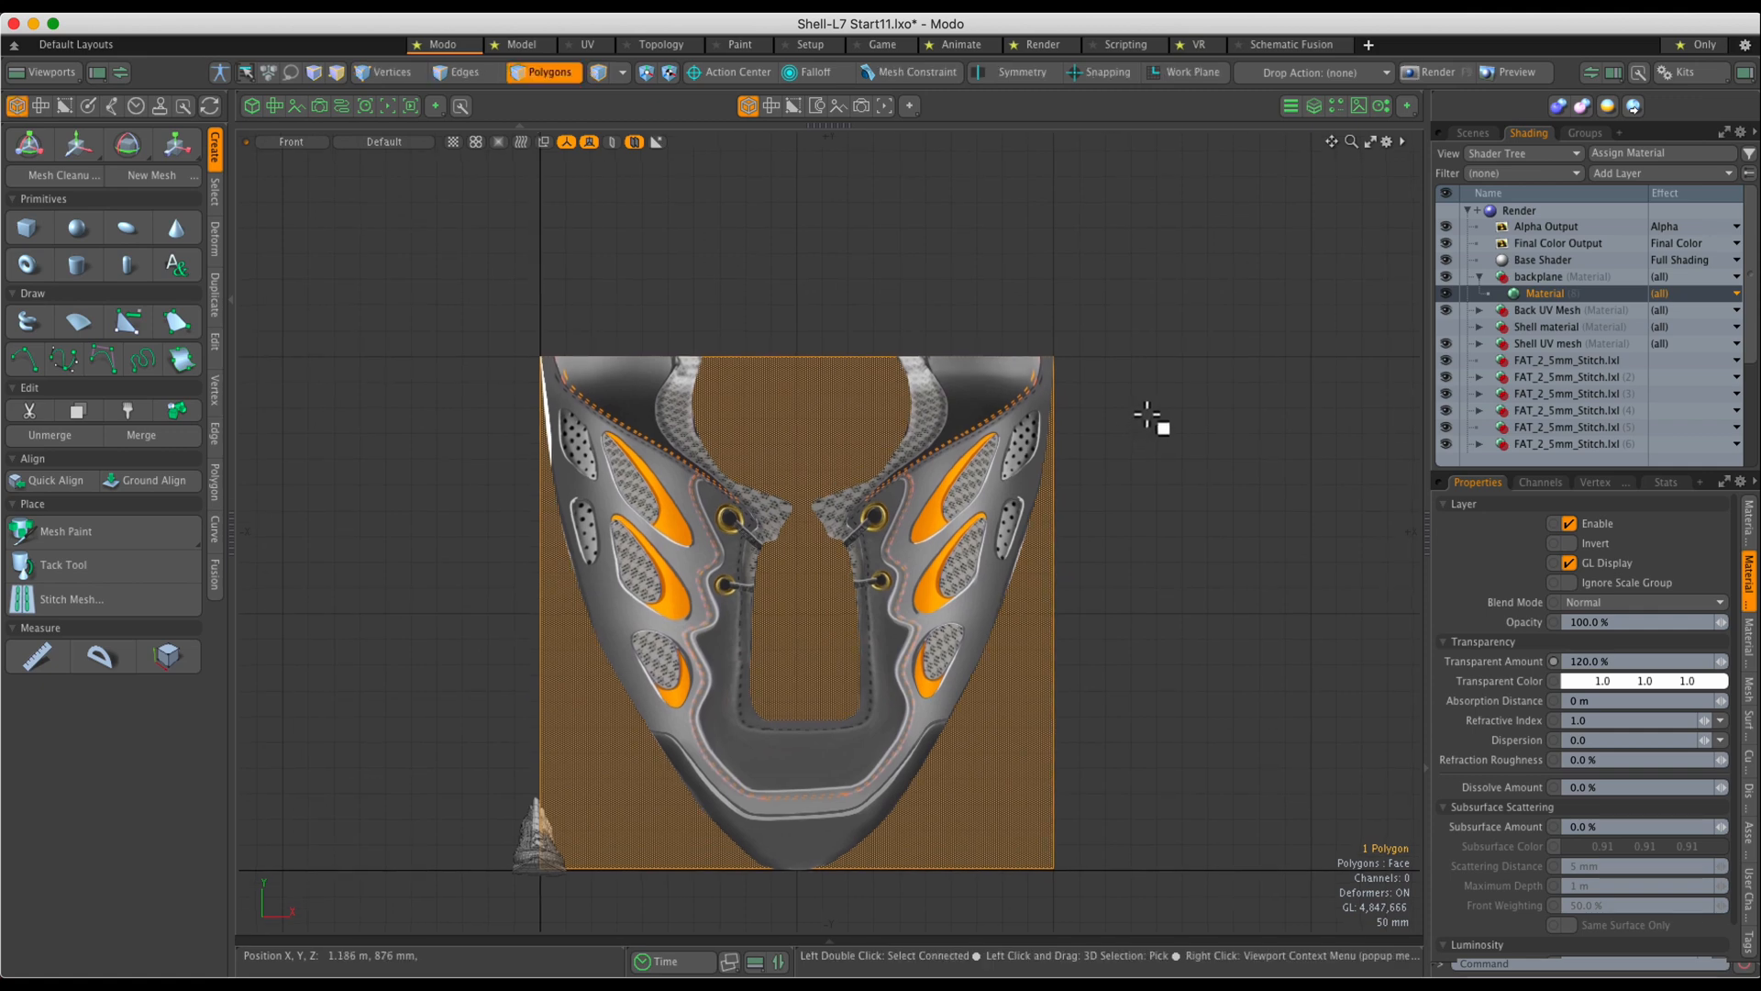
Switch to vertex selection in the Perspective view and turn on the Background mesh constraint.
{"action": "key", "text": "1"}
{"action": "key", "text": "ctrl+space"}
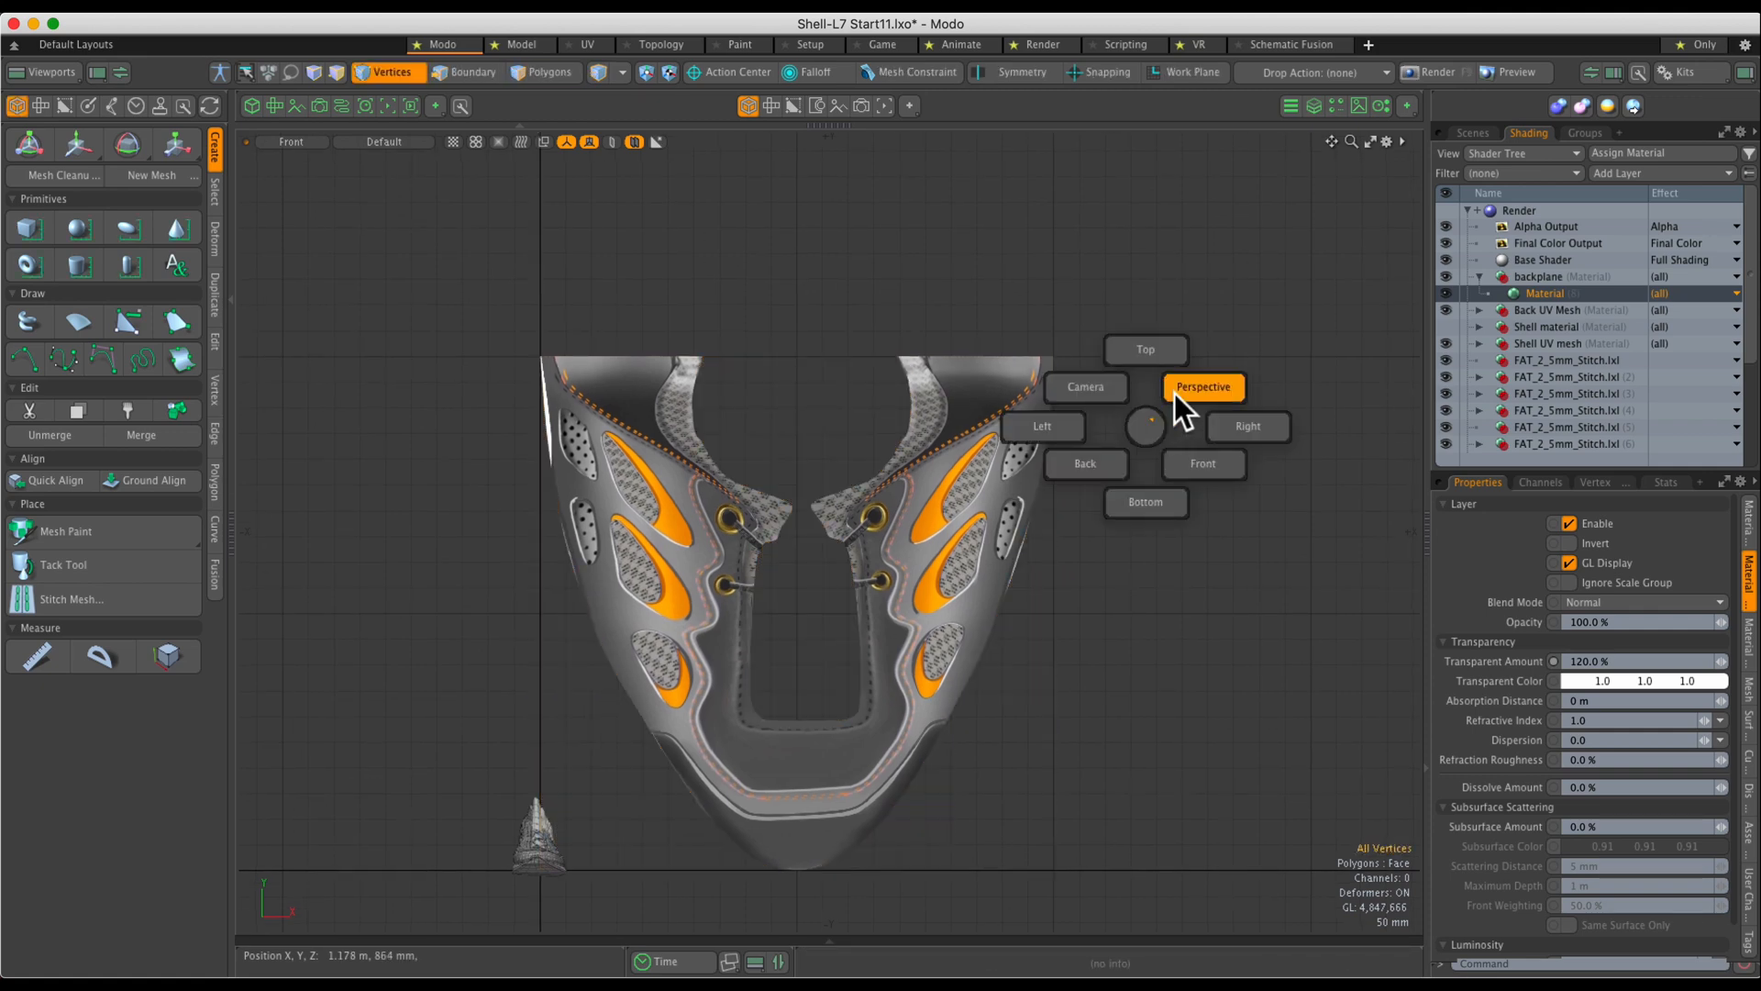
{"action": "left_click", "coordinate": [1178, 395]}
{"action": "mouse_move", "coordinate": [1022, 523]}
{"action": "left_mouse_down", "text": "alt"}
{"action": "mouse_move", "coordinate": [955, 515]}
{"action": "mouse_move", "coordinate": [955, 569]}
{"action": "mouse_move", "coordinate": [1015, 539]}
{"action": "left_mouse_up", "text": "alt"}
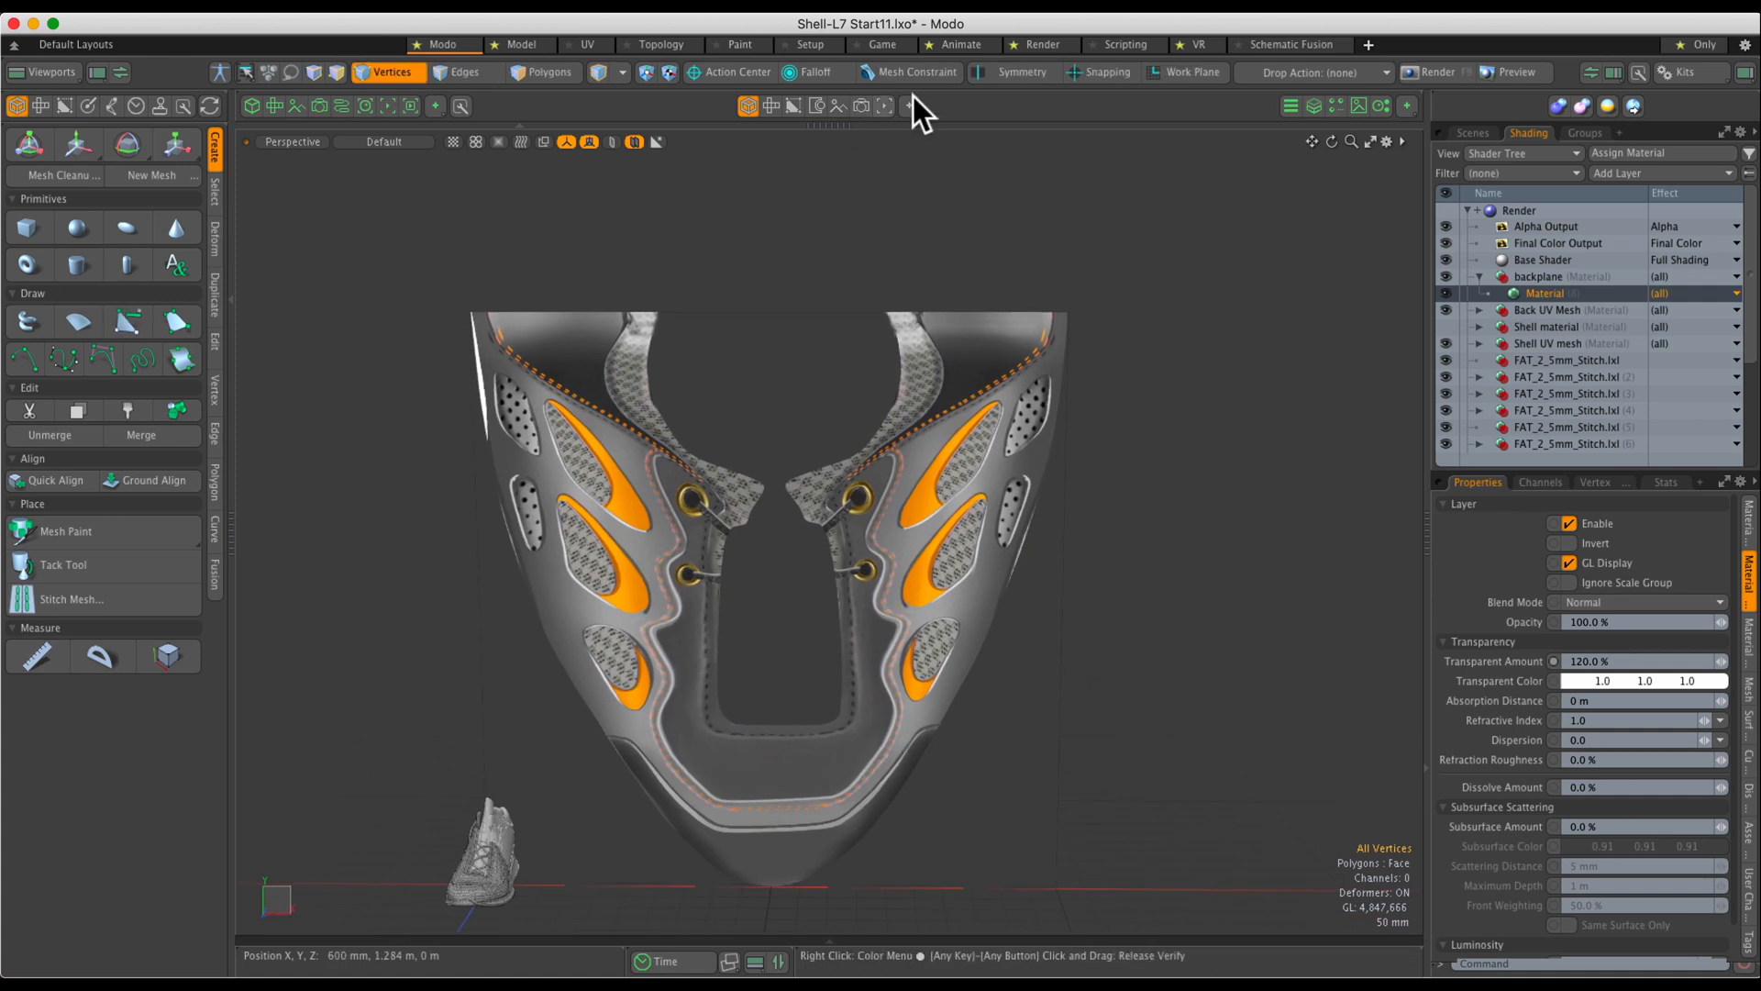
{"action": "left_click", "coordinate": [938, 74]}
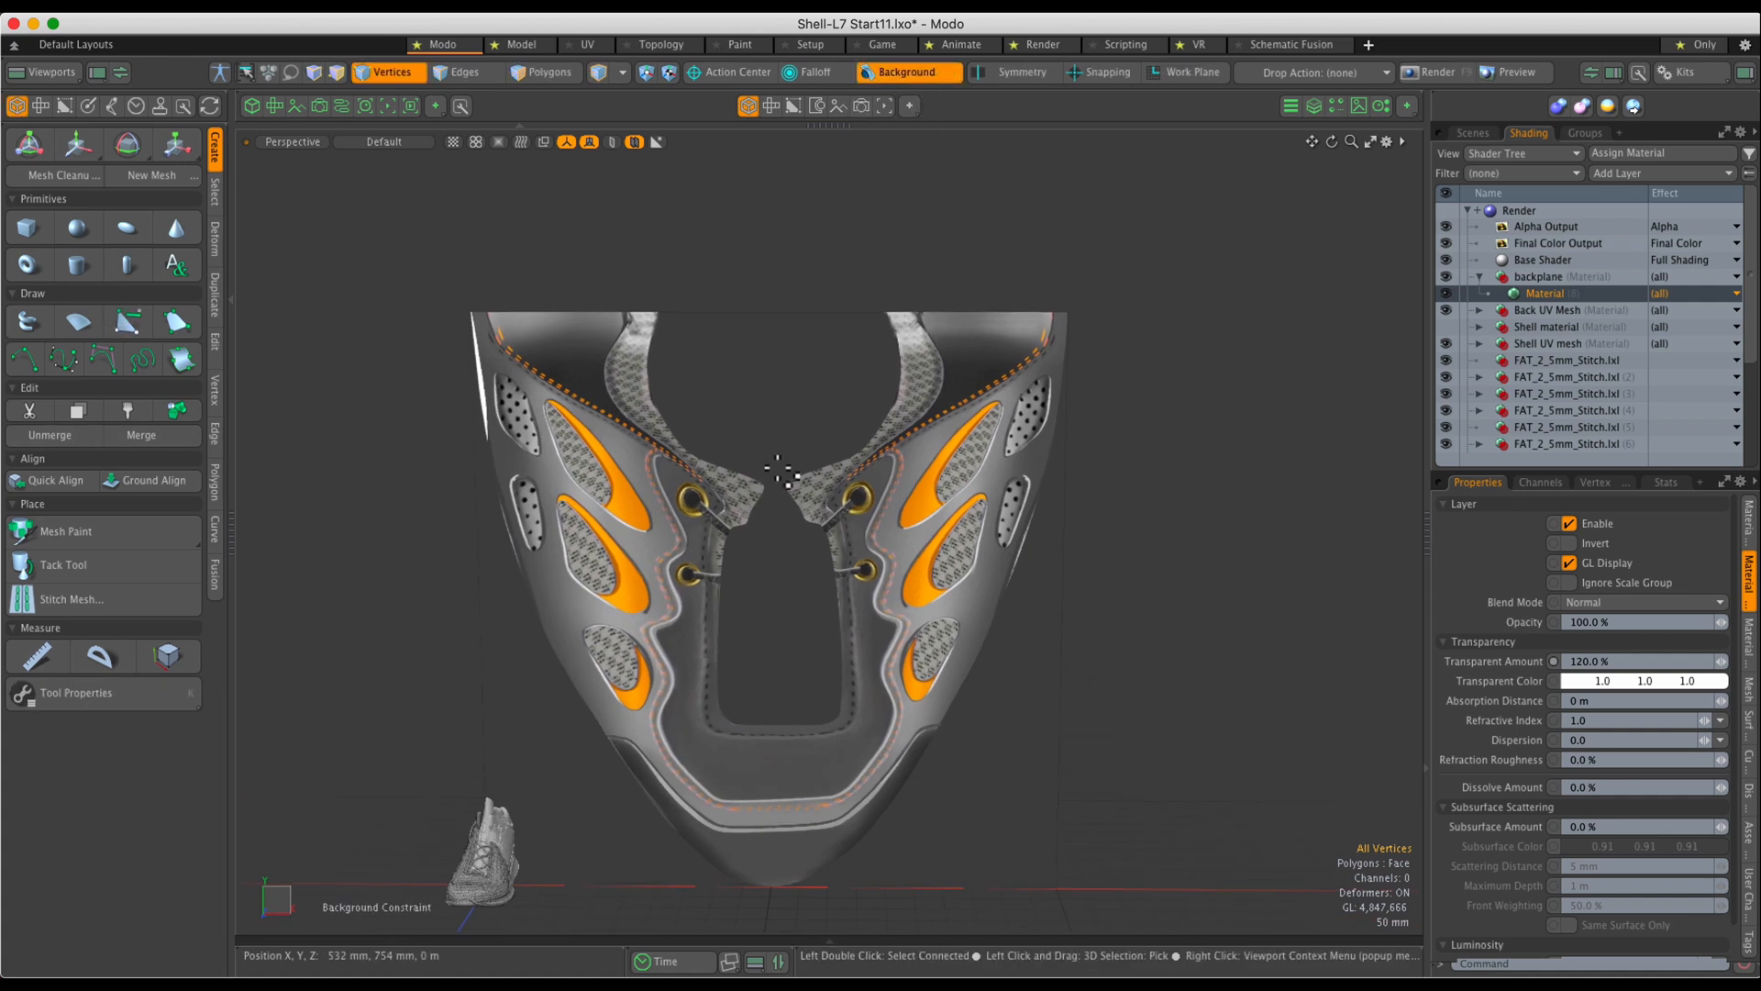
Draw a curve in the Mesh (2) item over the right-hand eyelet and orange inserts, and inspect it from several angles.
{"action": "left_click", "coordinate": [24, 360]}
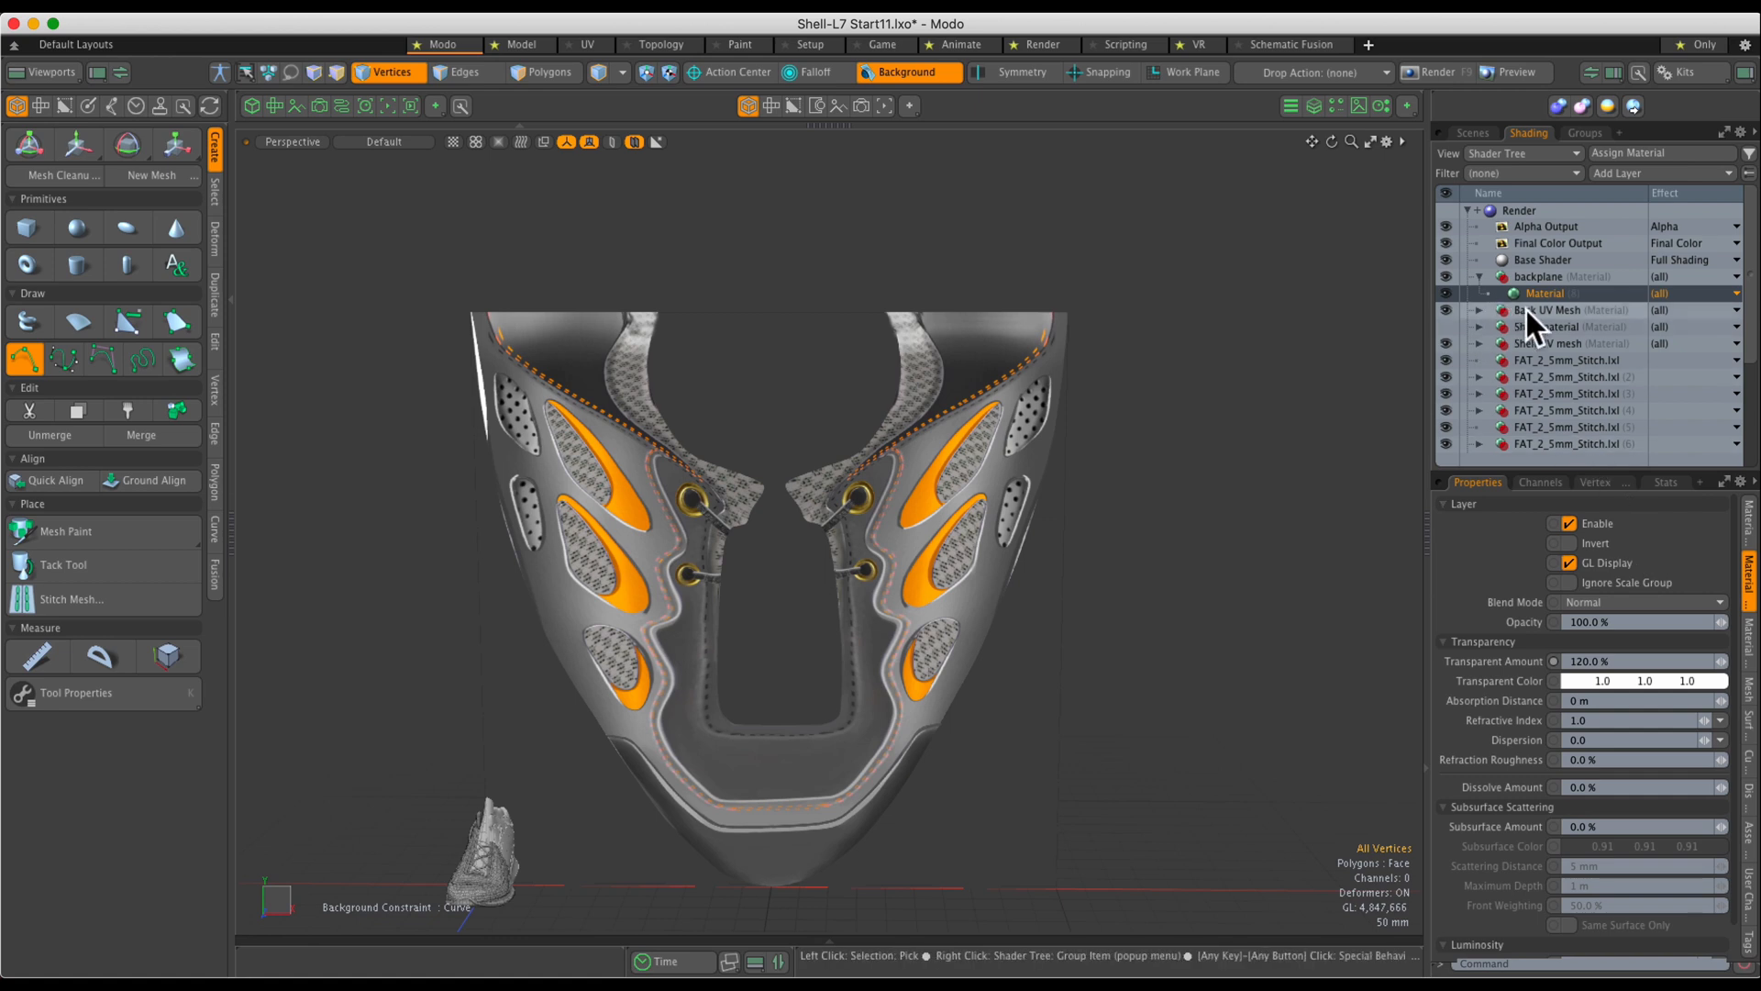
{"action": "left_click", "coordinate": [1473, 134]}
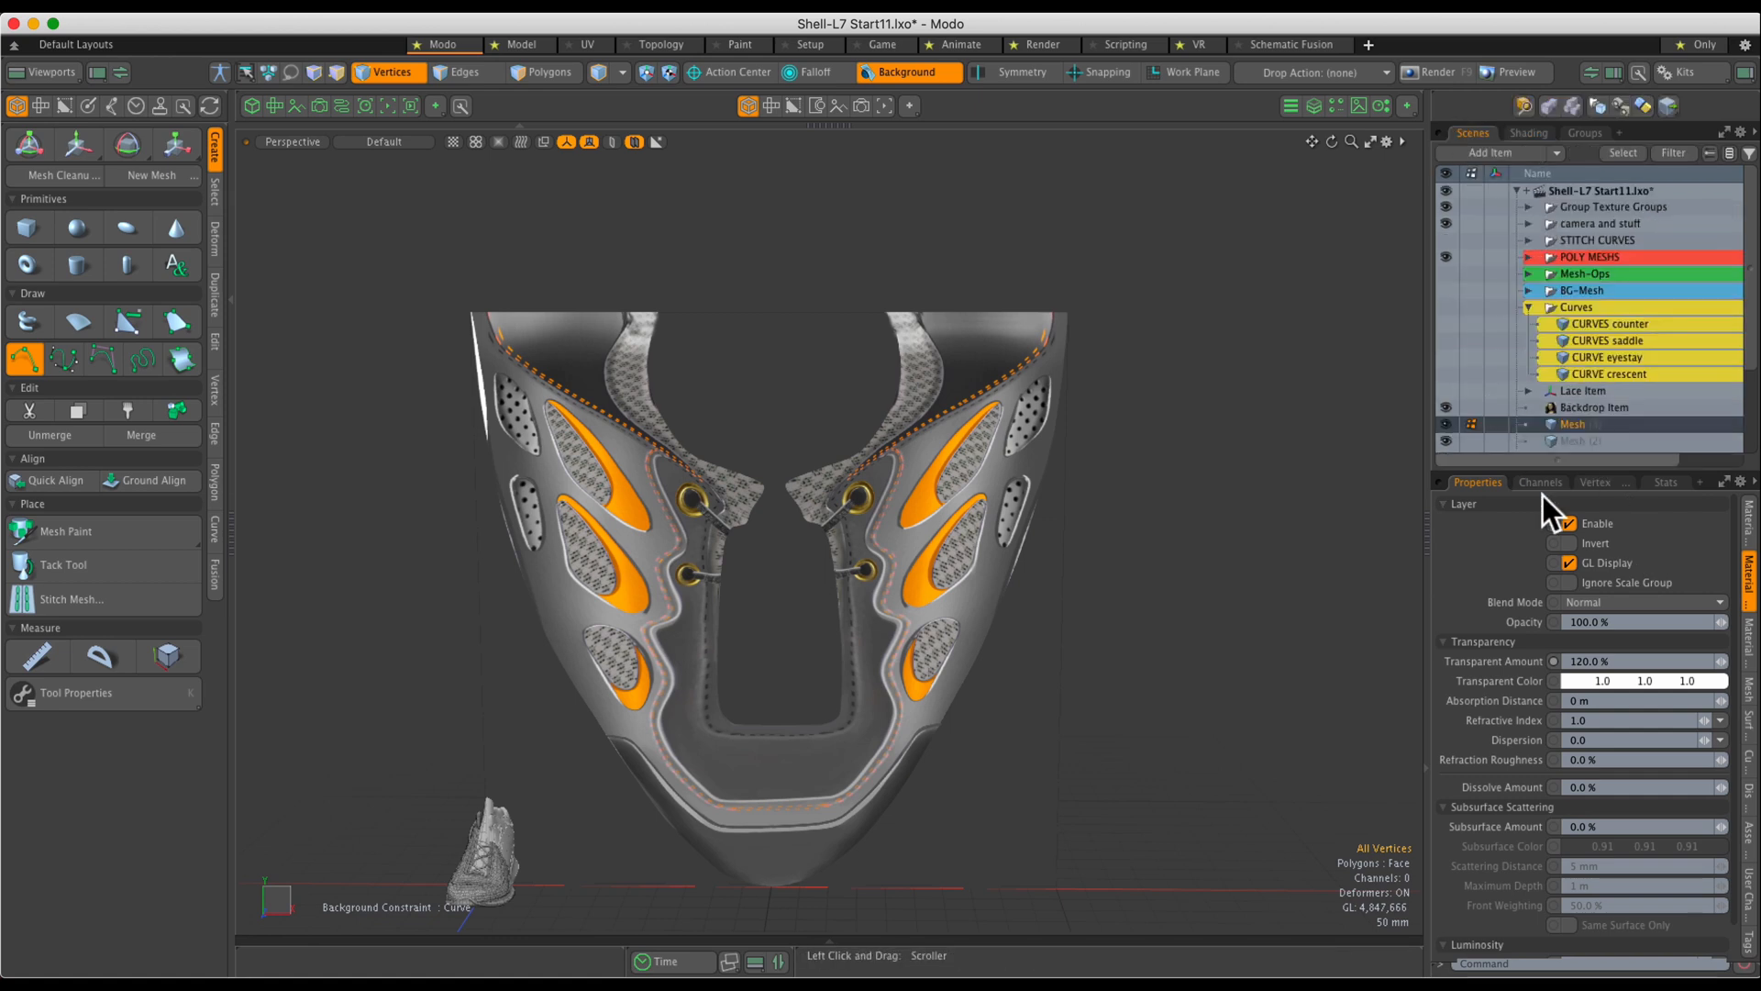
{"action": "left_click", "coordinate": [1566, 439]}
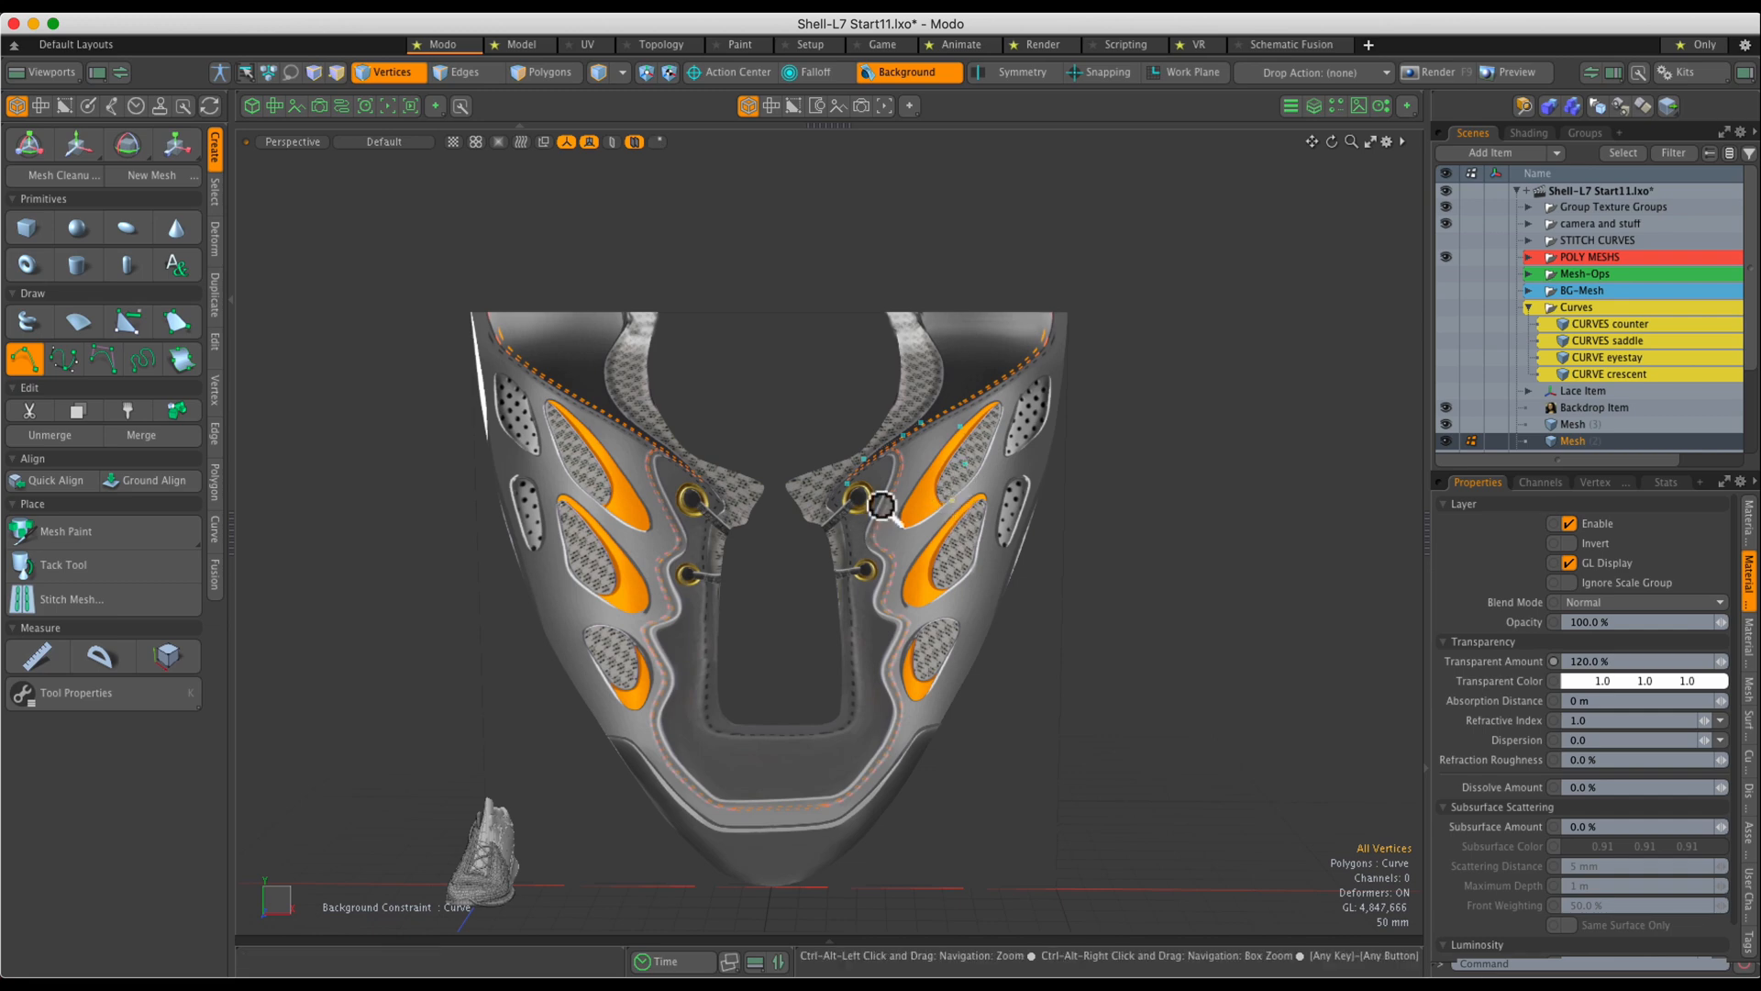
{"action": "left_click_drag", "start_coordinate": [885, 510], "coordinate": [787, 655], "text": "alt"}
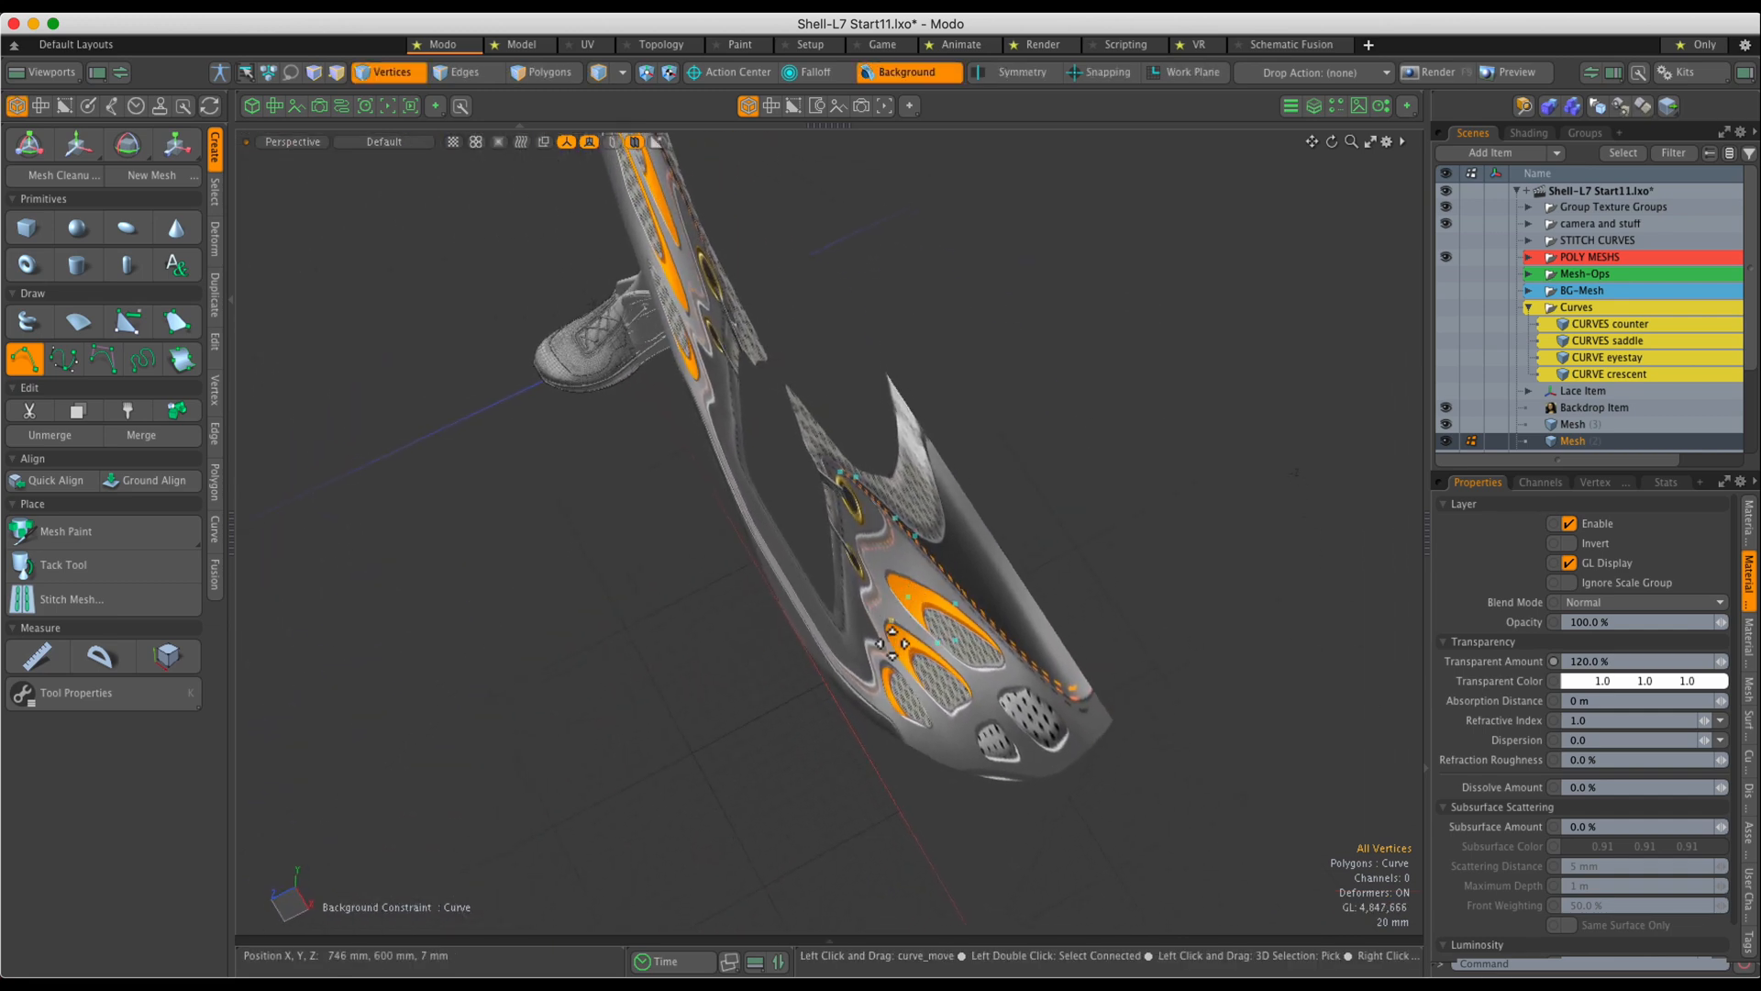
{"action": "left_click_drag", "start_coordinate": [975, 609], "coordinate": [763, 483], "text": "alt"}
{"action": "mouse_move", "coordinate": [864, 509]}
{"action": "left_mouse_down", "text": "alt"}
{"action": "mouse_move", "coordinate": [826, 559]}
{"action": "mouse_move", "coordinate": [935, 495]}
{"action": "mouse_move", "coordinate": [829, 550]}
{"action": "mouse_move", "coordinate": [894, 494]}
{"action": "left_mouse_up", "text": "alt"}
{"action": "key", "text": "1"}
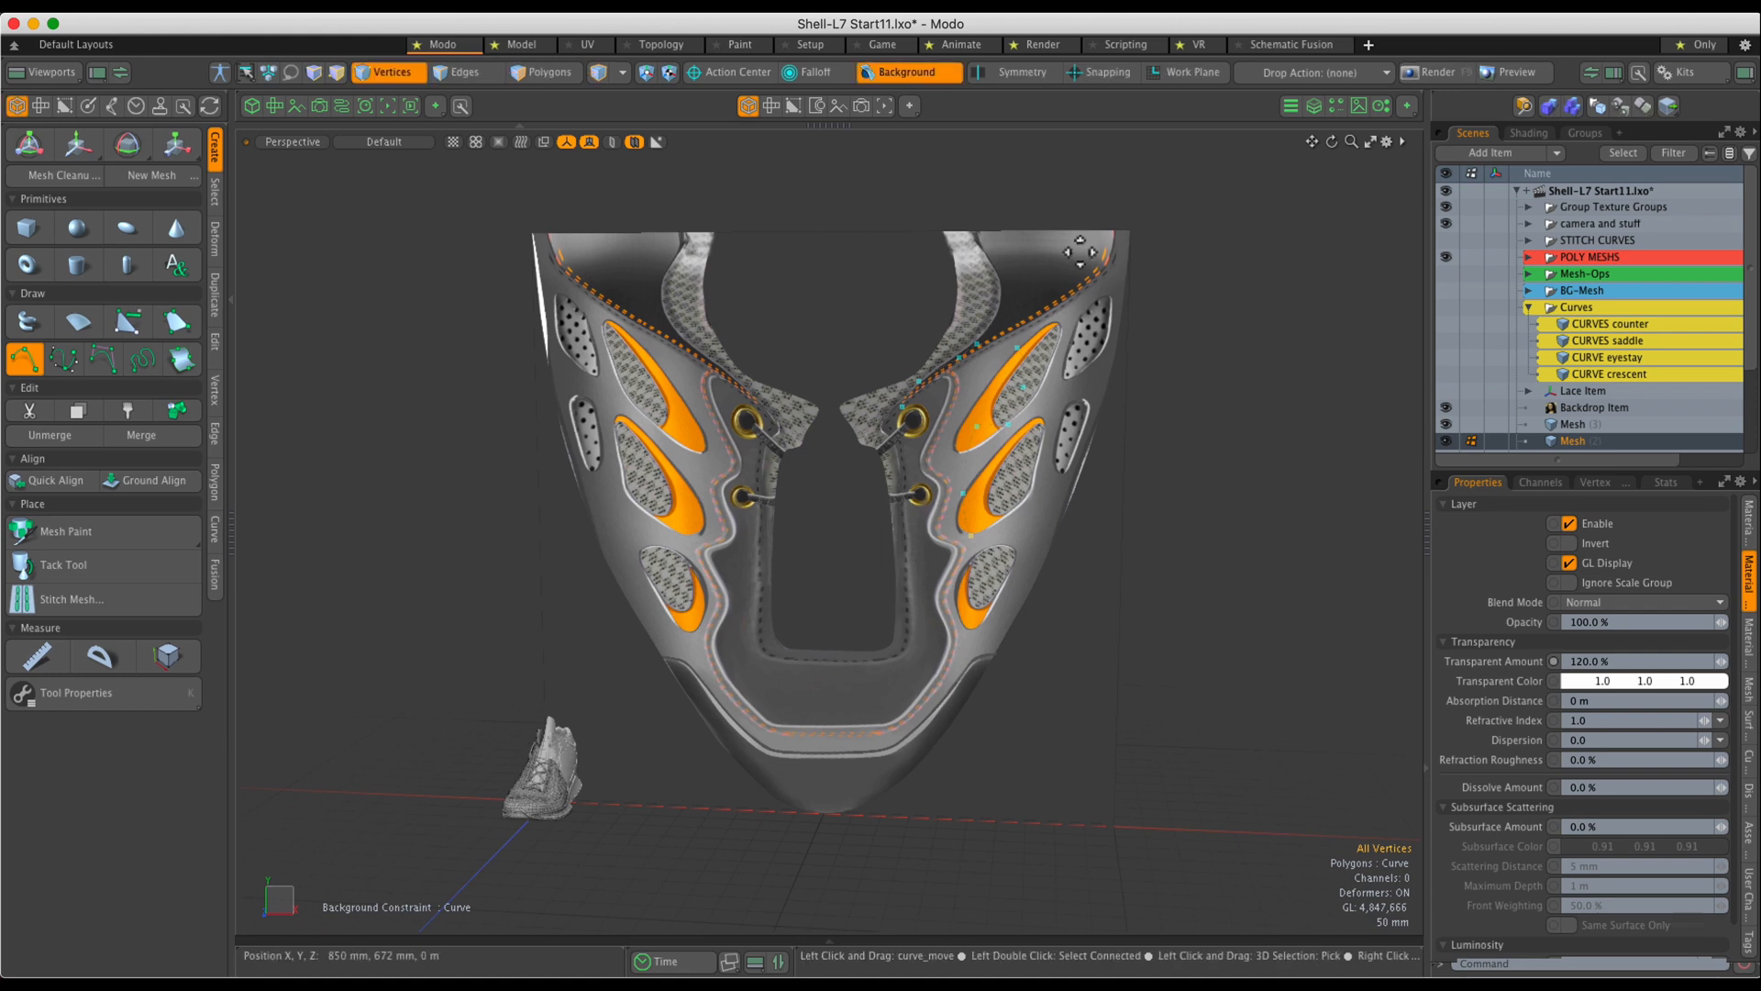
Set the backdrop item's contrast to -0.5% and its transparency to 78% to fade the shoe image behind the curve.
{"action": "left_click", "coordinate": [1561, 408]}
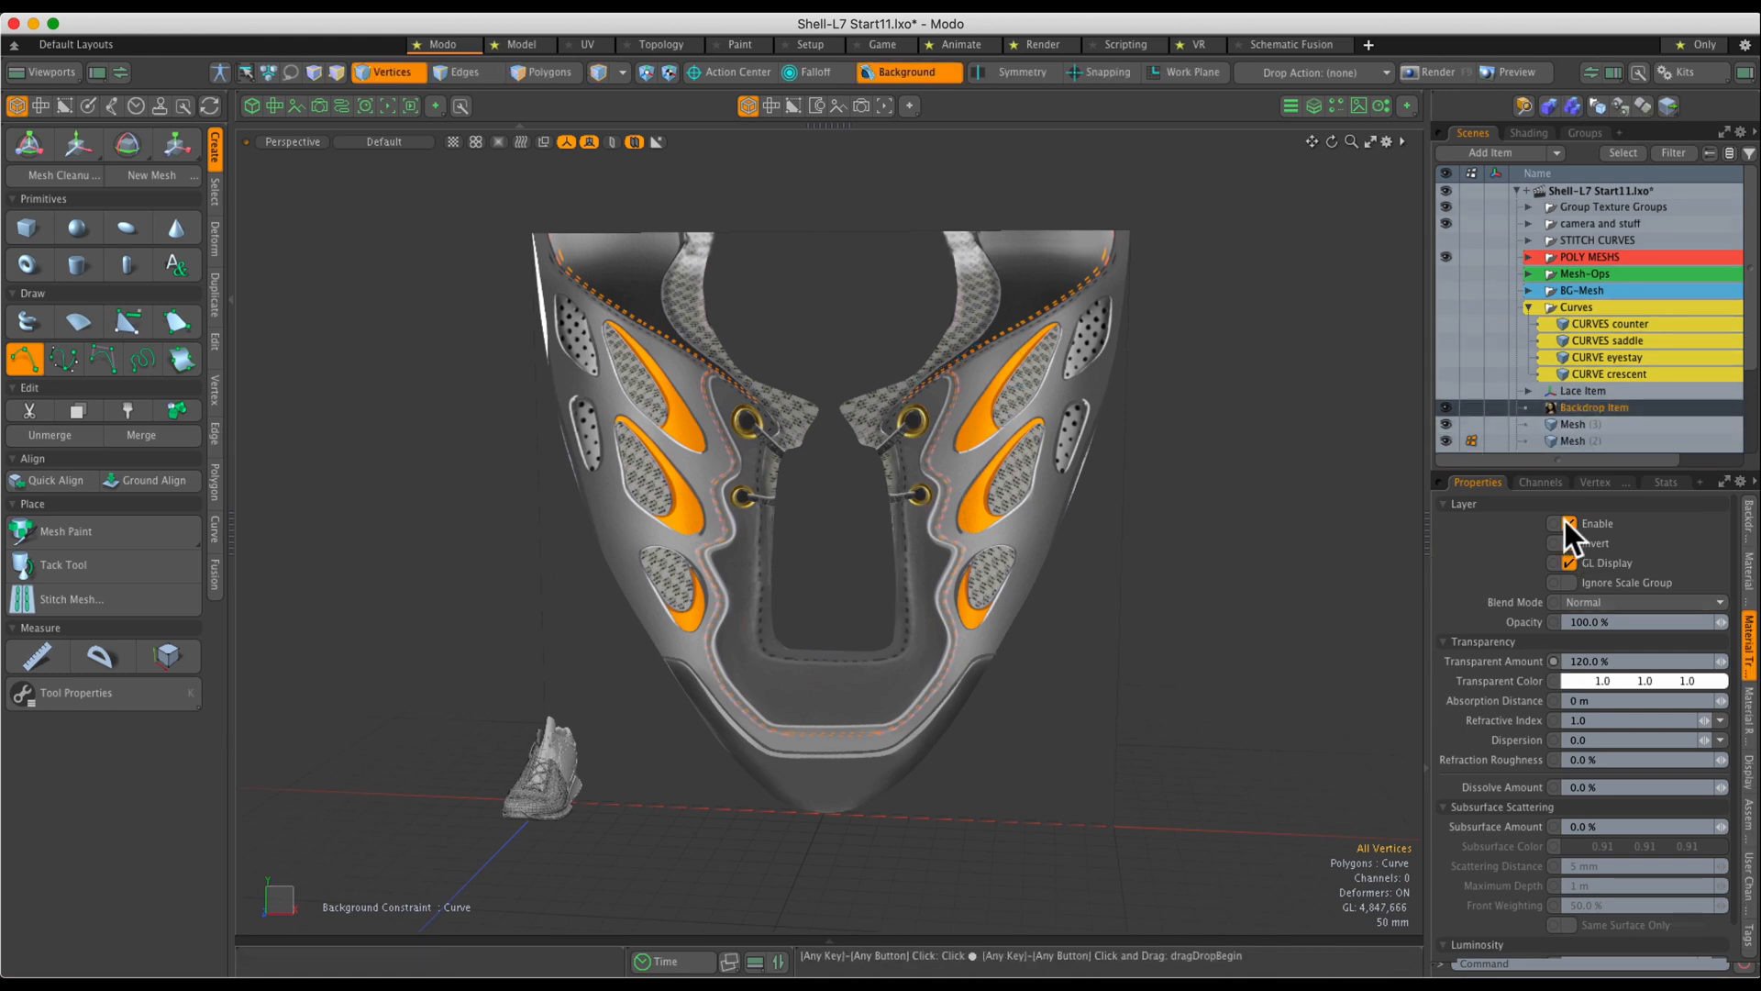
{"action": "scroll", "coordinate": [1711, 653], "scroll_direction": "down", "scroll_amount": 3}
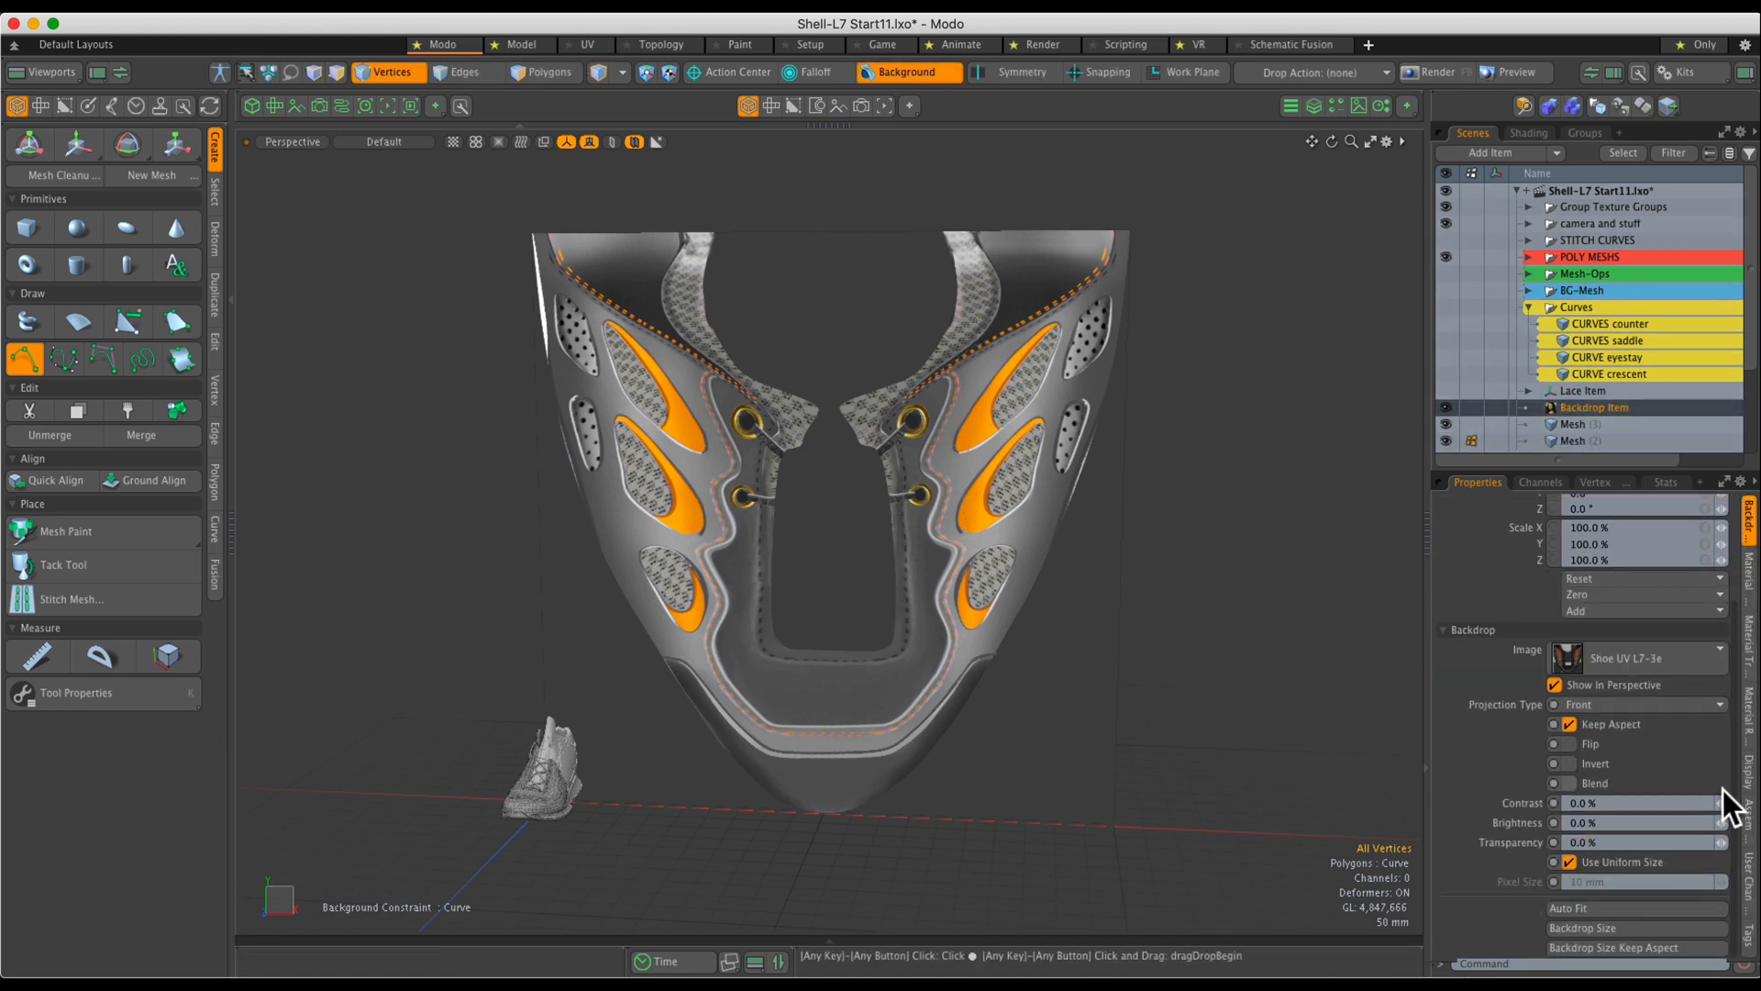
{"action": "mouse_move", "coordinate": [1721, 803]}
{"action": "left_mouse_down"}
{"action": "mouse_move", "coordinate": [1736, 800]}
{"action": "mouse_move", "coordinate": [1719, 802]}
{"action": "left_mouse_up"}
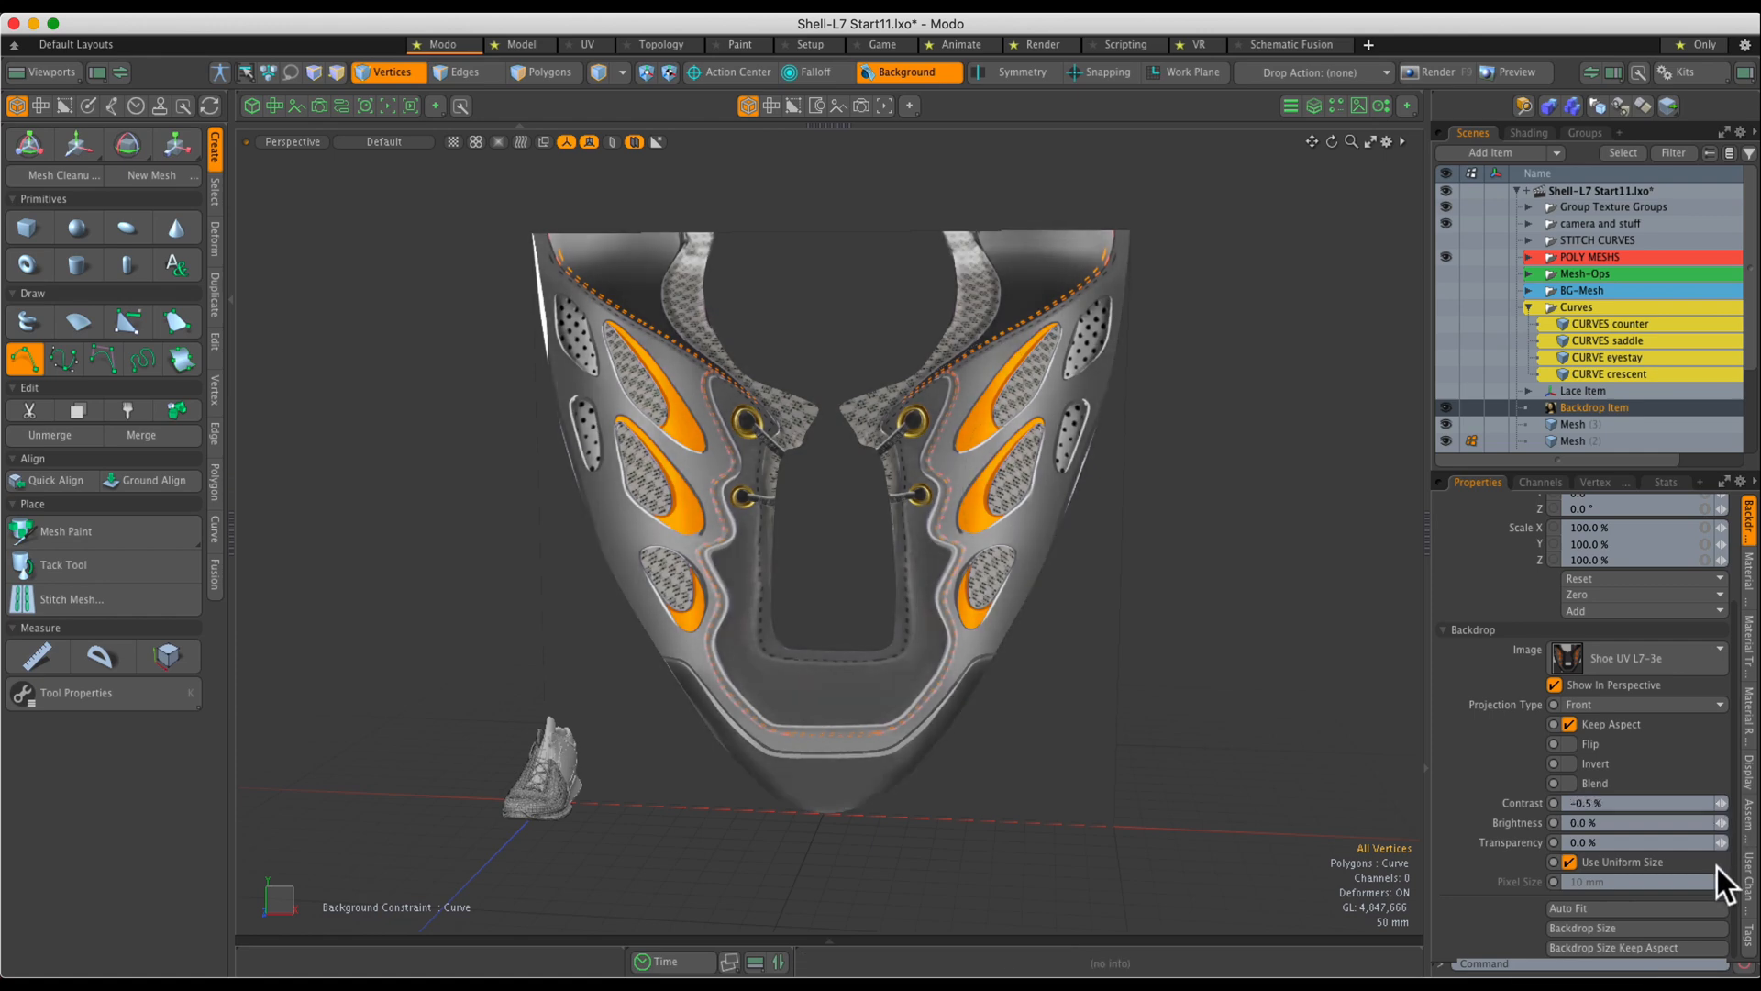
{"action": "left_click_drag", "start_coordinate": [1721, 842], "coordinate": [1735, 840]}
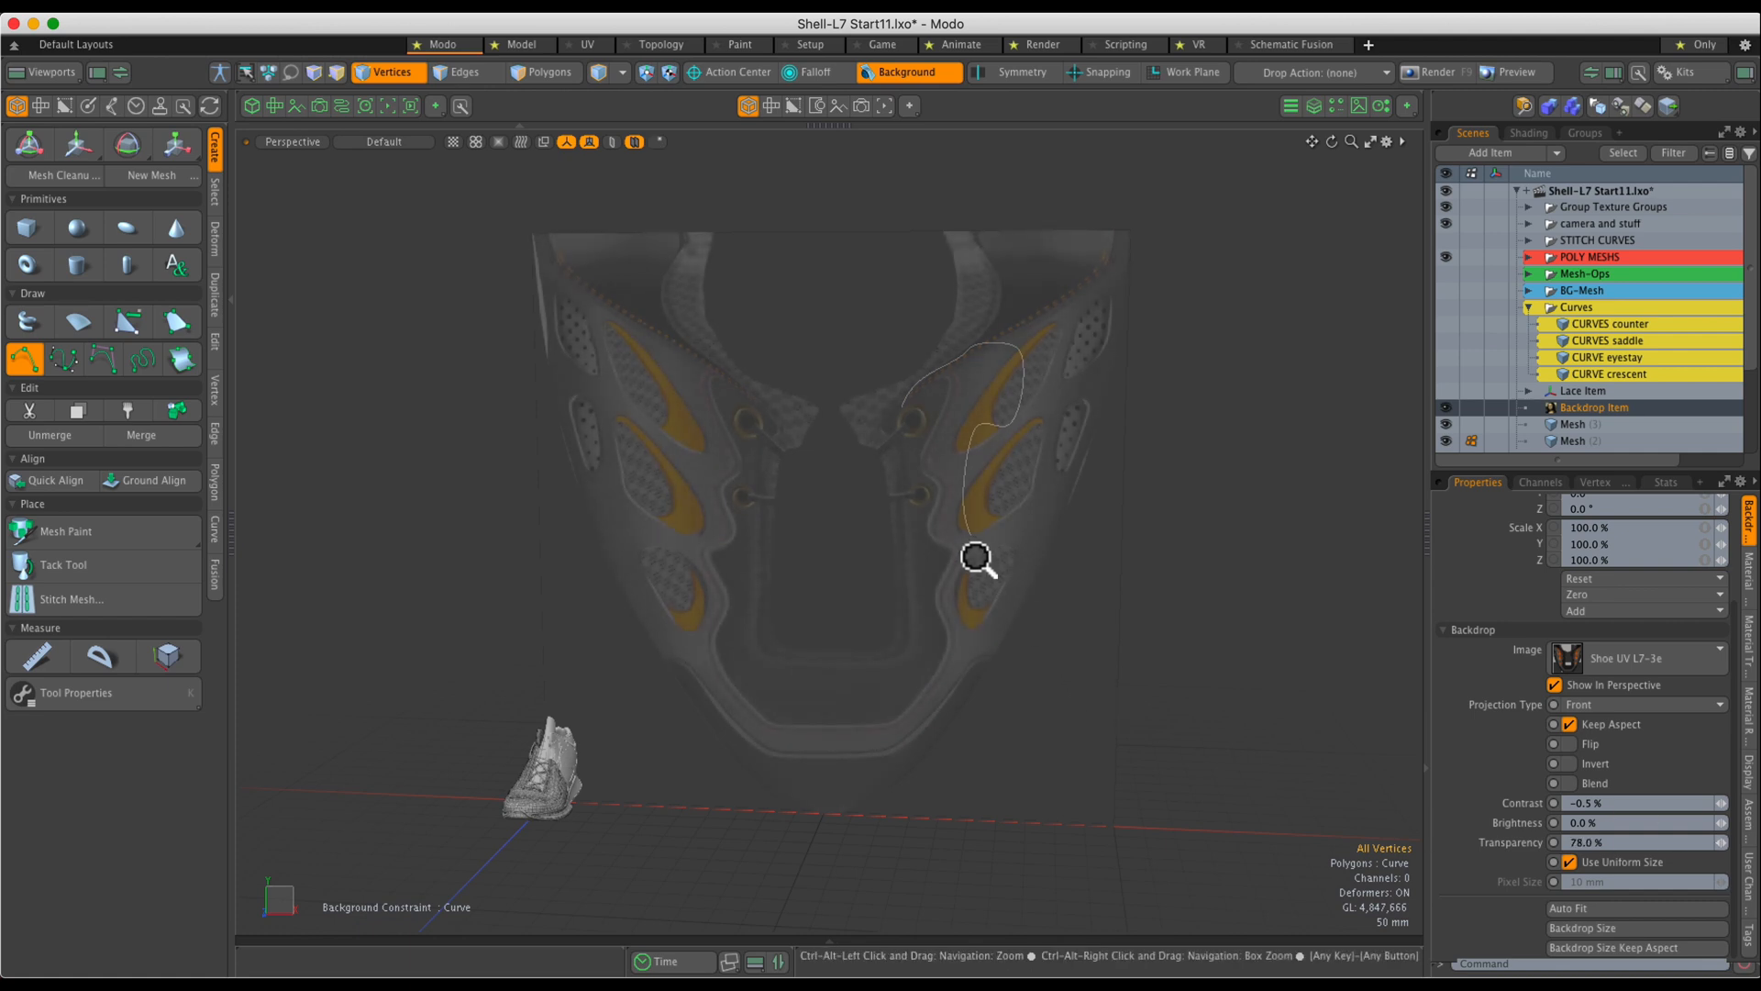
{"action": "scroll", "coordinate": [975, 558], "scroll_direction": "up", "scroll_amount": 3}
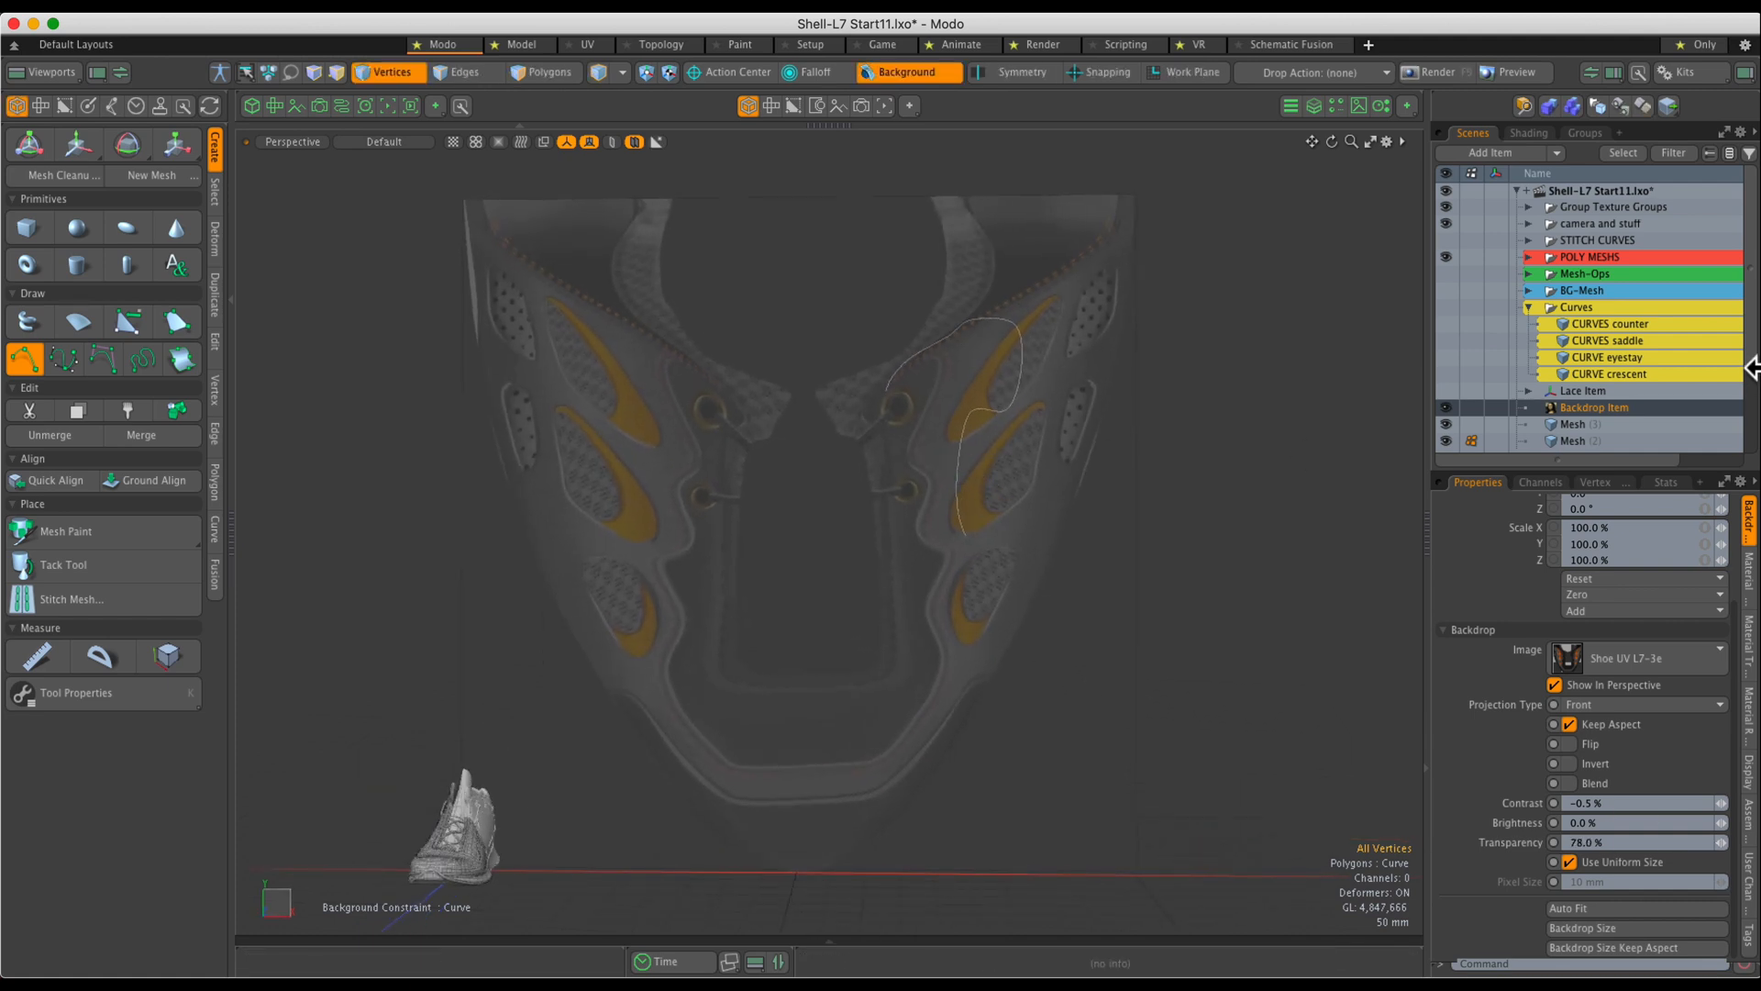